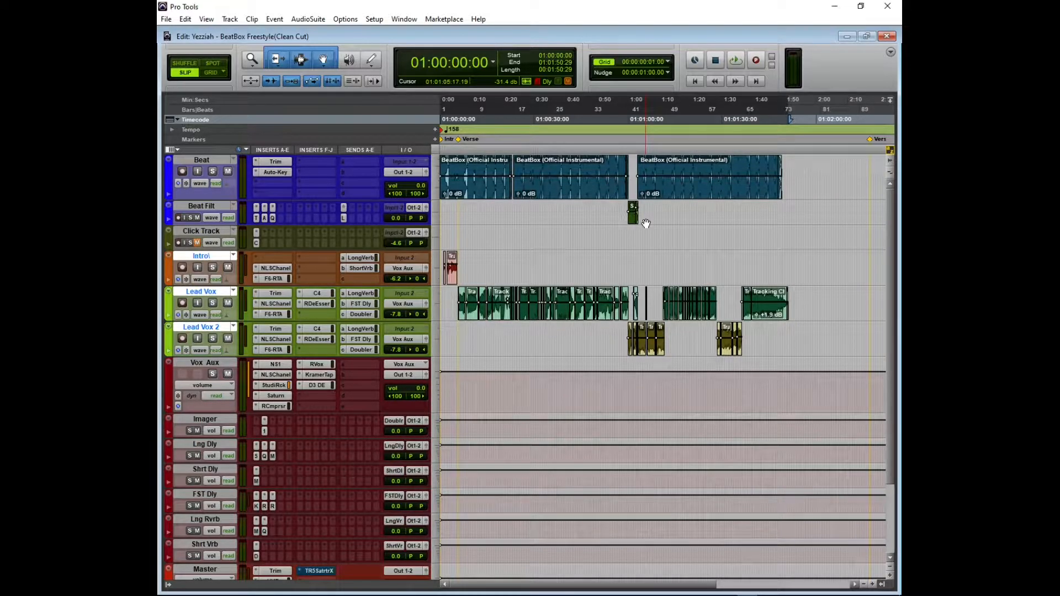
# - Play the session from the start and look over the channels in the mixer
pyautogui.press('t')
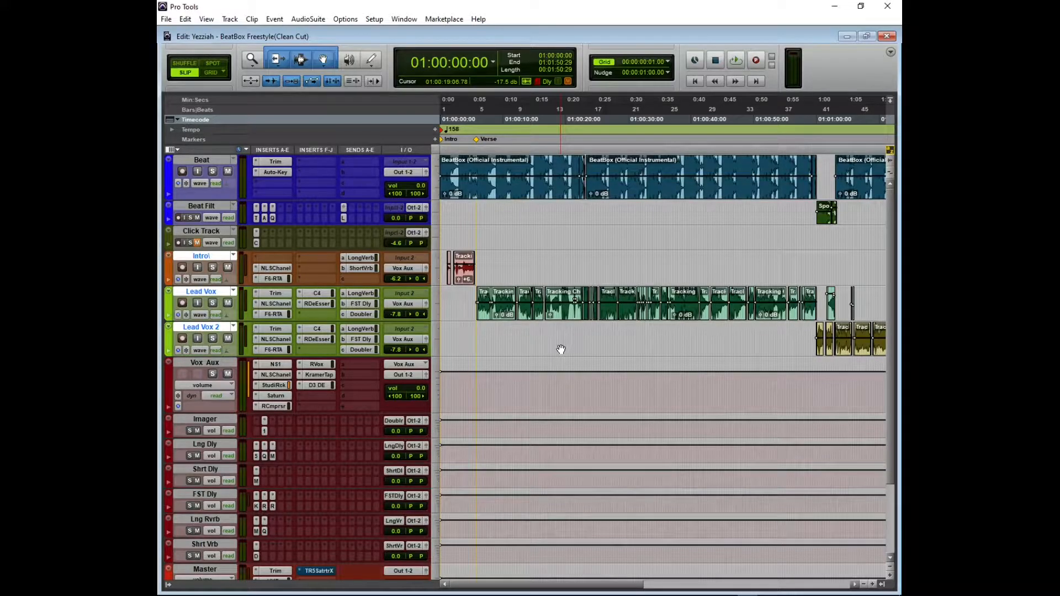
pyautogui.hotkey('ctrl', '[')
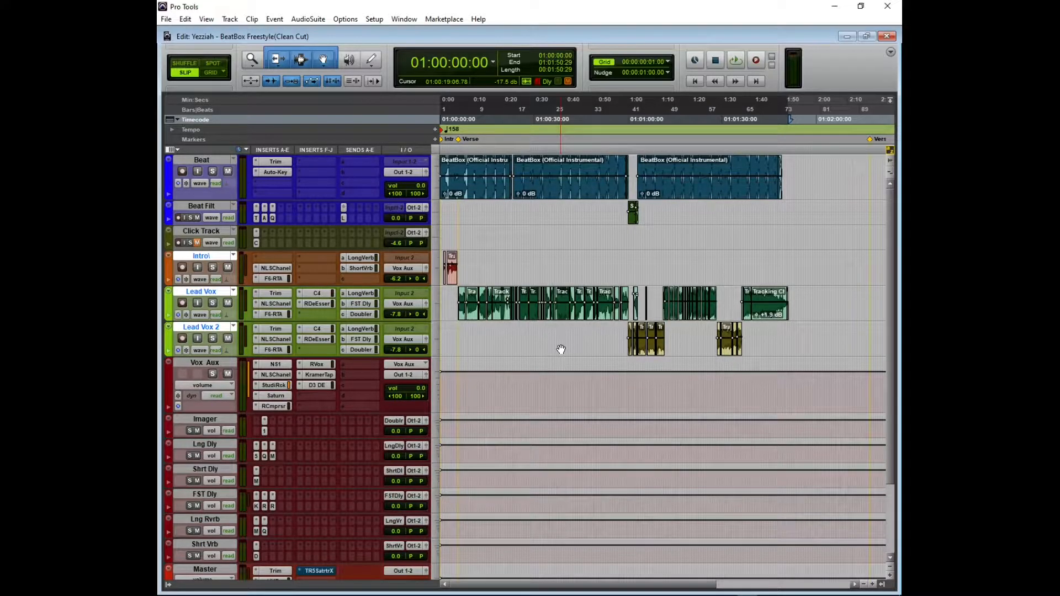
pyautogui.press('space')
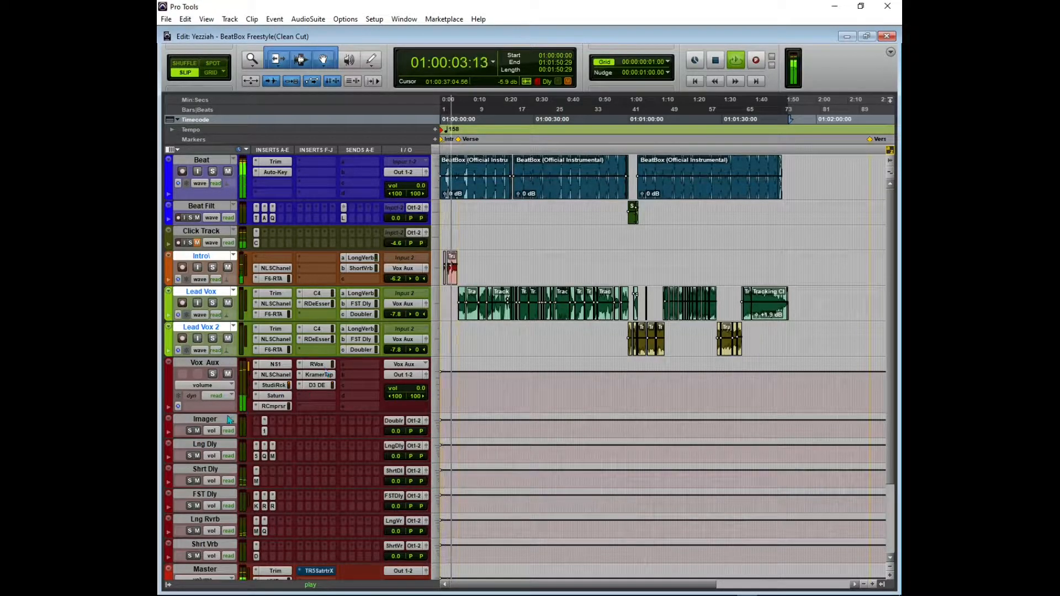
pyautogui.moveTo(223, 412); pyautogui.dragTo(223, 393)
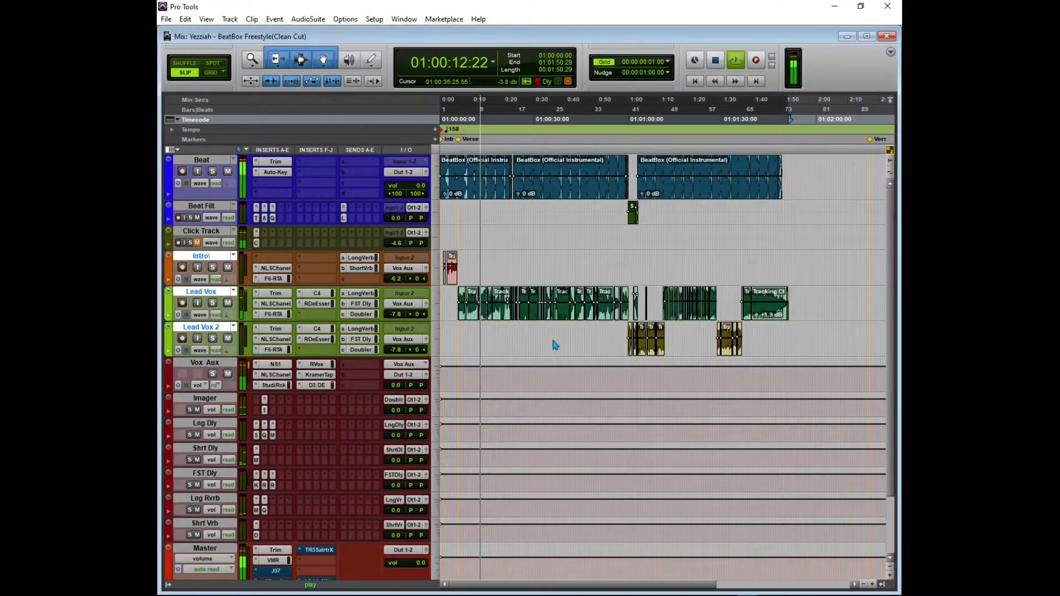
pyautogui.hotkey('ctrl', '=')
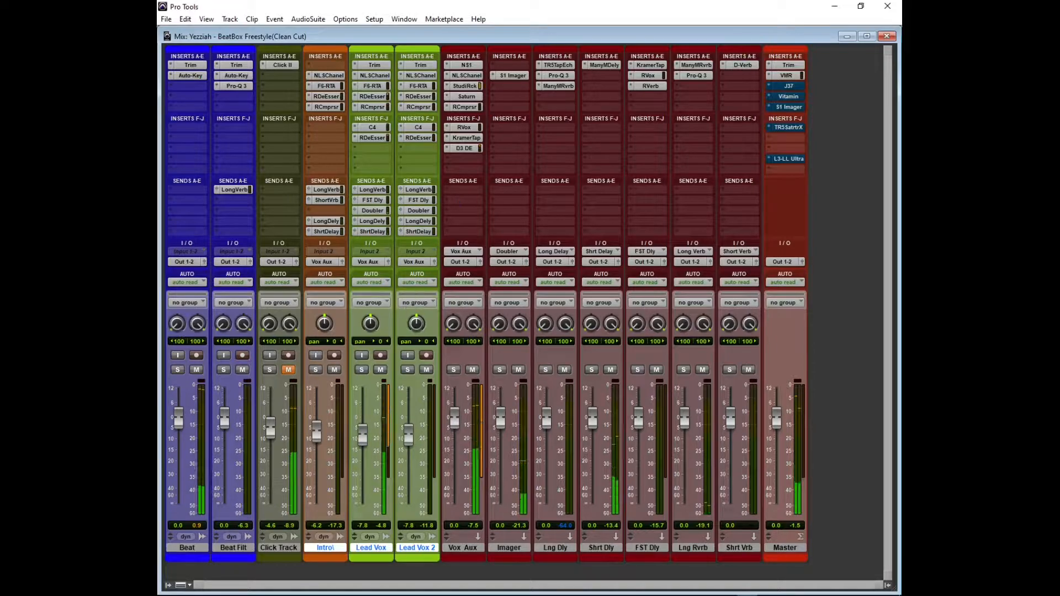
pyautogui.click(887, 38)
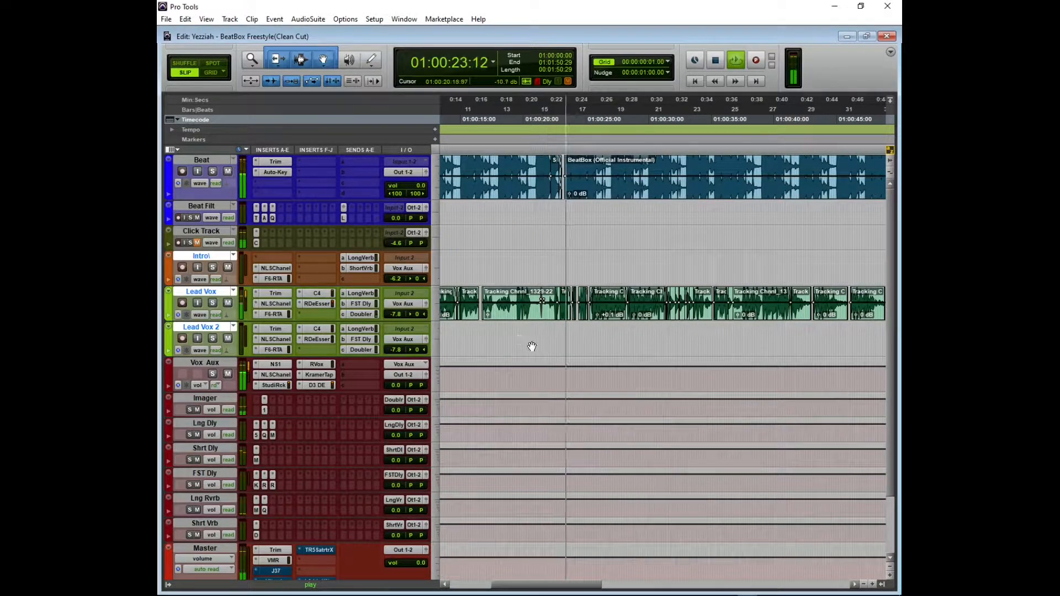
pyautogui.press('r')
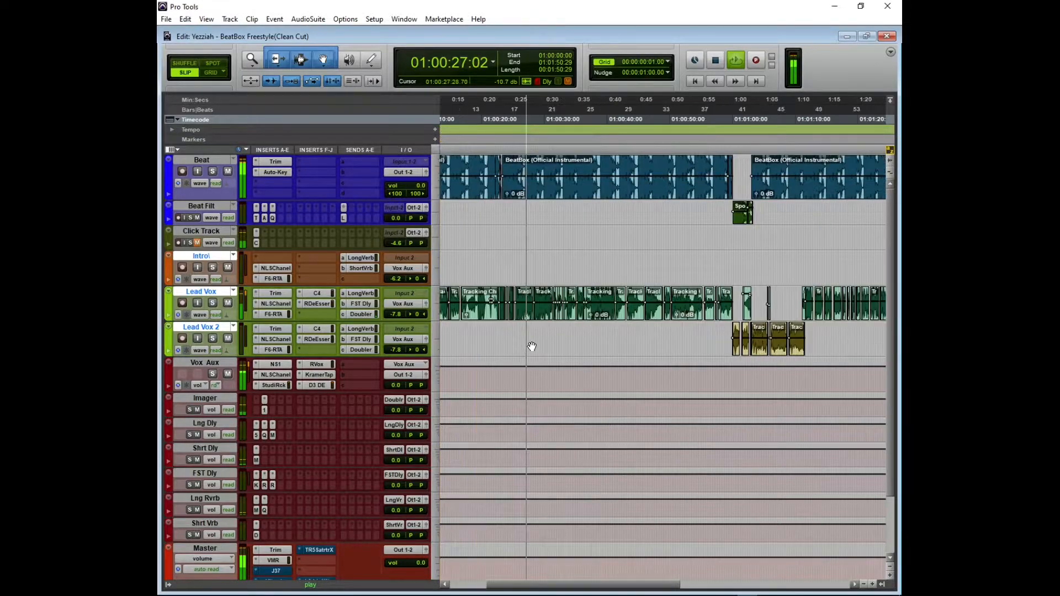
pyautogui.press('r')
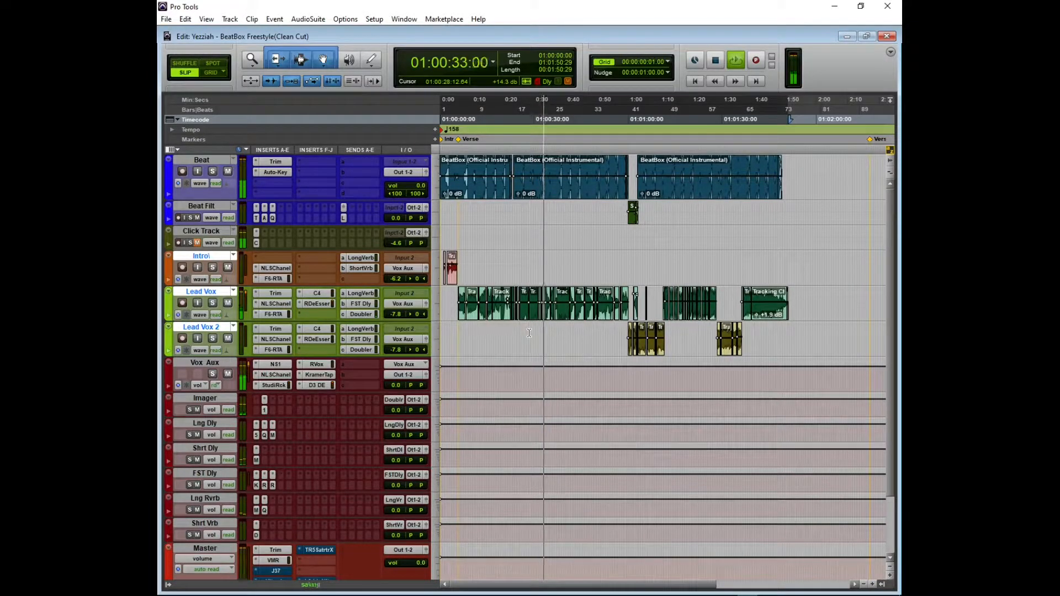
pyautogui.press('t')
pyautogui.press('t')
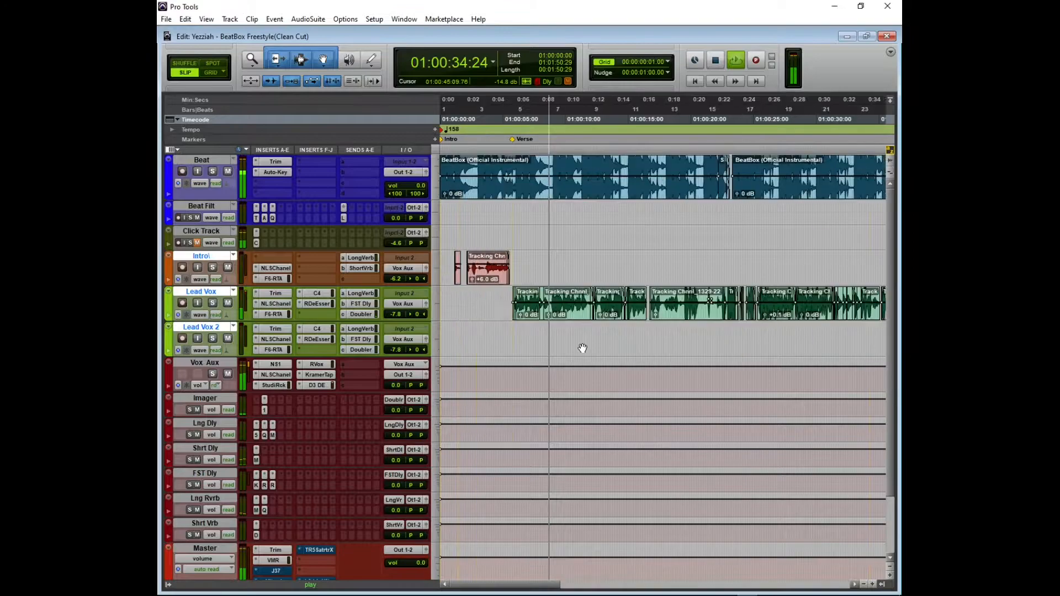
pyautogui.hscroll(3, 582, 349)
pyautogui.press('r')
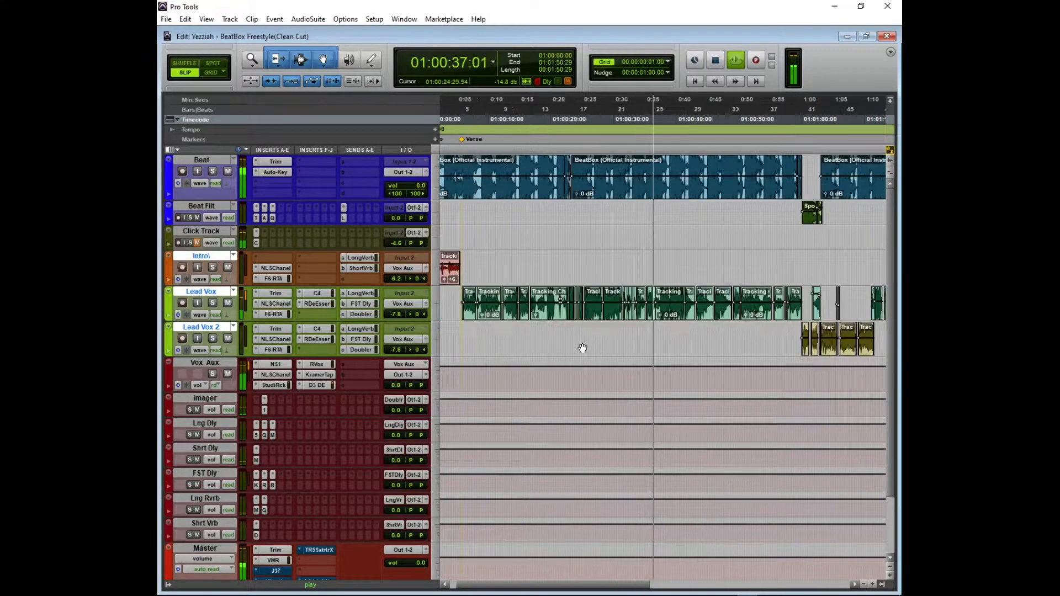
pyautogui.press('r')
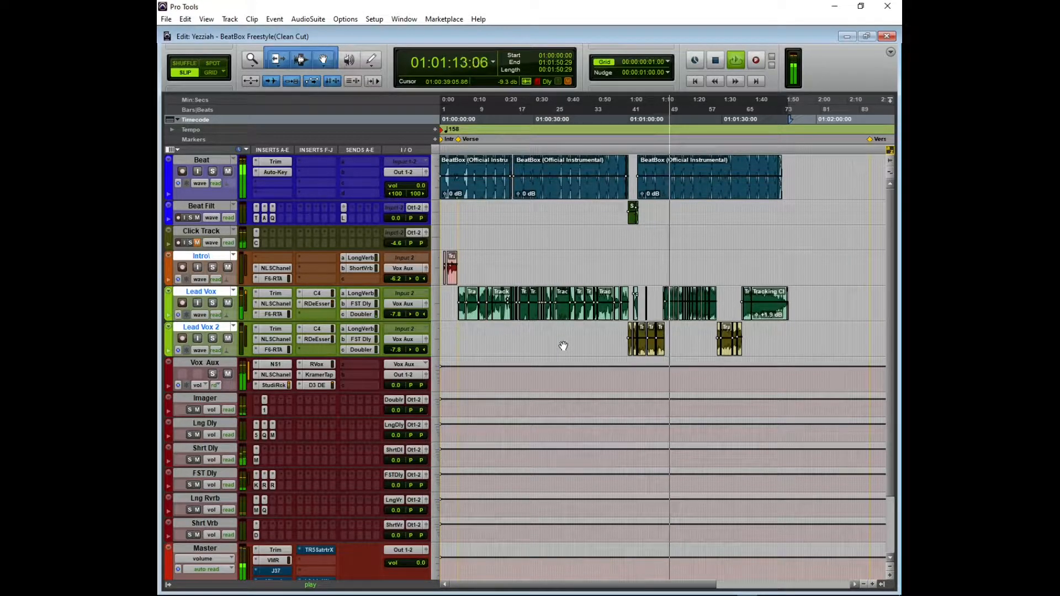
# - Adjust the Drive slightly in the Lead Vox track's NLS Channel plug-in and close it
pyautogui.click(282, 304)
pyautogui.moveTo(332, 295); pyautogui.dragTo(332, 298)
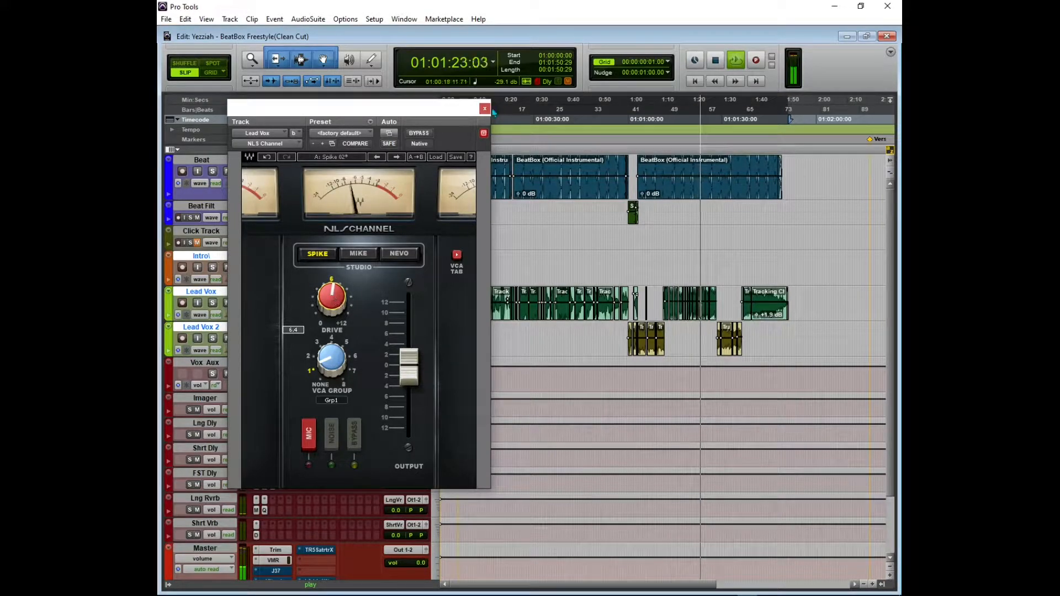
pyautogui.click(484, 109)
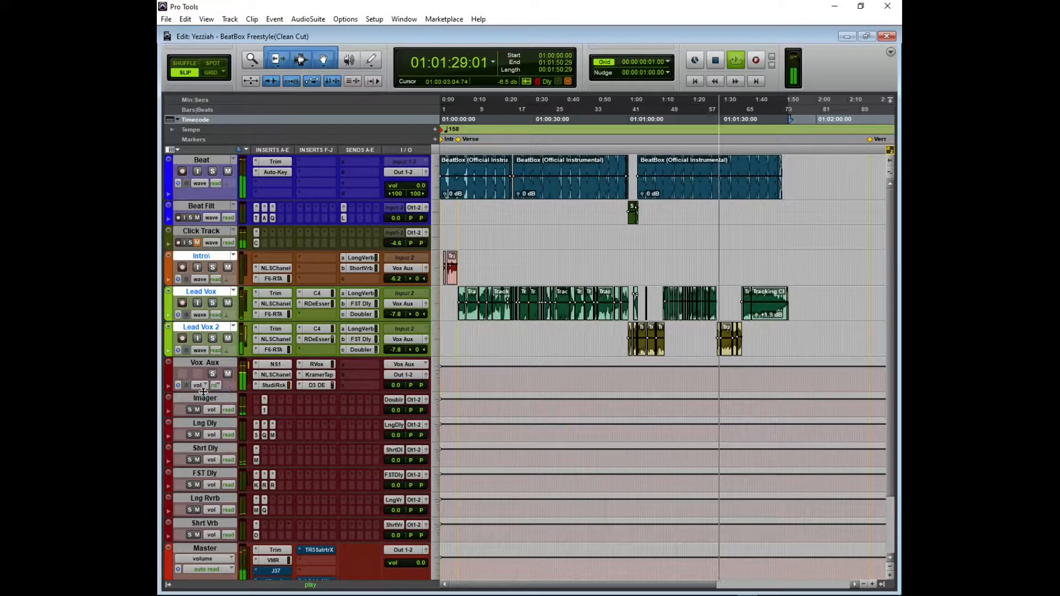
# - Set the record level to -0.2 in the Vox Aux track's Kramer Tape plug-in and close it
pyautogui.click(319, 375)
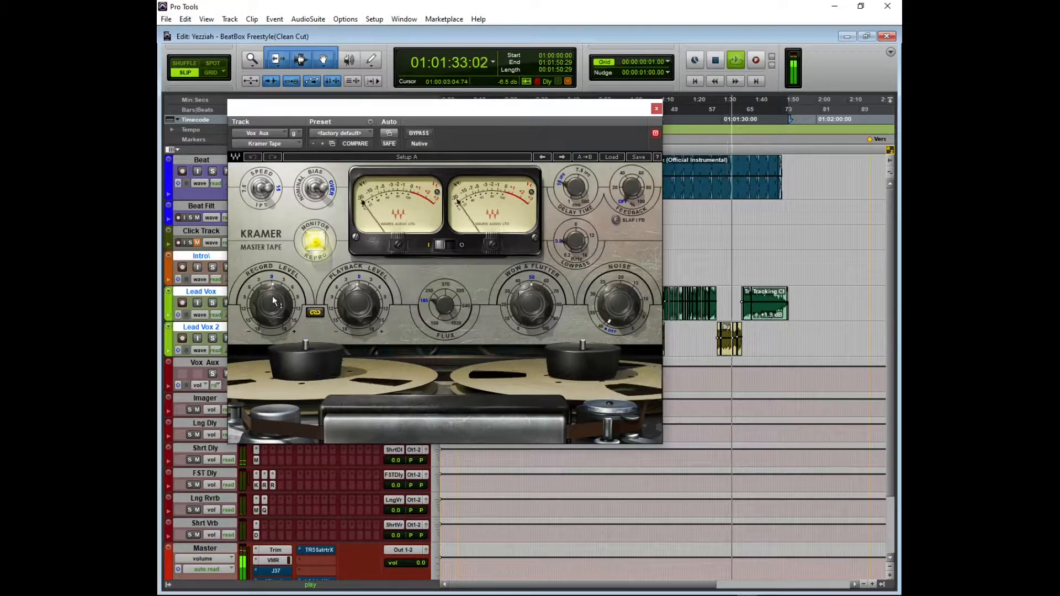
pyautogui.moveTo(273, 300); pyautogui.dragTo(272, 304)
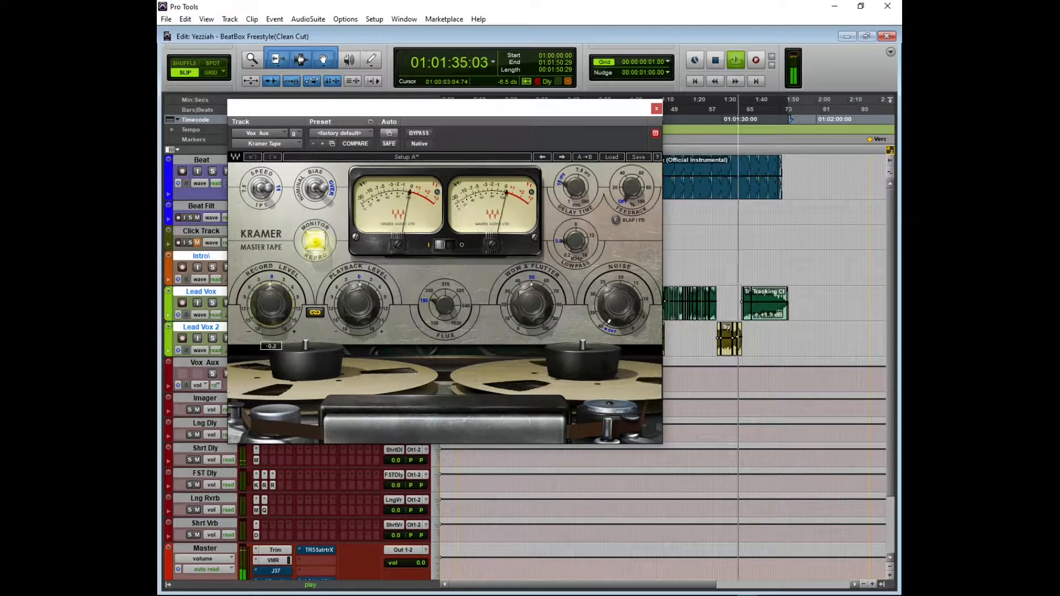
pyautogui.click(657, 109)
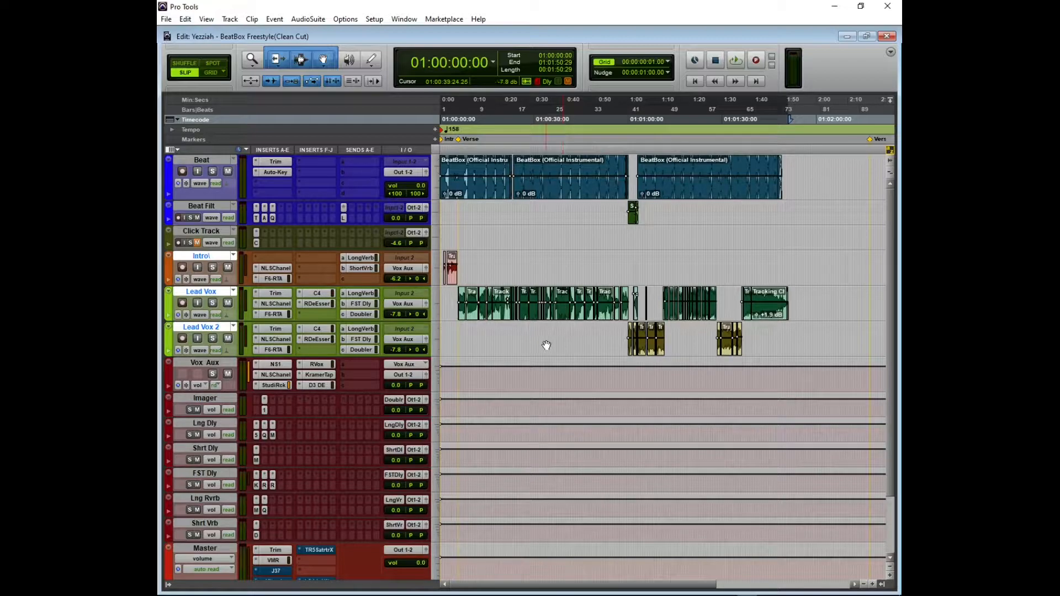
# - Open the Trim plug-in on the Lead Vox track to check its gain
pyautogui.hotkey('ctrl', ']')
pyautogui.hotkey('ctrl', ']')
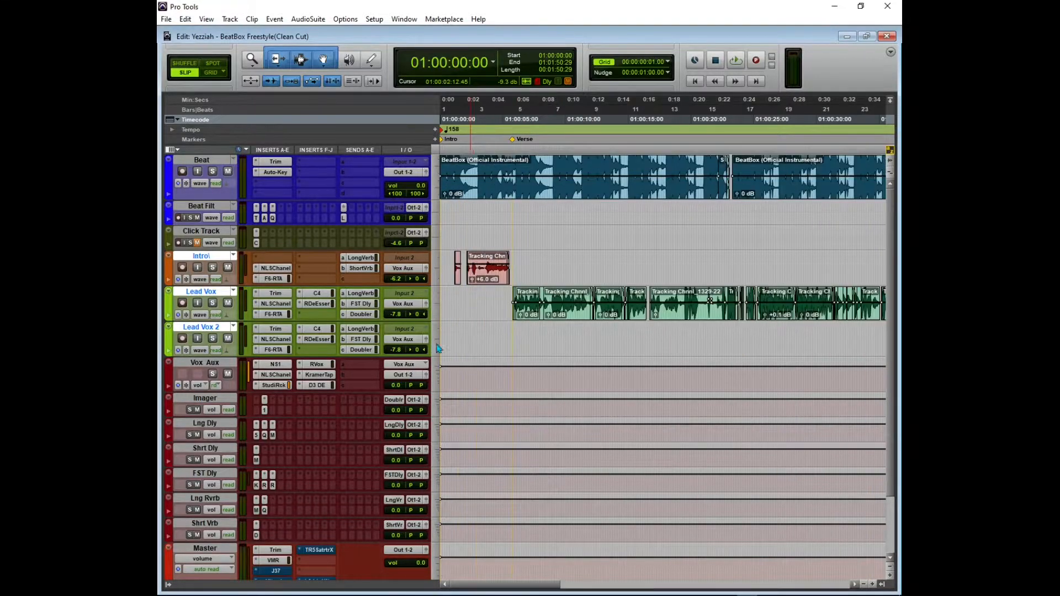
pyautogui.click(276, 293)
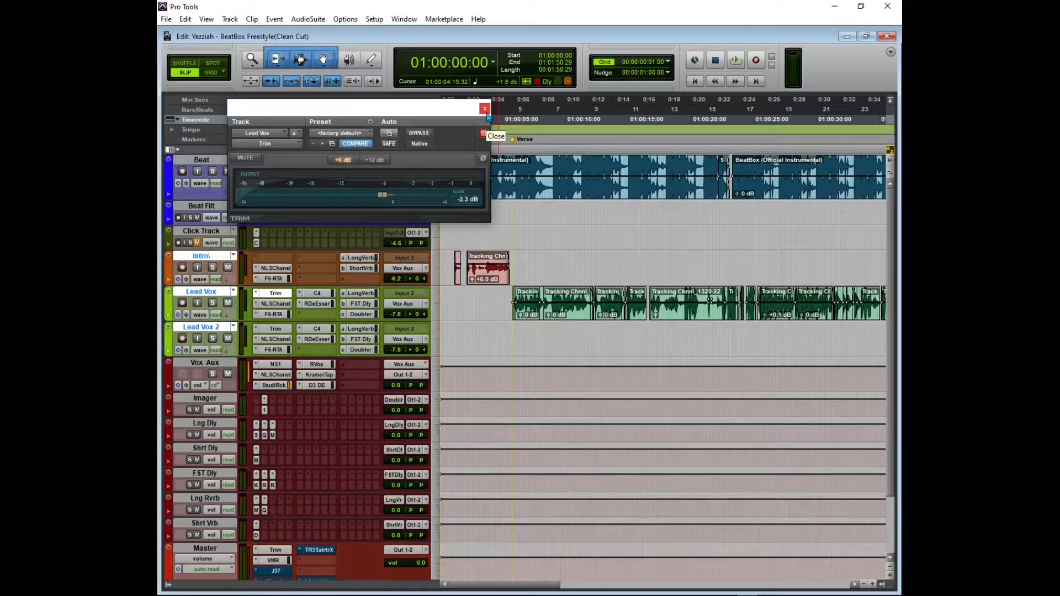
pyautogui.moveTo(473, 113); pyautogui.dragTo(518, 116)
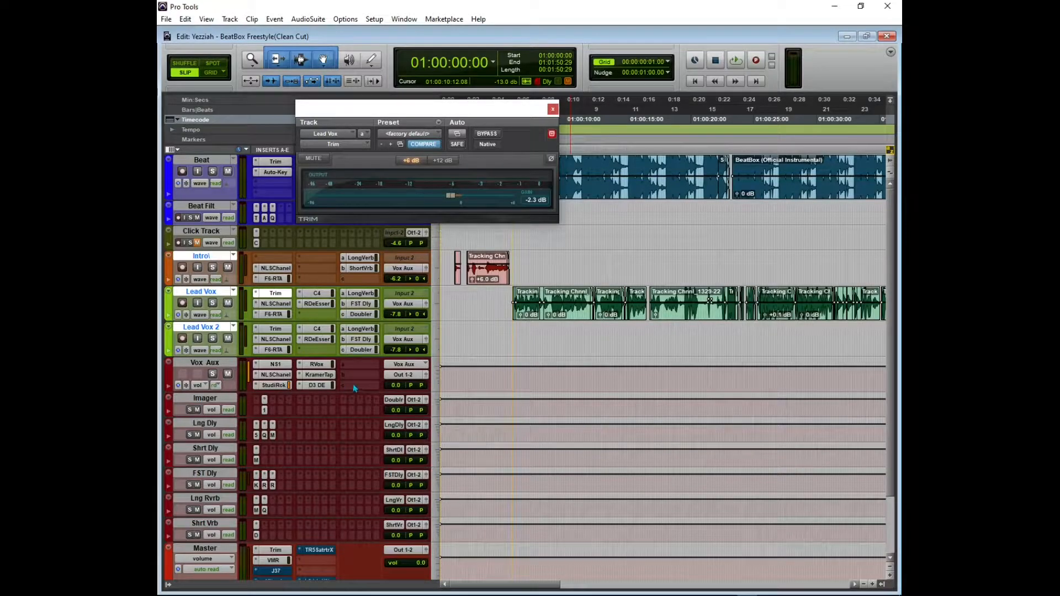
# - Enlarge the Vox Aux track and bypass all of its inserts, from NS1 through D3 DeEsser
pyautogui.moveTo(224, 395); pyautogui.dragTo(226, 416)
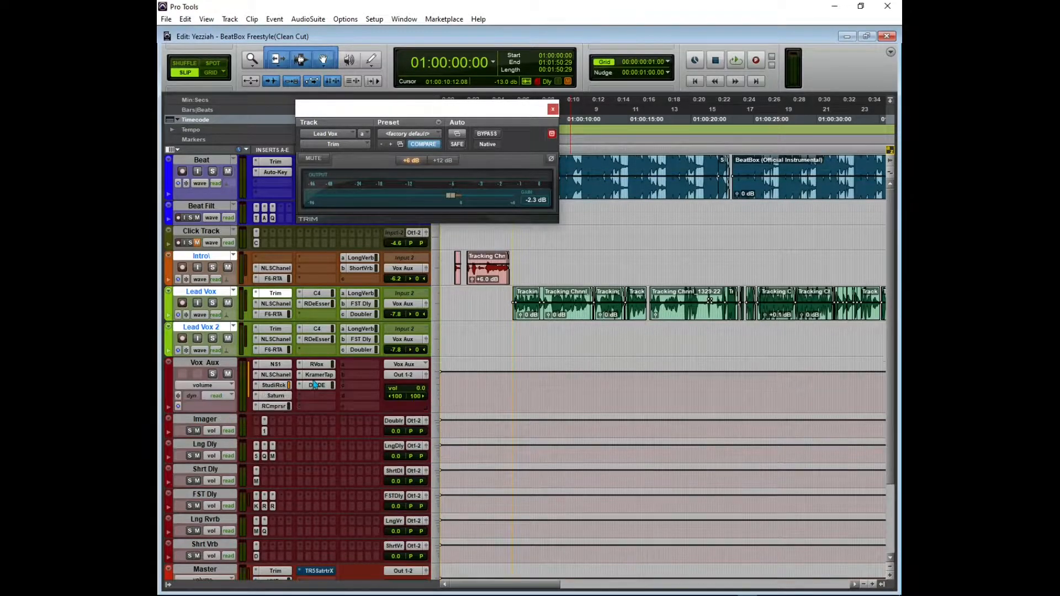
pyautogui.keyDown('ctrl'); pyautogui.click(321, 386); pyautogui.keyUp('ctrl')
pyautogui.keyDown('ctrl'); pyautogui.click(319, 376); pyautogui.keyUp('ctrl')
pyautogui.keyDown('ctrl'); pyautogui.click(318, 365); pyautogui.keyUp('ctrl')
pyautogui.keyDown('ctrl'); pyautogui.click(274, 406); pyautogui.keyUp('ctrl')
pyautogui.keyDown('ctrl'); pyautogui.click(275, 395); pyautogui.keyUp('ctrl')
pyautogui.keyDown('ctrl'); pyautogui.click(276, 386); pyautogui.keyUp('ctrl')
pyautogui.keyDown('ctrl'); pyautogui.click(278, 376); pyautogui.keyUp('ctrl')
pyautogui.keyDown('ctrl'); pyautogui.click(280, 364); pyautogui.keyUp('ctrl')
# - Enlarge the Lead Vox track, then bypass all its inserts and mute its sends, including Long Delay and Shrt Delay
pyautogui.moveTo(268, 320); pyautogui.dragTo(266, 335)
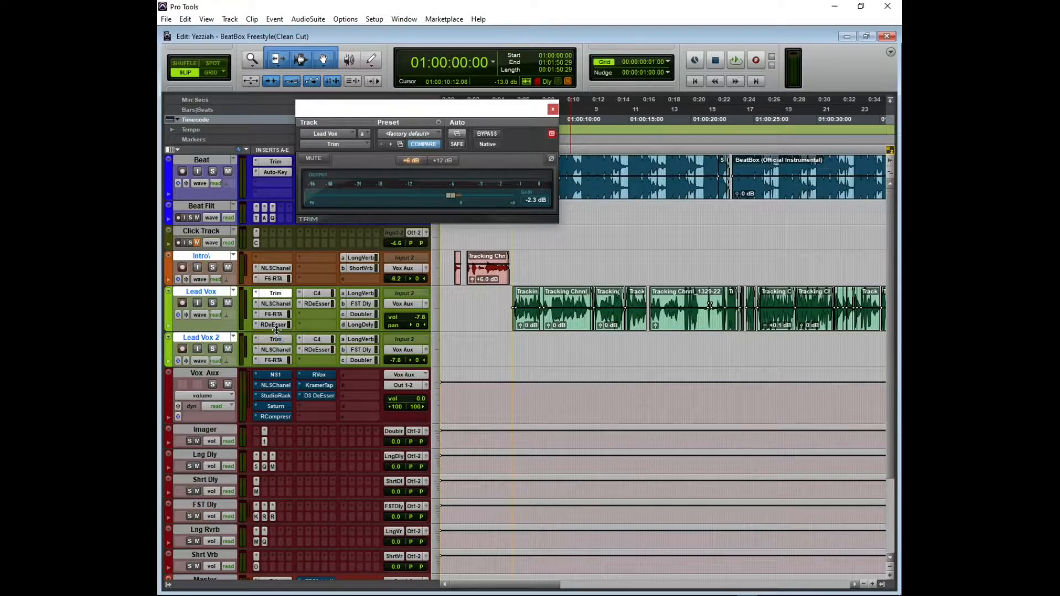
pyautogui.moveTo(276, 339); pyautogui.dragTo(276, 345)
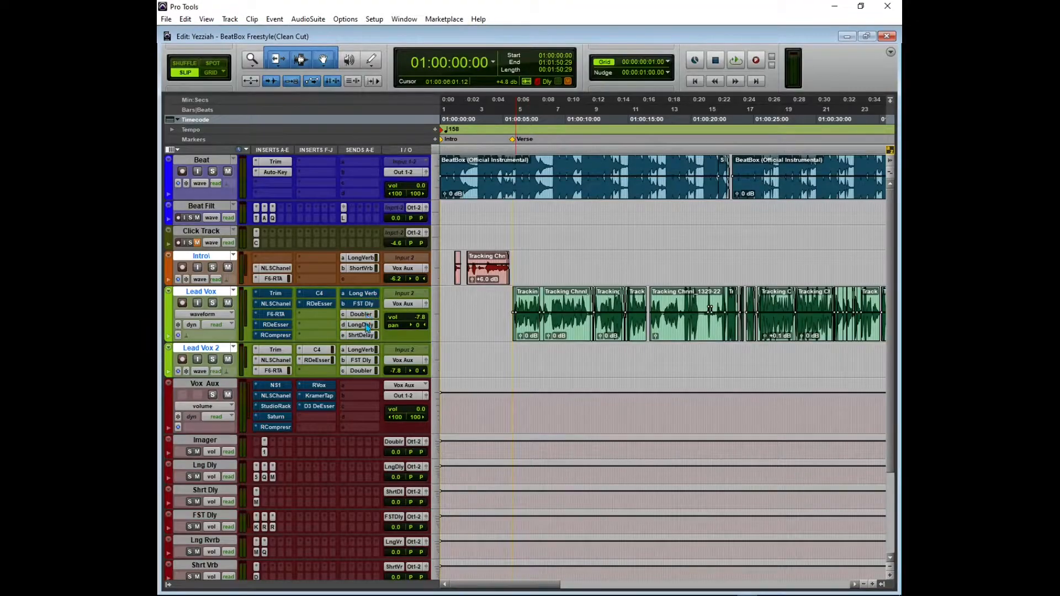
pyautogui.moveTo(366, 336); pyautogui.dragTo(362, 348)
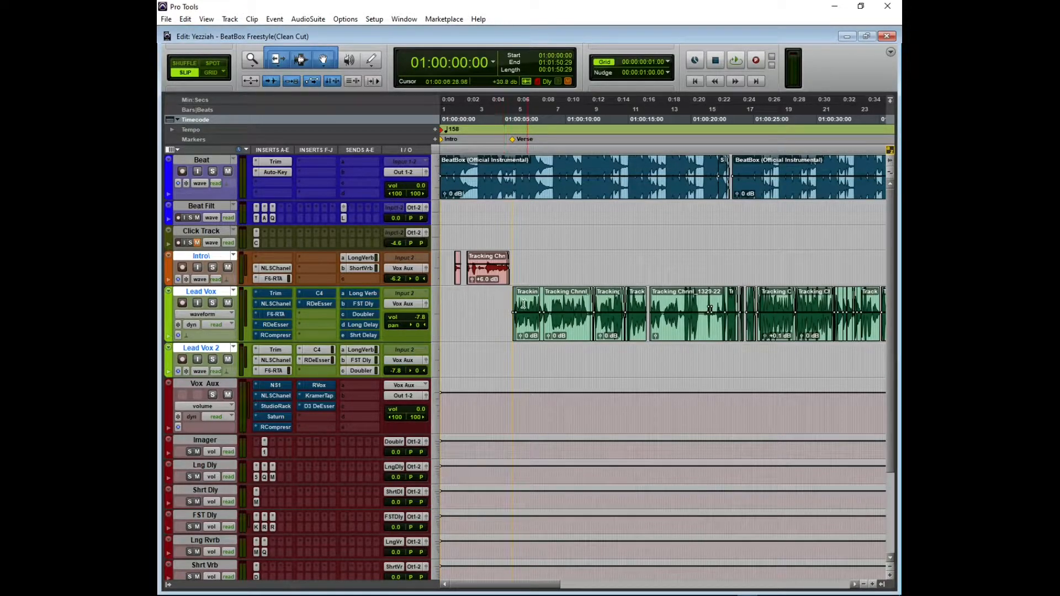
# - Audition the unprocessed Lead Vox with the beat from 01:00:05:09, just before the Verse marker
pyautogui.scroll(2, 517, 321)
pyautogui.hscroll(1, 569, 326)
pyautogui.click(643, 136)
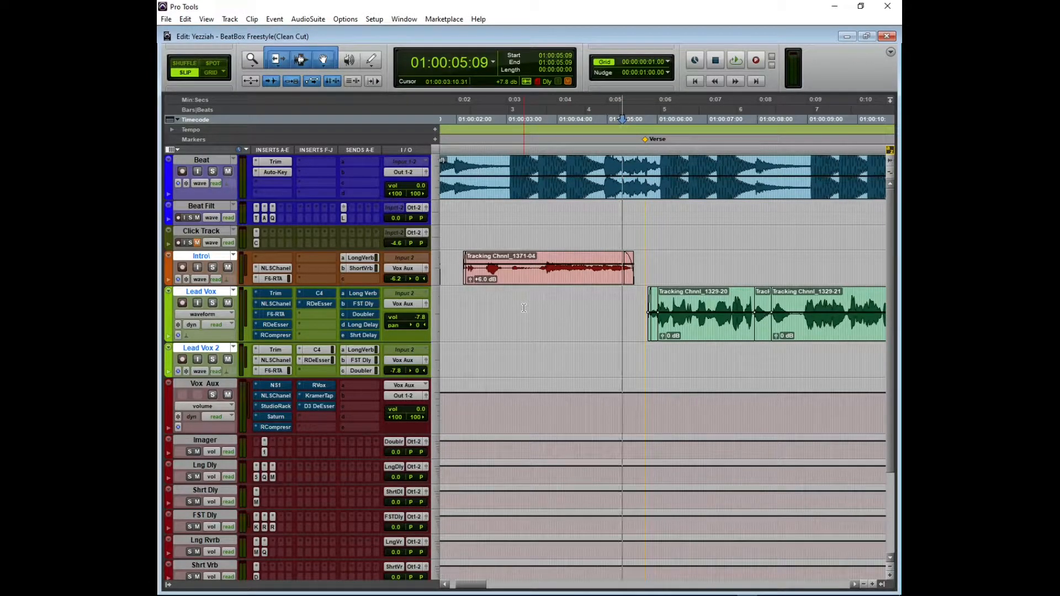
pyautogui.press('space')
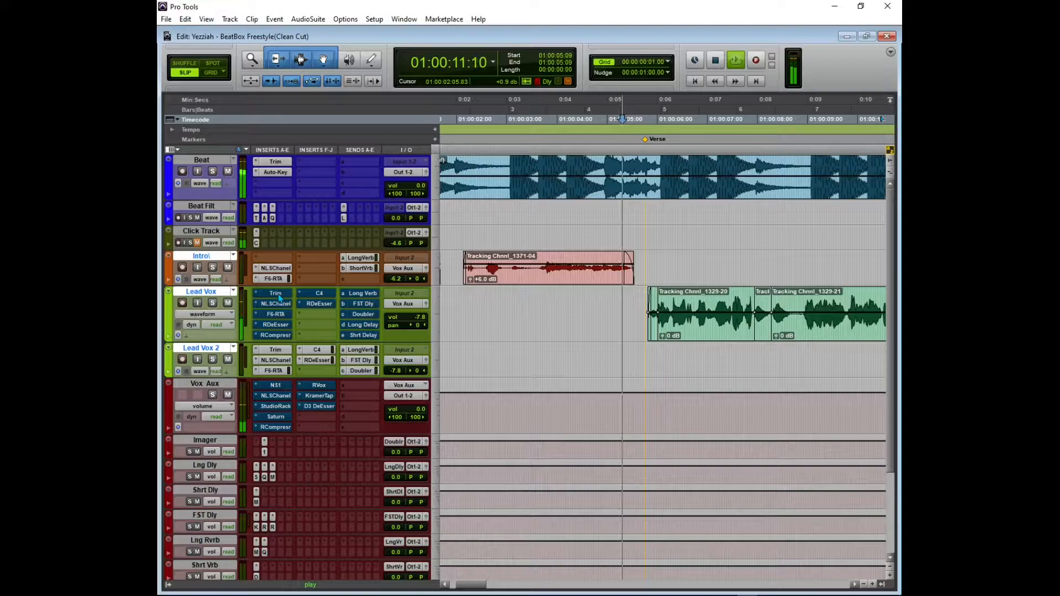
pyautogui.press('space')
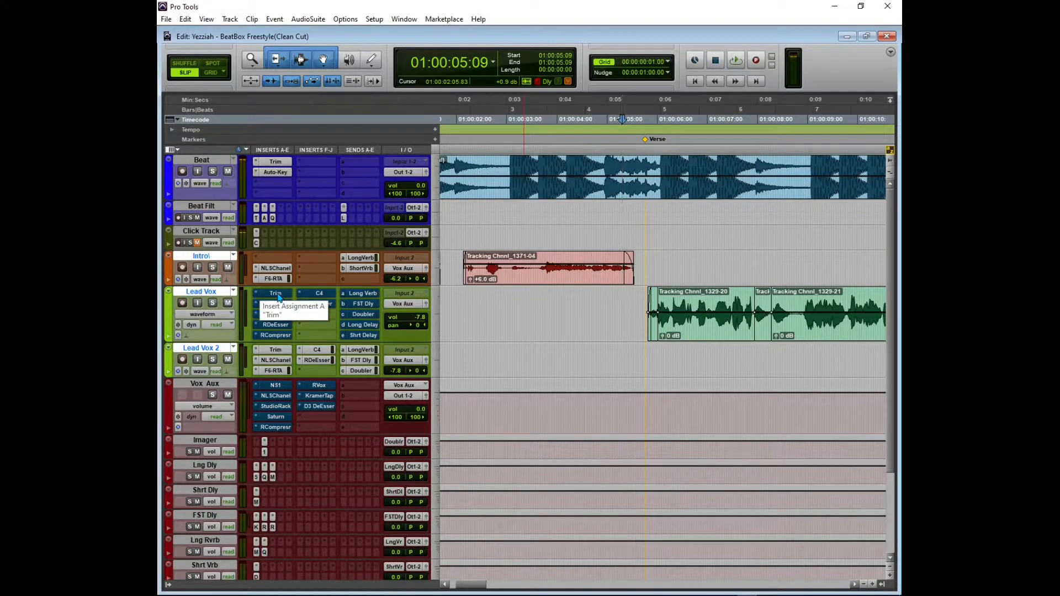
# - Re-enable the Lead Vox track's Trim and NLS Channel inserts and reset the NLS Channel's Drive to its default
pyautogui.hscroll(2, 518, 353)
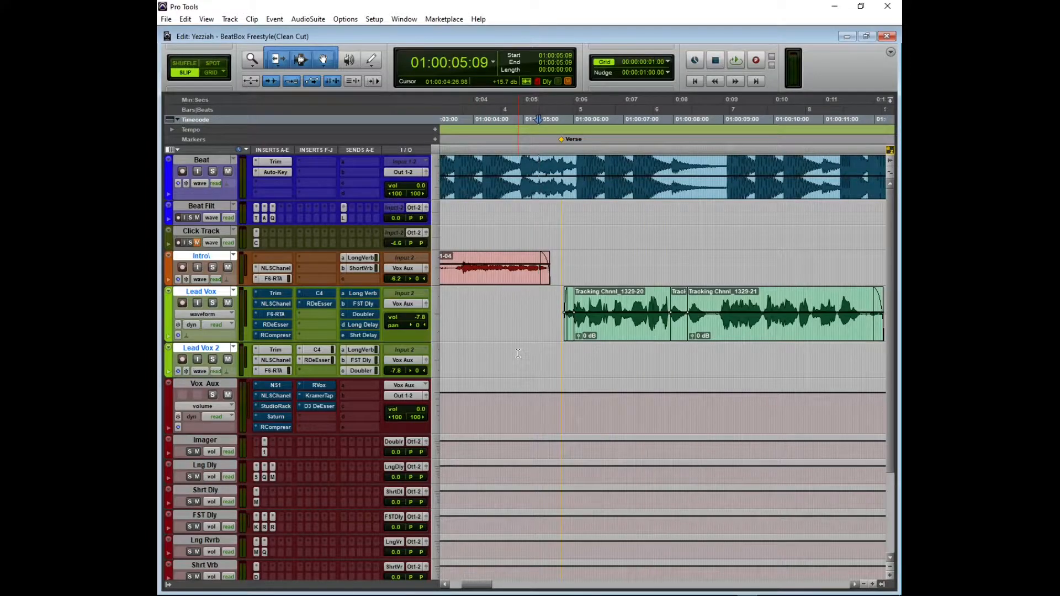
pyautogui.click(275, 293)
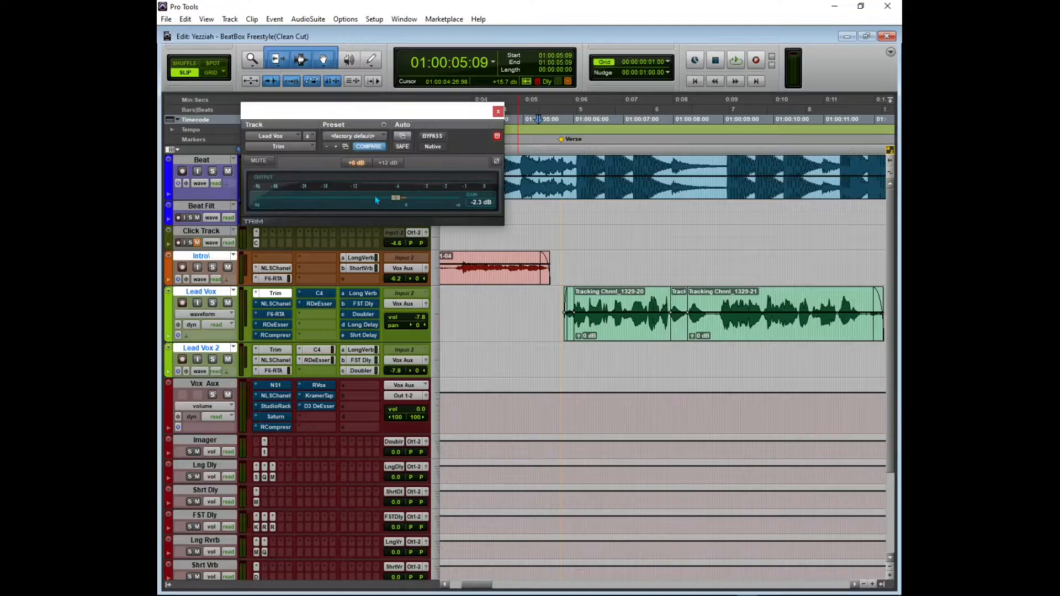
pyautogui.click(276, 306)
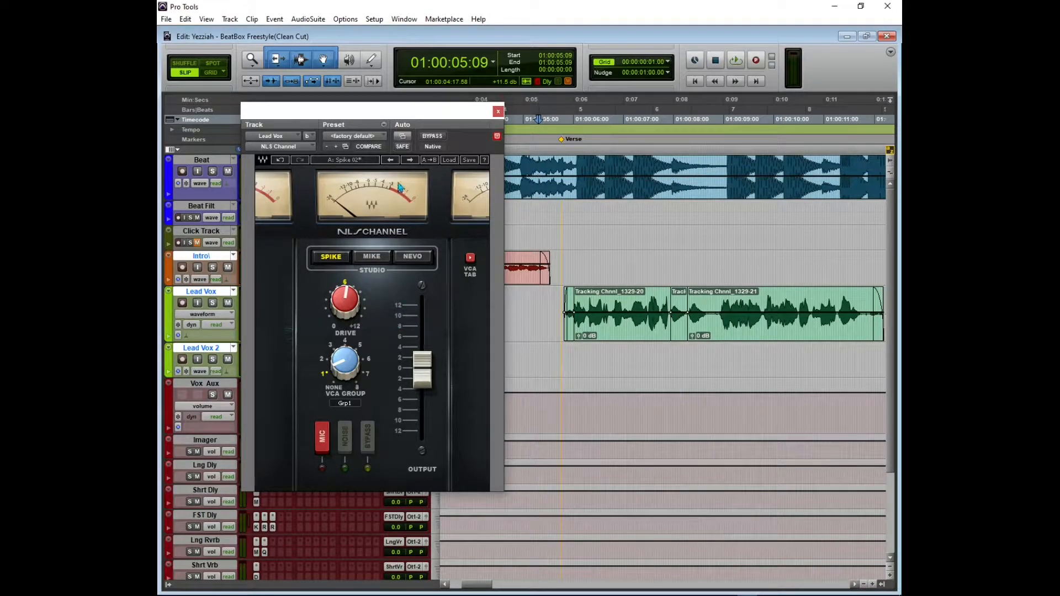
pyautogui.keyDown('alt'); pyautogui.click(346, 306); pyautogui.keyUp('alt')
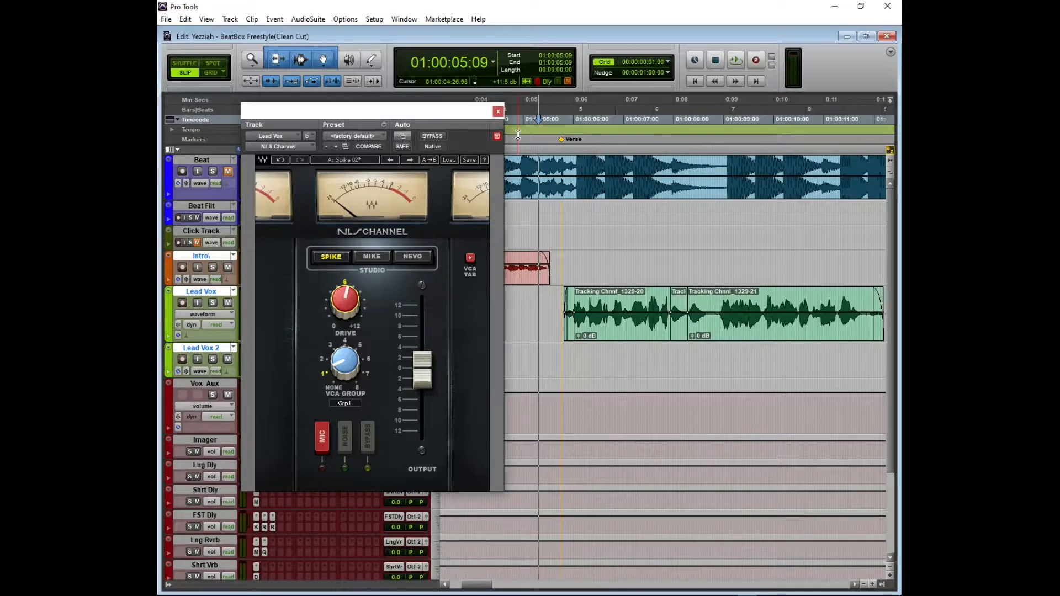
# - Mute the Beat track and audition the Lead Vox through the NLS Channel from 01:00:05:09
pyautogui.press('space')
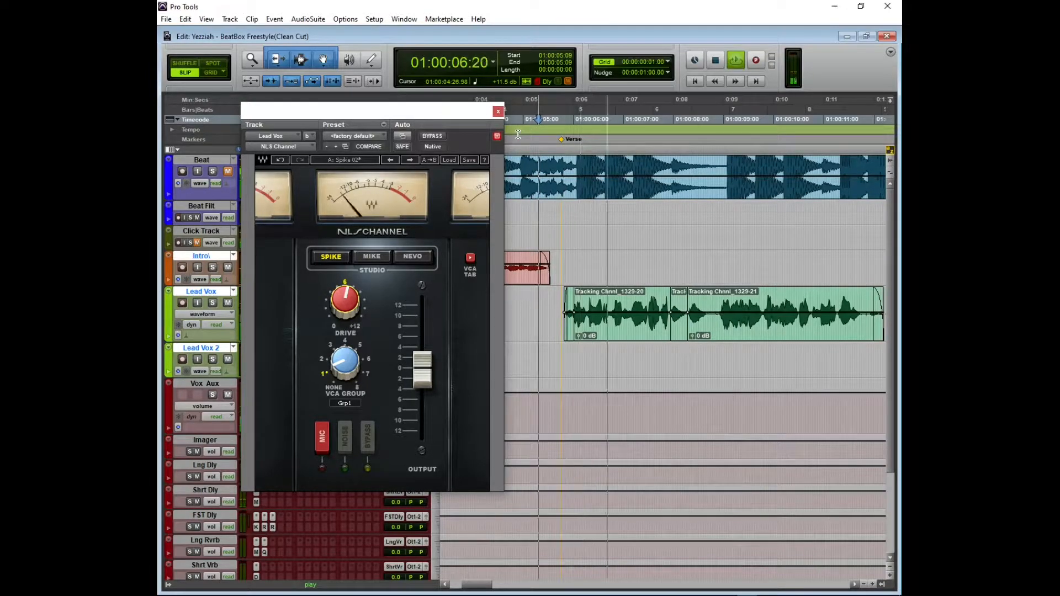
pyautogui.moveTo(450, 114); pyautogui.dragTo(508, 157)
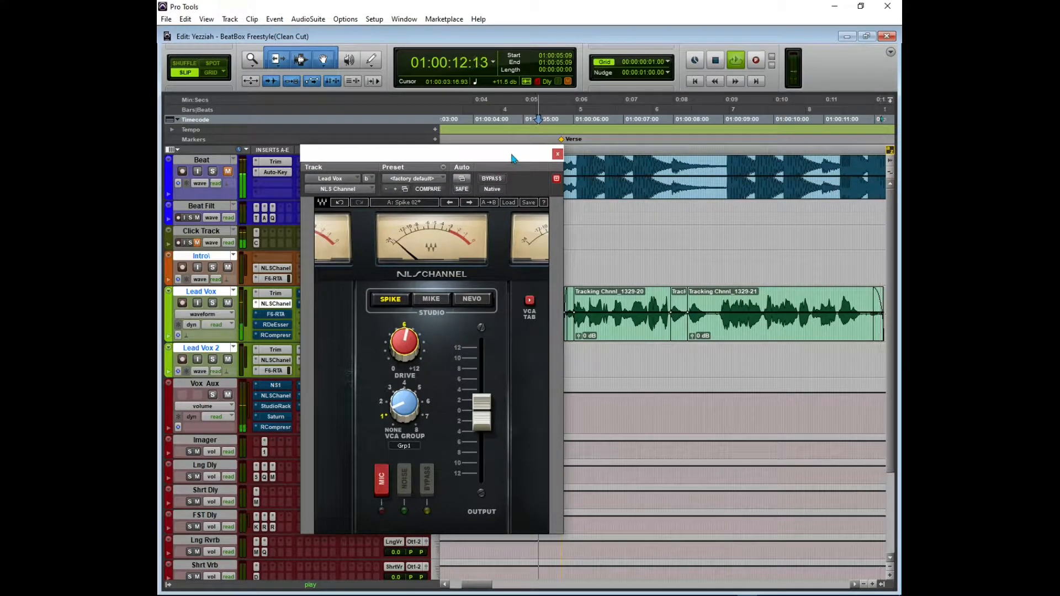
pyautogui.press('space')
# - Re-enable the Lead Vox track's F6-RTA equalizer and open it with its full window in view
pyautogui.moveTo(513, 158); pyautogui.dragTo(518, 189)
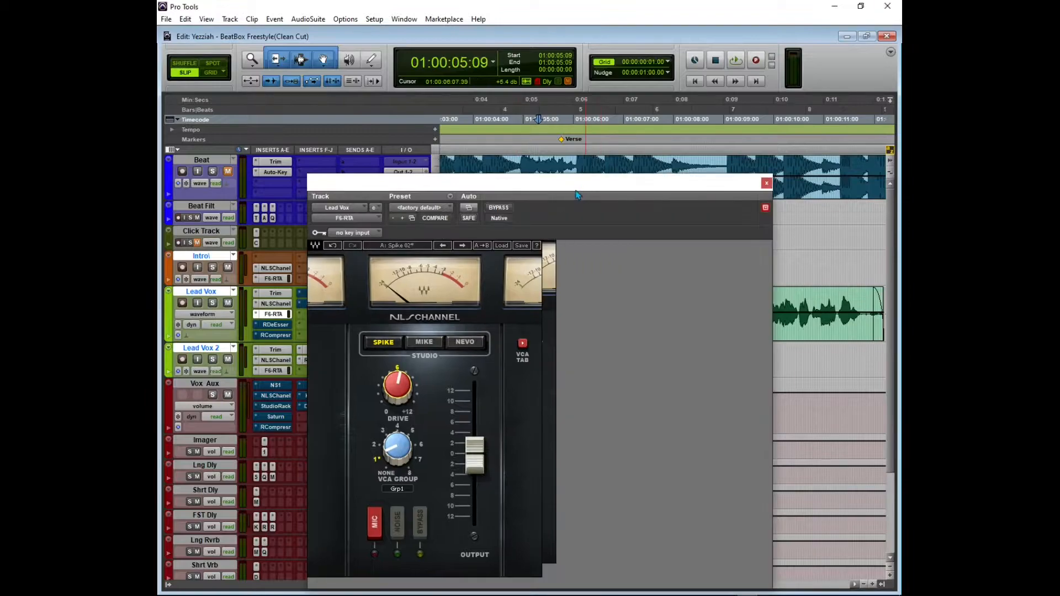
pyautogui.moveTo(575, 189); pyautogui.dragTo(557, 148)
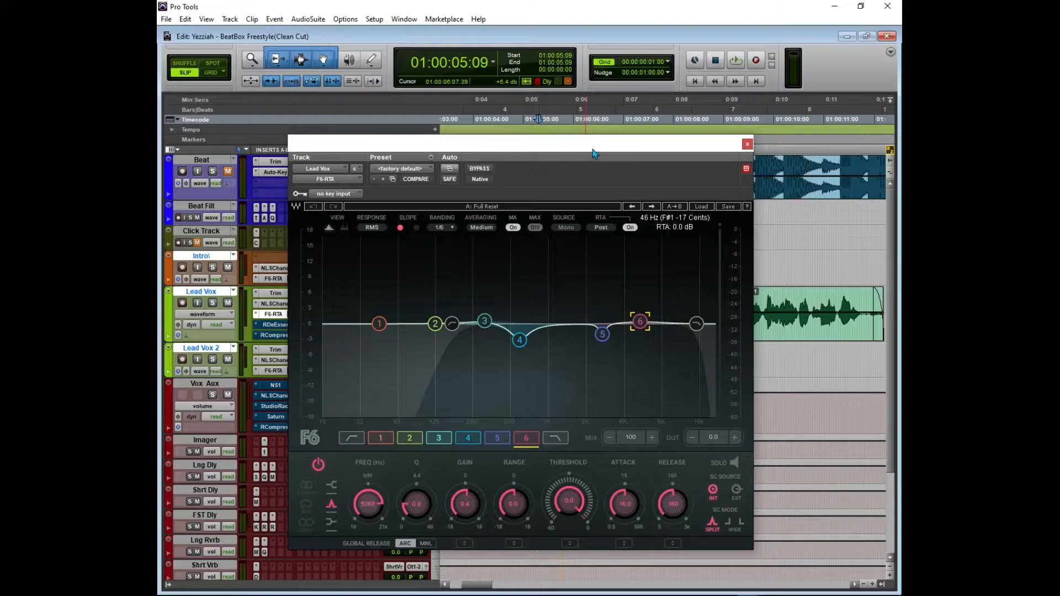
pyautogui.moveTo(601, 161); pyautogui.dragTo(595, 125)
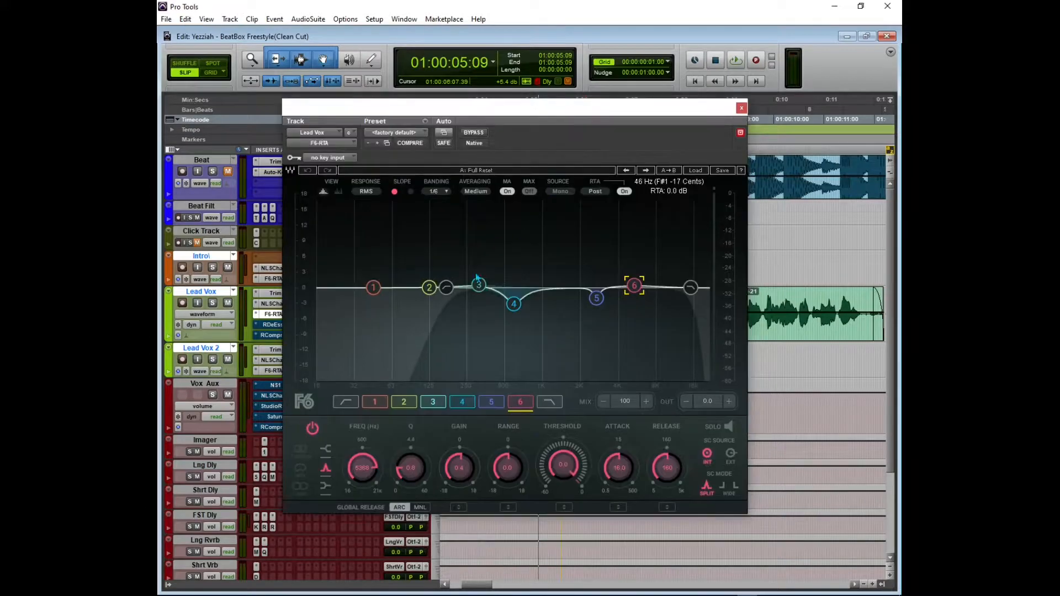
# - Examine the F6-RTA's high-pass filter and band 4, switching band 4 off and on again to compare the EQ curve
pyautogui.click(446, 288)
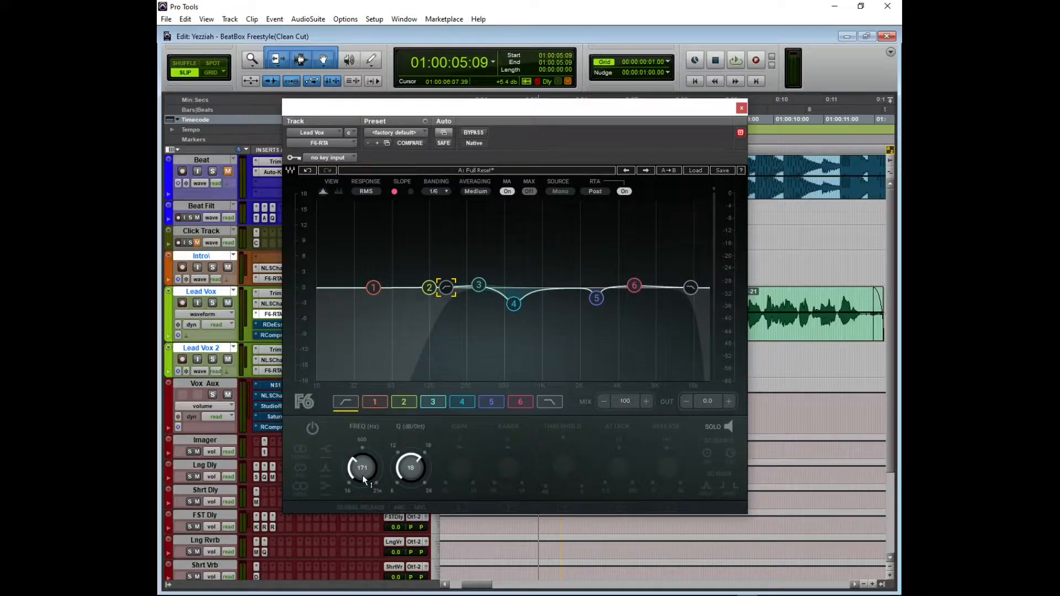
pyautogui.click(514, 304)
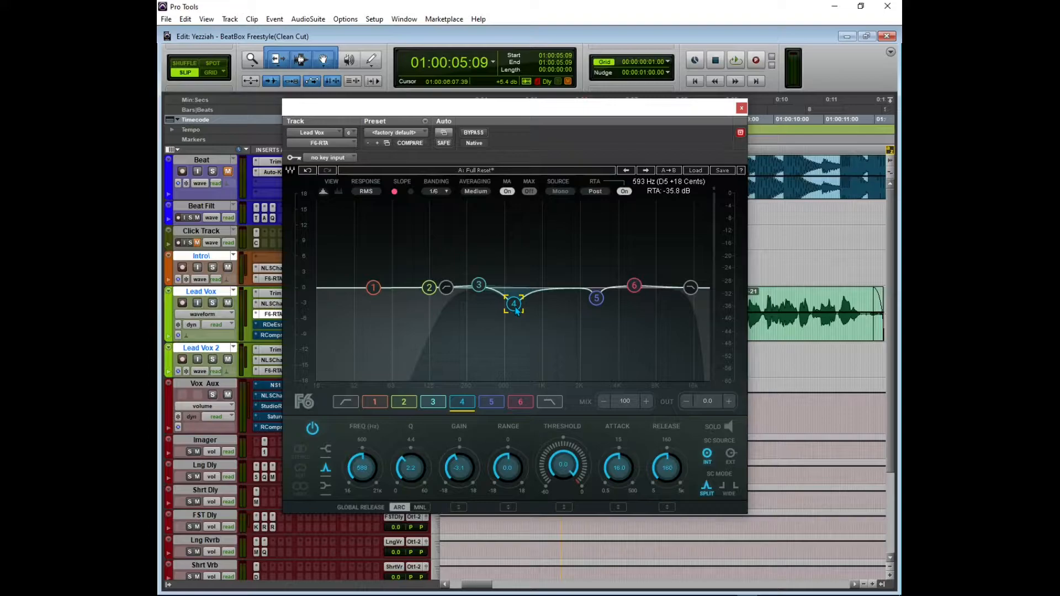
pyautogui.doubleClick(515, 304)
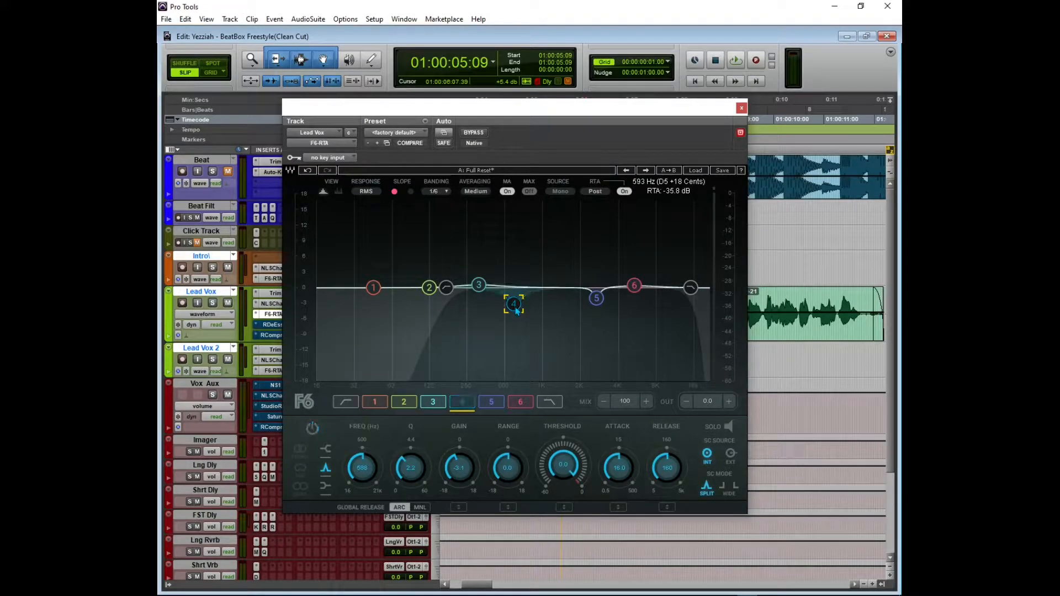
pyautogui.click(312, 428)
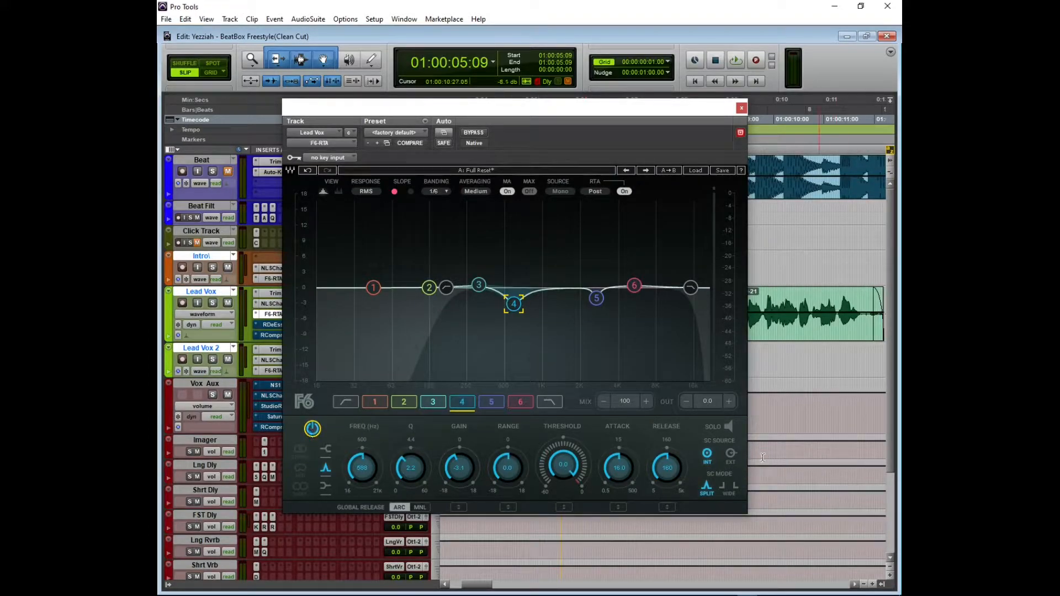
# - Solo the F6-RTA's band 4, audition that range of the Lead Vox from 01:00:05:09, and finish with band 6 selected
pyautogui.click(727, 427)
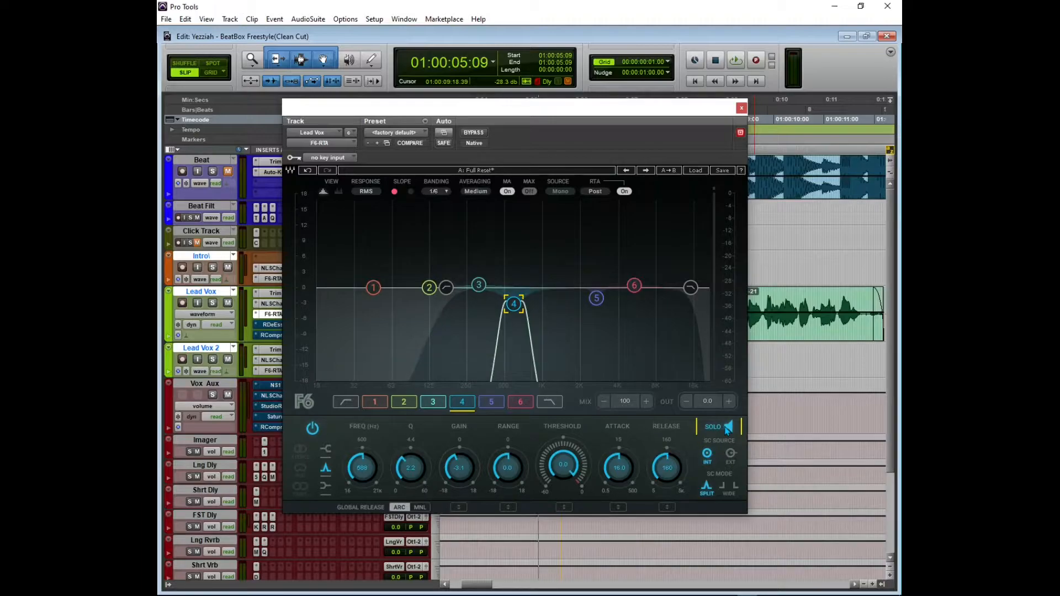
pyautogui.press('space')
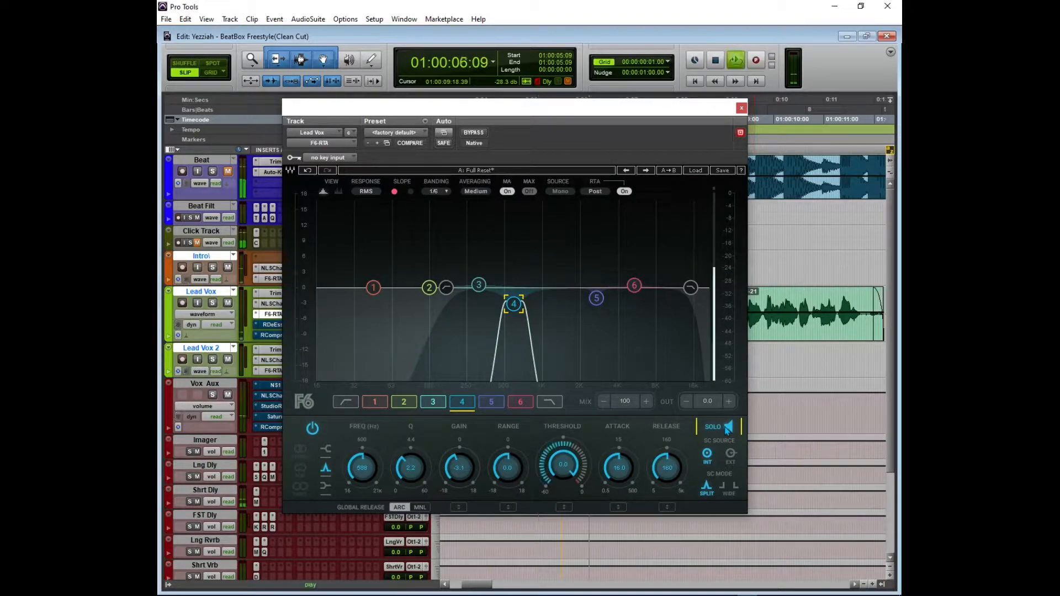
pyautogui.press('space')
pyautogui.press('space')
pyautogui.press('space')
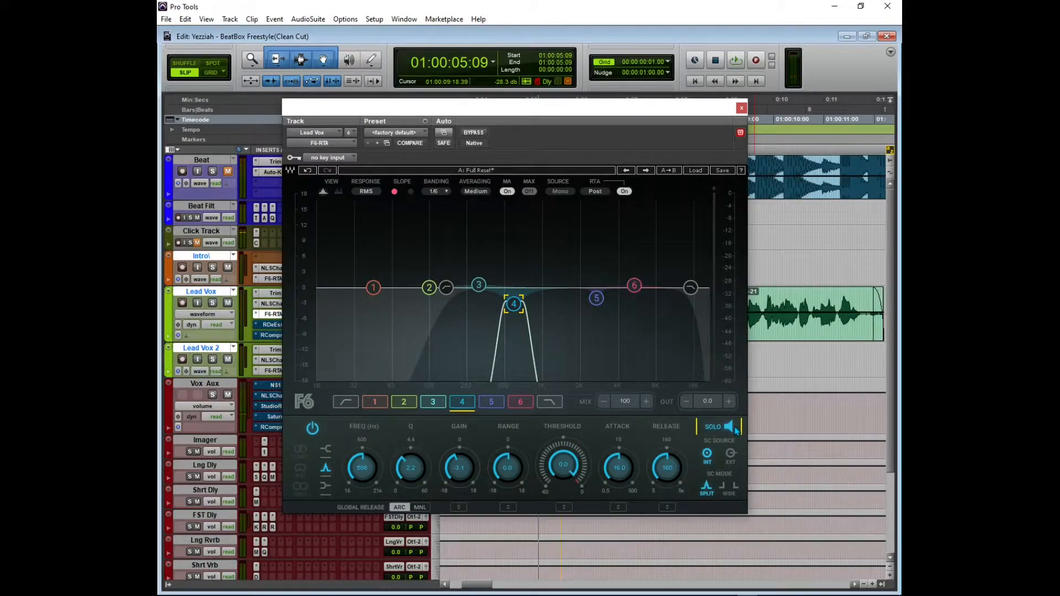
pyautogui.click(635, 286)
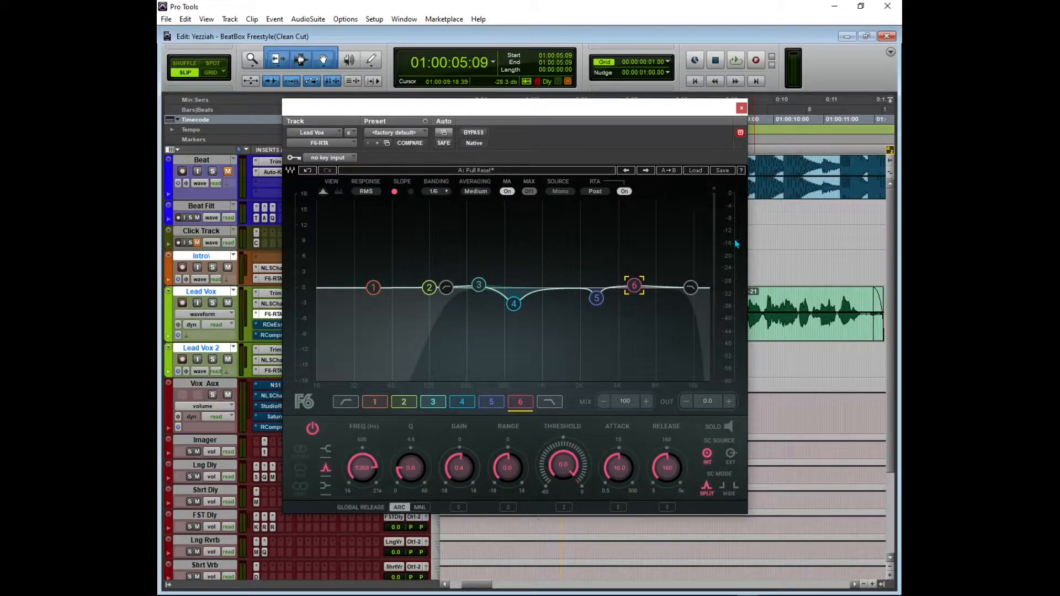
# - Close the F6-RTA and re-enable the RDeEsser that follows it on the Lead Vox track
pyautogui.click(741, 108)
pyautogui.click(271, 324)
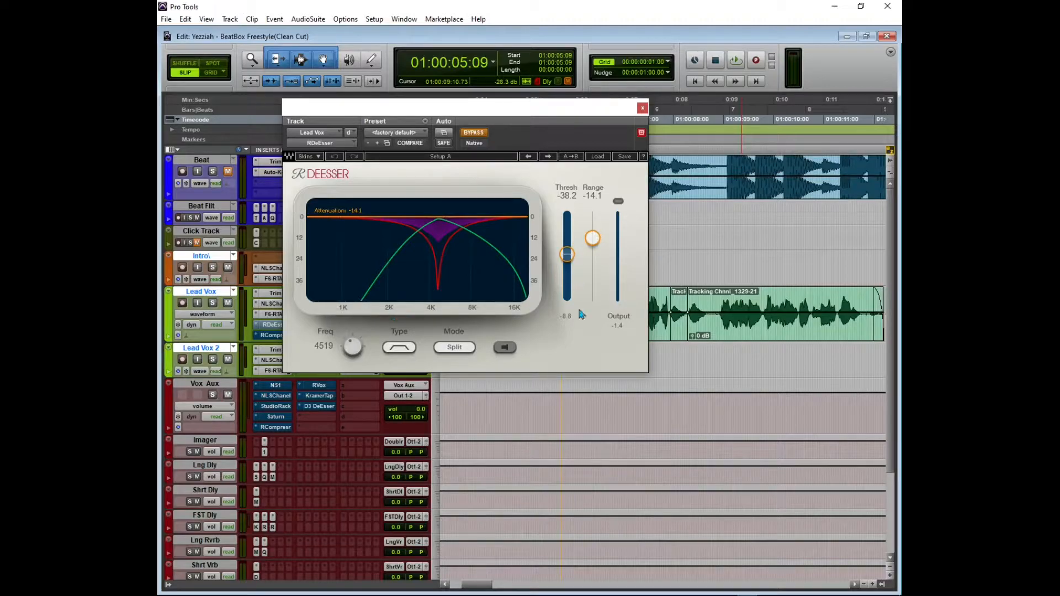
pyautogui.click(476, 134)
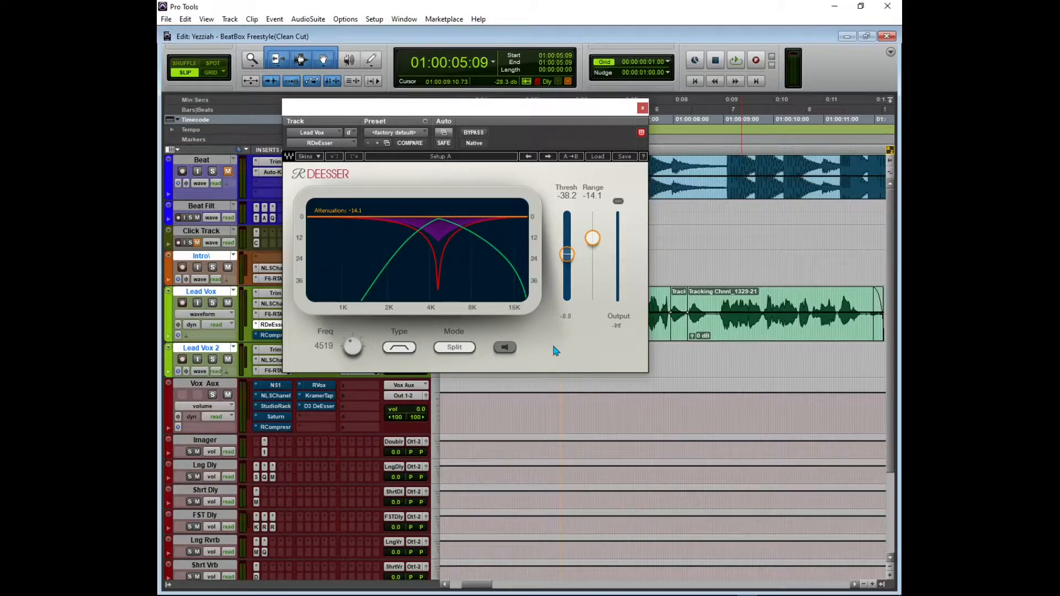
# - Review the RDeEsser's frequency and threshold controls, and audition the Lead Vox from 01:00:05:09 while trying the sidechain monitor
pyautogui.click(350, 348)
pyautogui.click(584, 281)
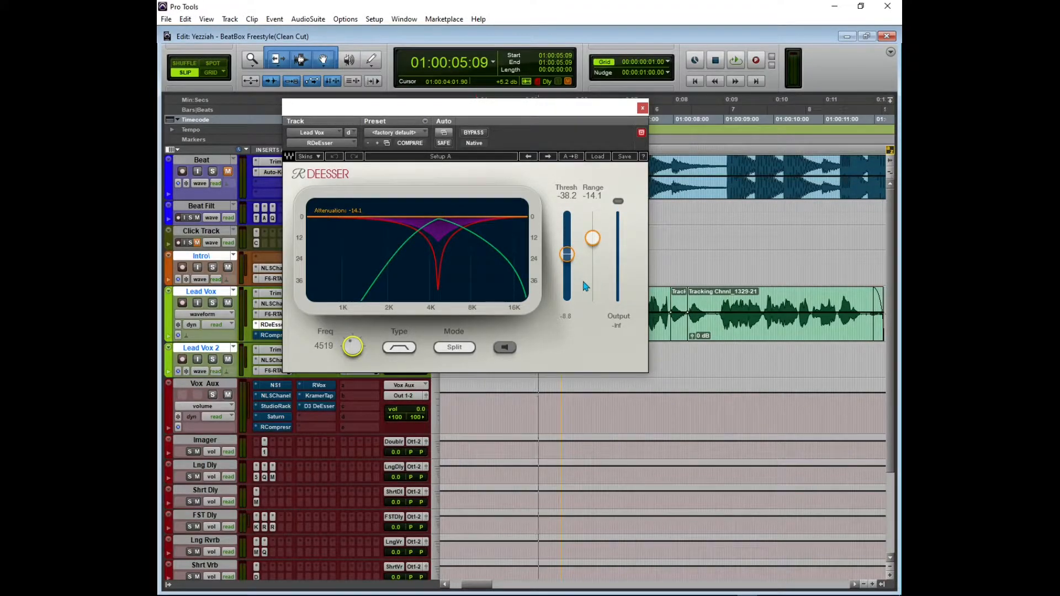
pyautogui.click(512, 349)
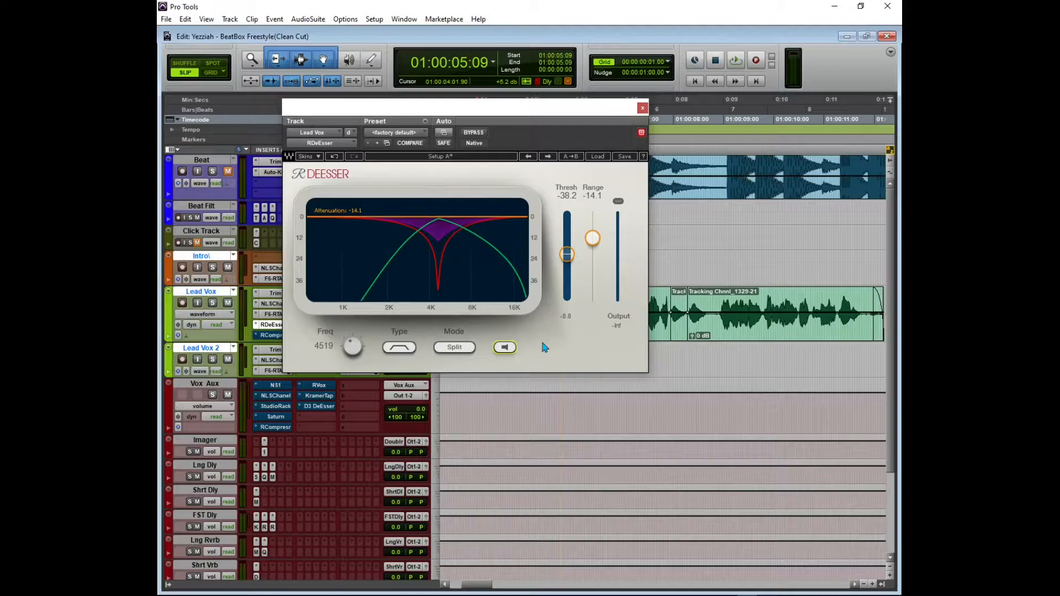
pyautogui.click(508, 352)
pyautogui.click(504, 351)
pyautogui.press('space')
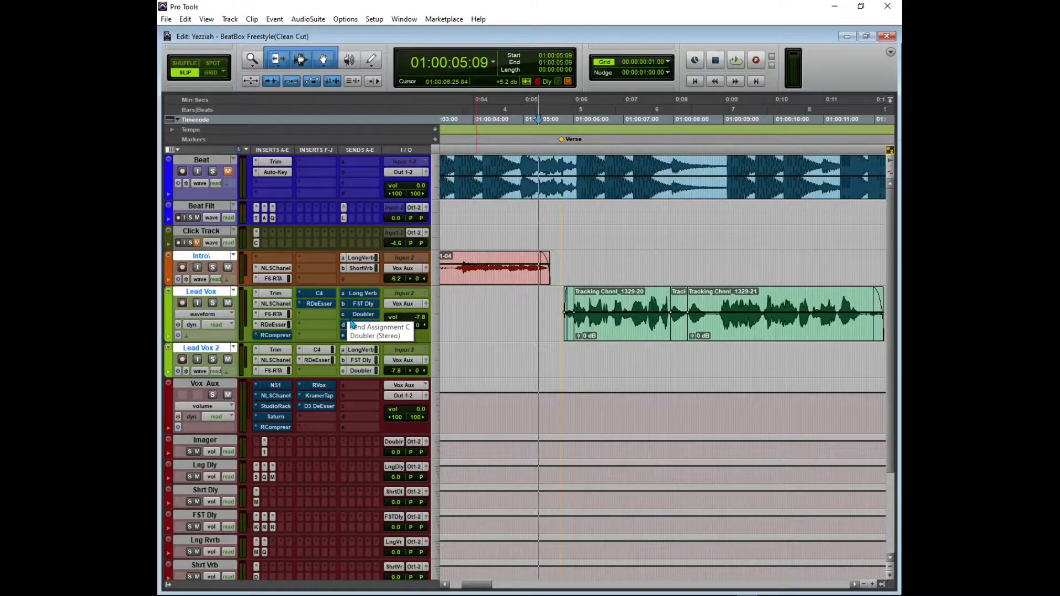
# - Open the Lead Vox track's RCompressor, re-enable it and close its window
pyautogui.click(274, 336)
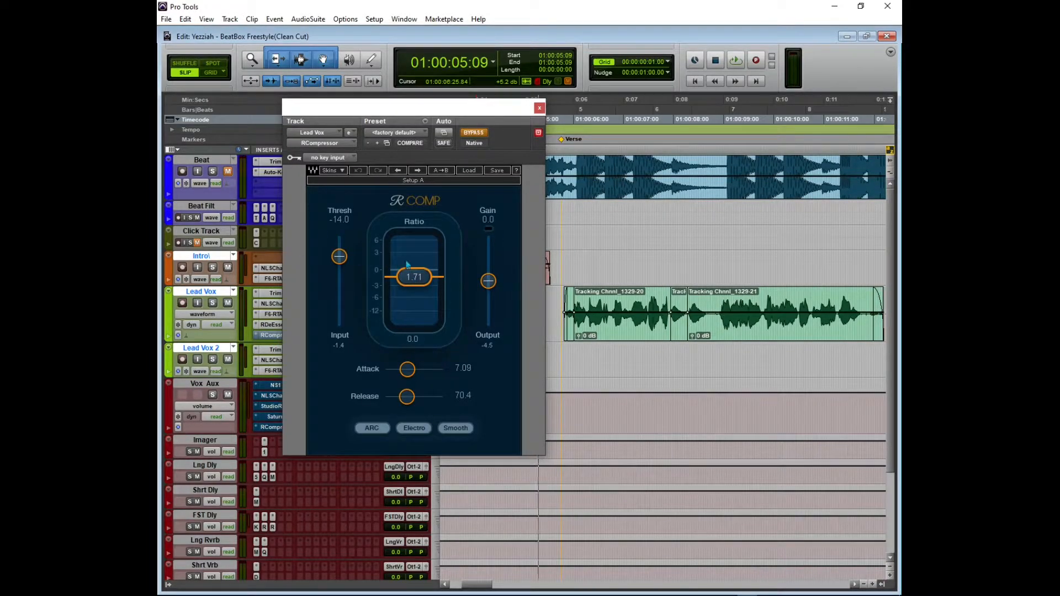
pyautogui.click(414, 340)
pyautogui.click(479, 133)
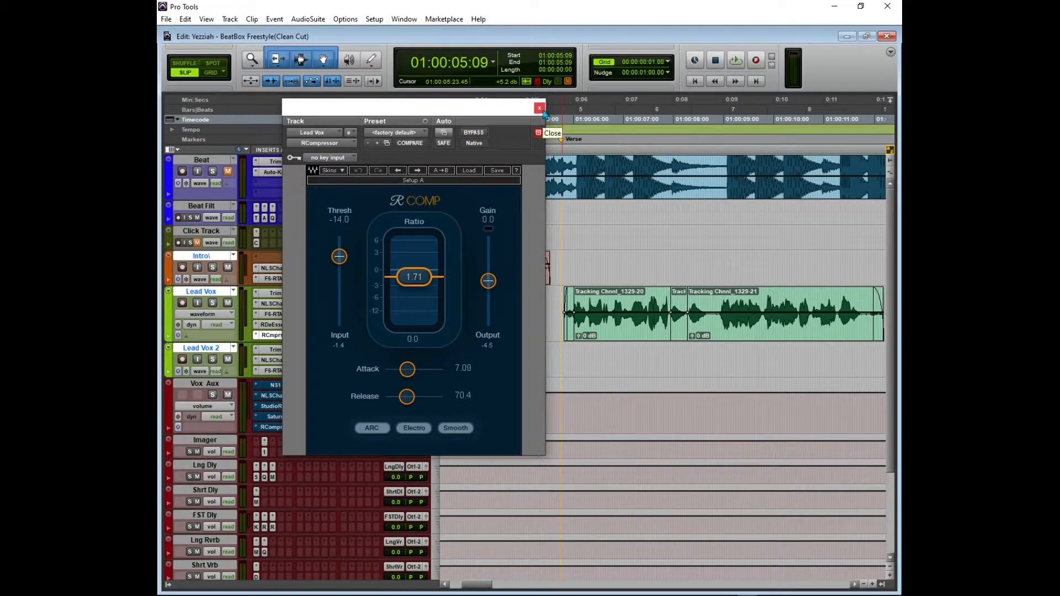
pyautogui.click(539, 108)
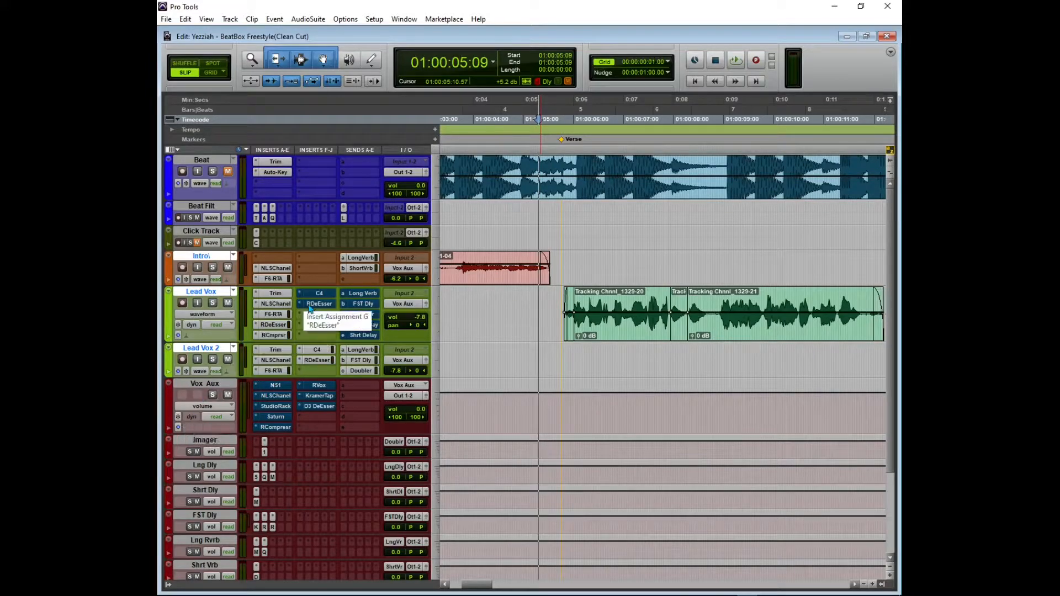
# - Audition the compressed Lead Vox from 01:00:05:09 and again from 01:00:05:21, close to the Verse marker
pyautogui.press('space')
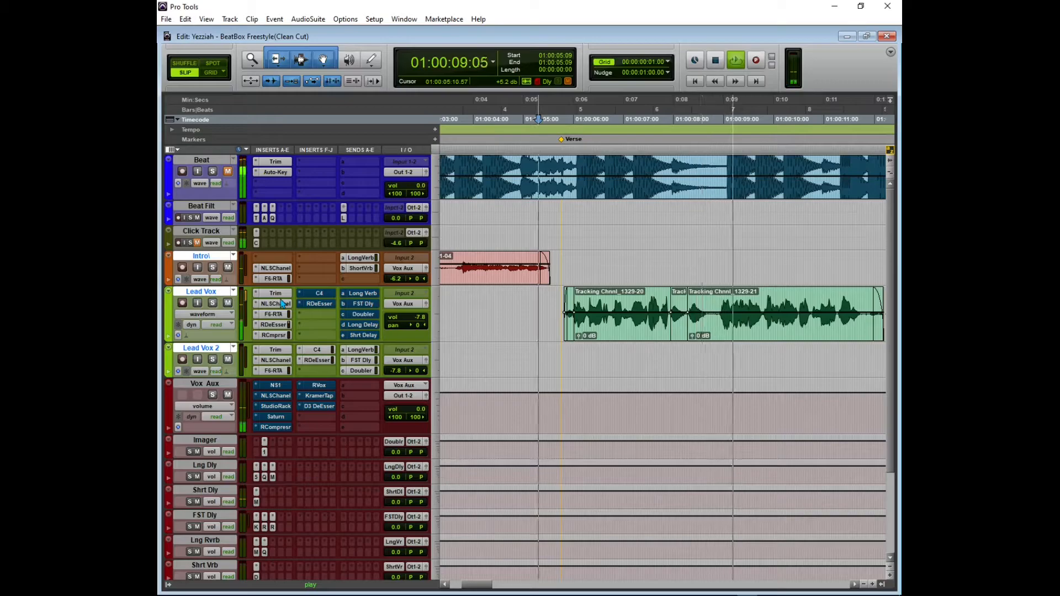
pyautogui.press('space')
pyautogui.click(559, 234)
pyautogui.press('space')
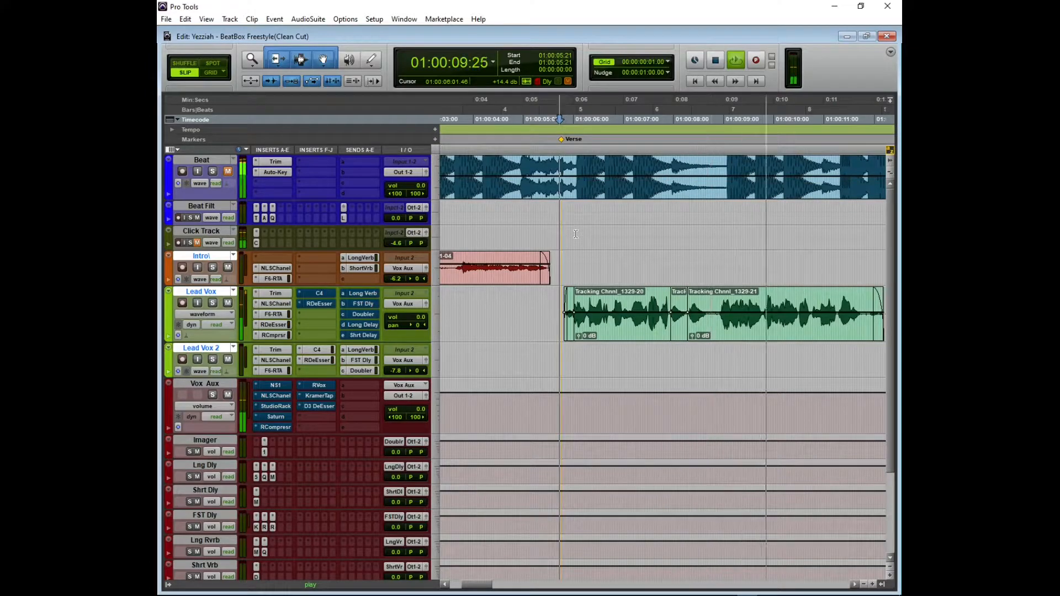
pyautogui.press('space')
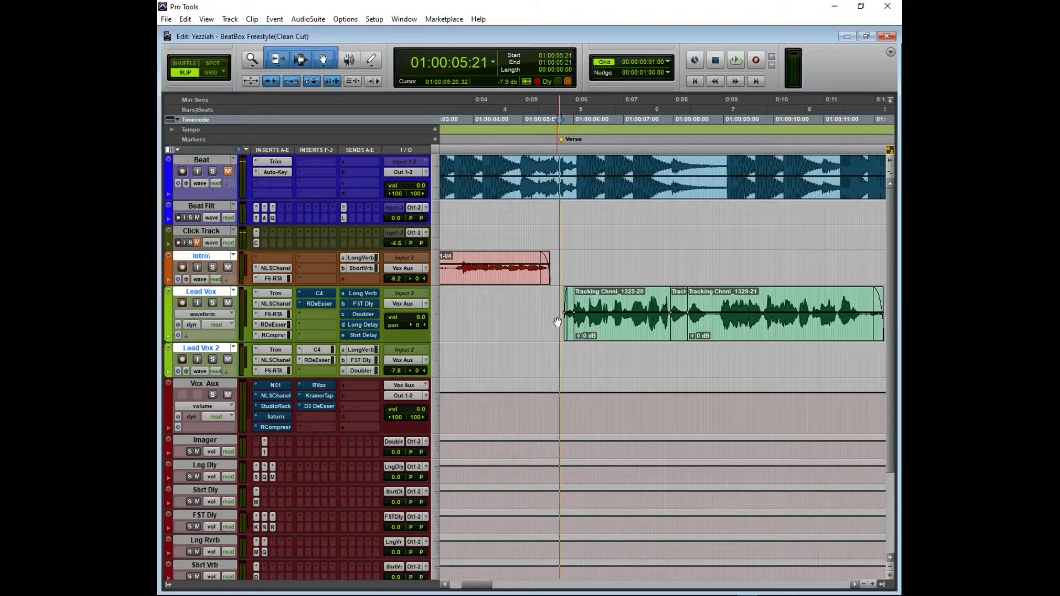
# - Re-enable the Lead Vox track's C4 multiband processor and audition the vocal from 01:00:05:21
pyautogui.click(322, 294)
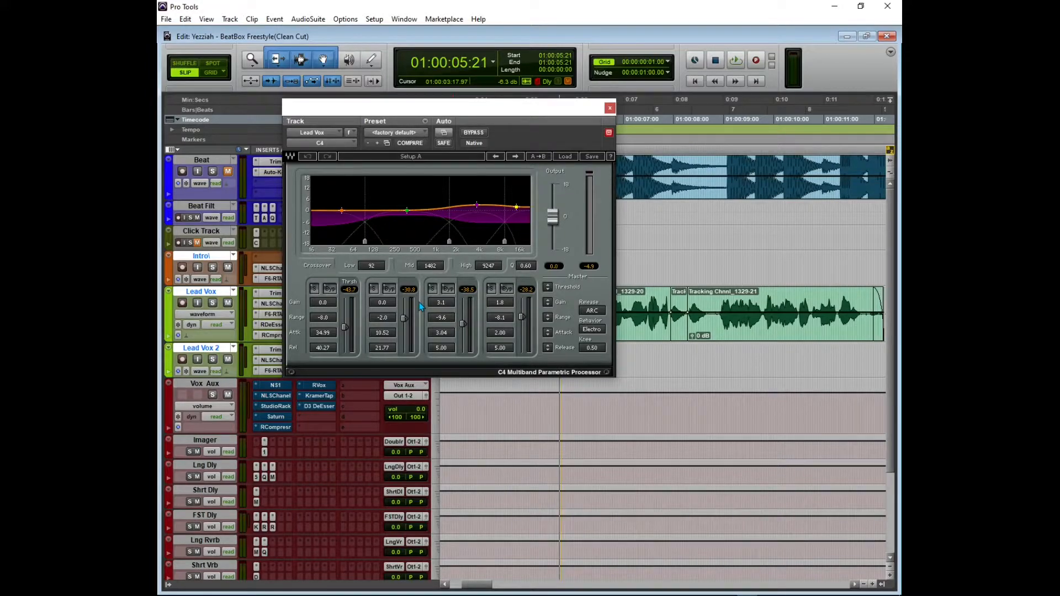
pyautogui.click(609, 108)
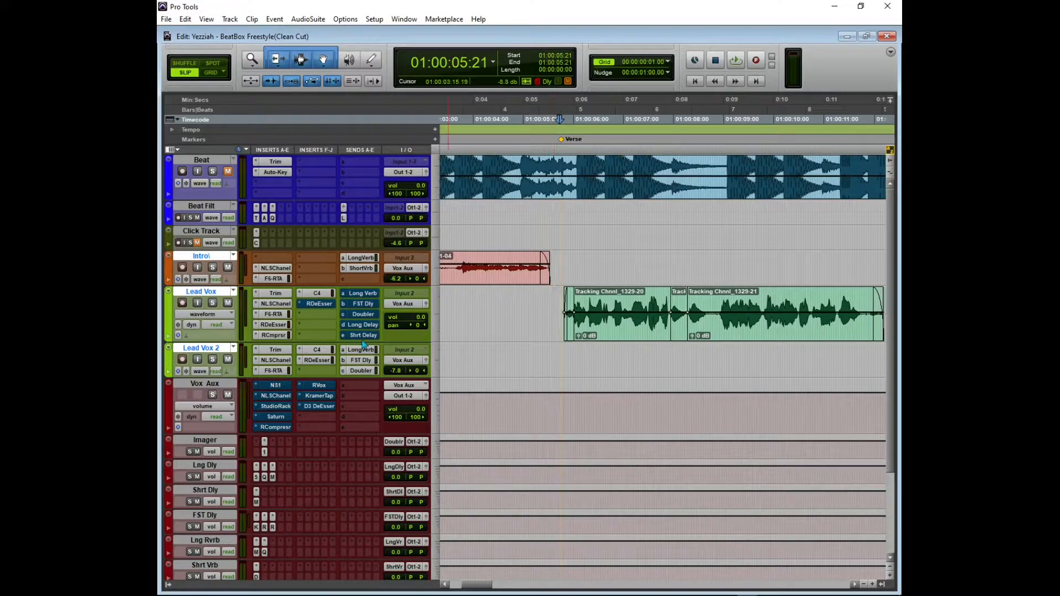
pyautogui.press('space')
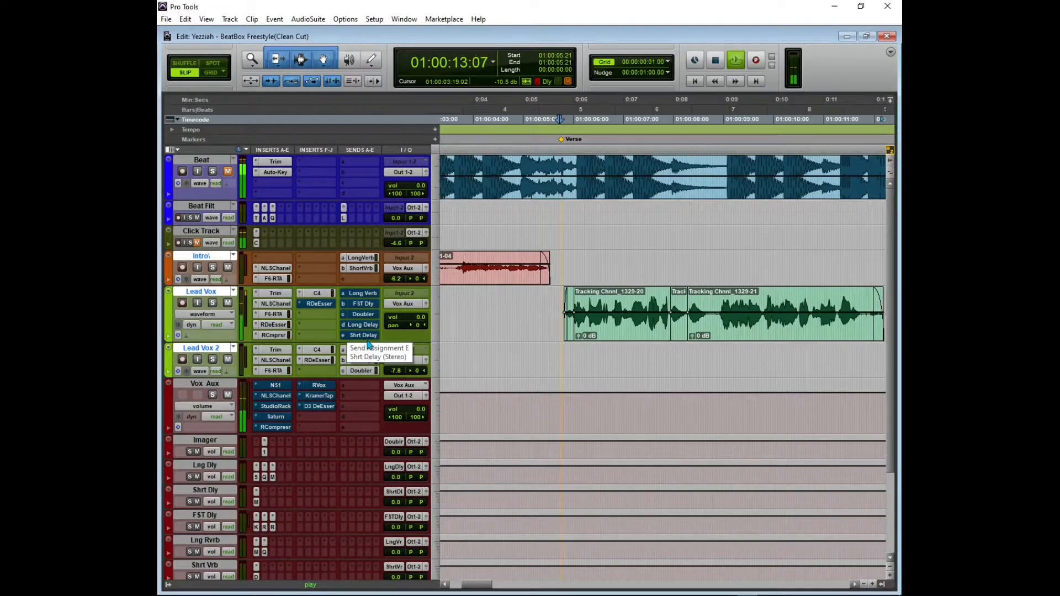
pyautogui.press('space')
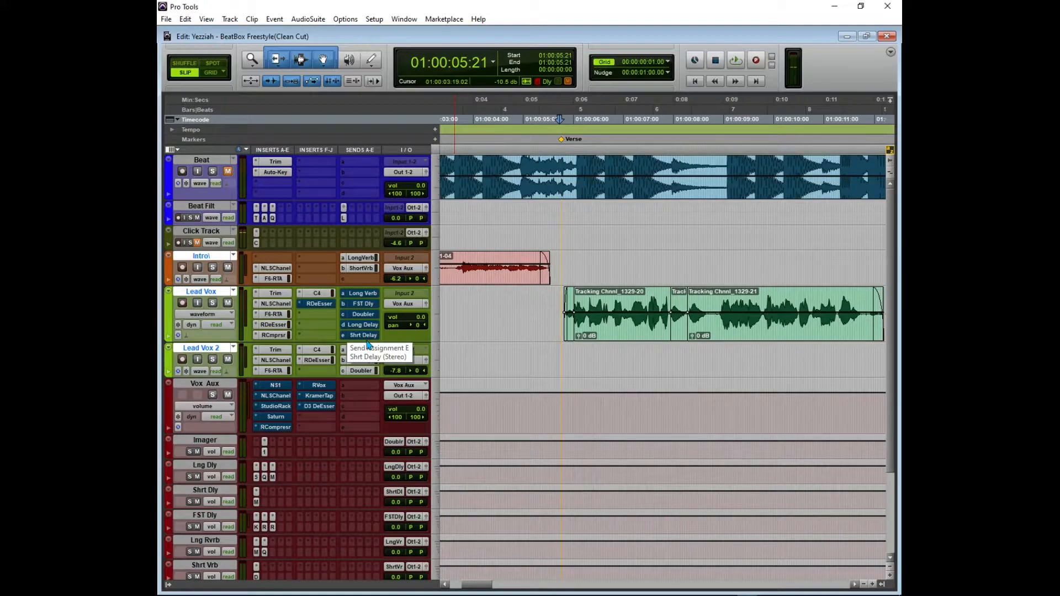
# - Open the Lead Vox track's second RDeEsser and compare its band-pass and high-pass filter types, ending on high-pass
pyautogui.click(318, 303)
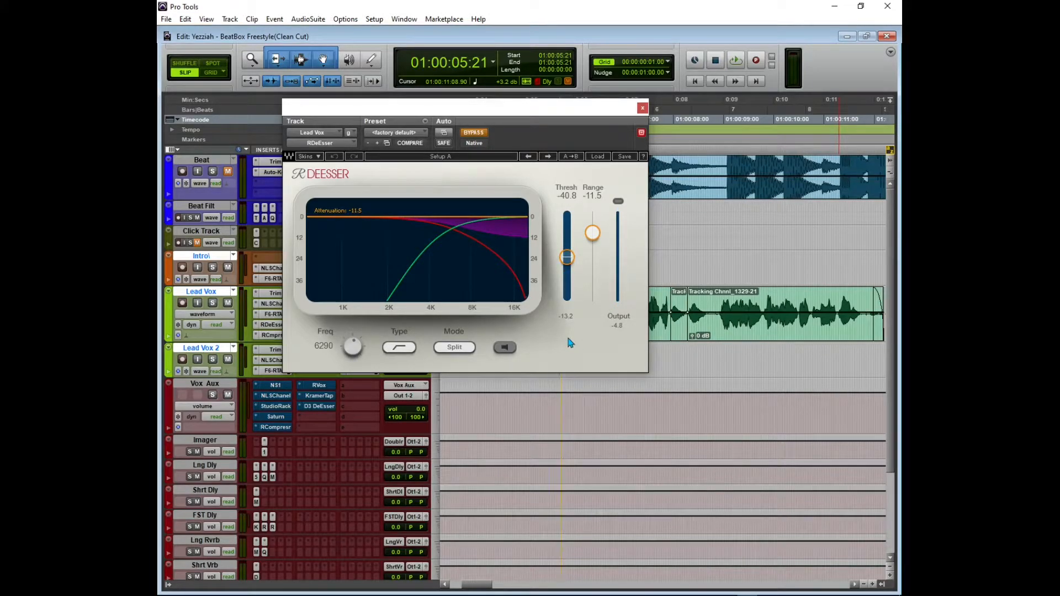
pyautogui.moveTo(553, 108); pyautogui.dragTo(593, 116)
pyautogui.click(367, 353)
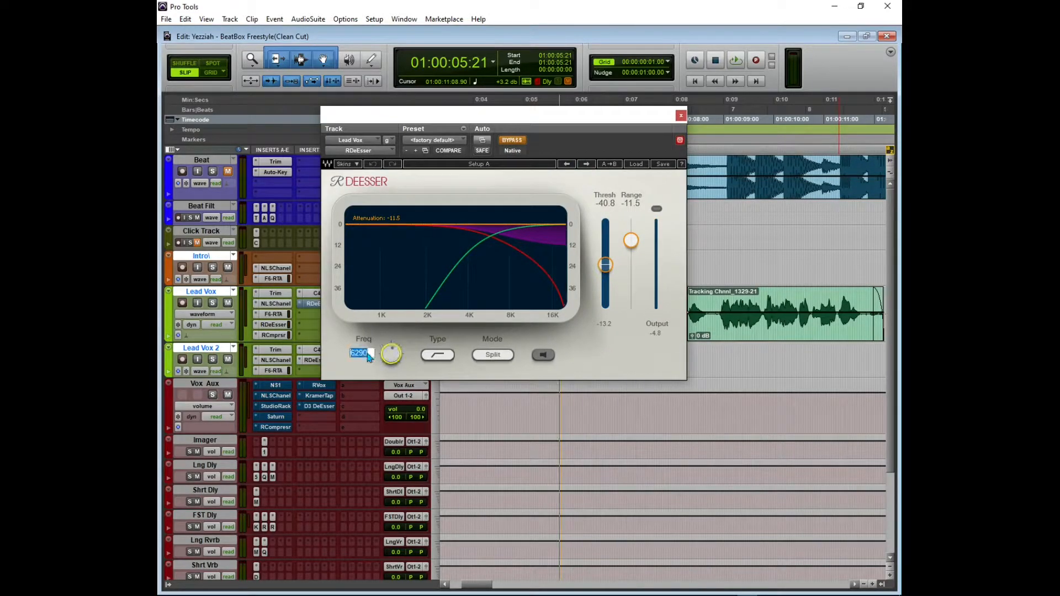
pyautogui.click(440, 356)
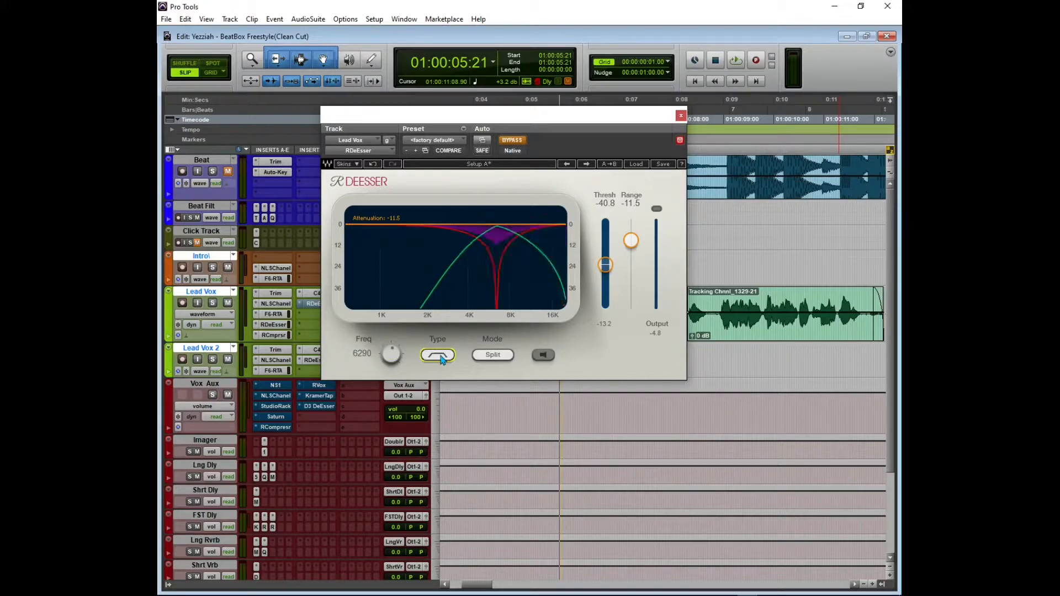
pyautogui.click(440, 356)
pyautogui.click(439, 356)
pyautogui.click(440, 356)
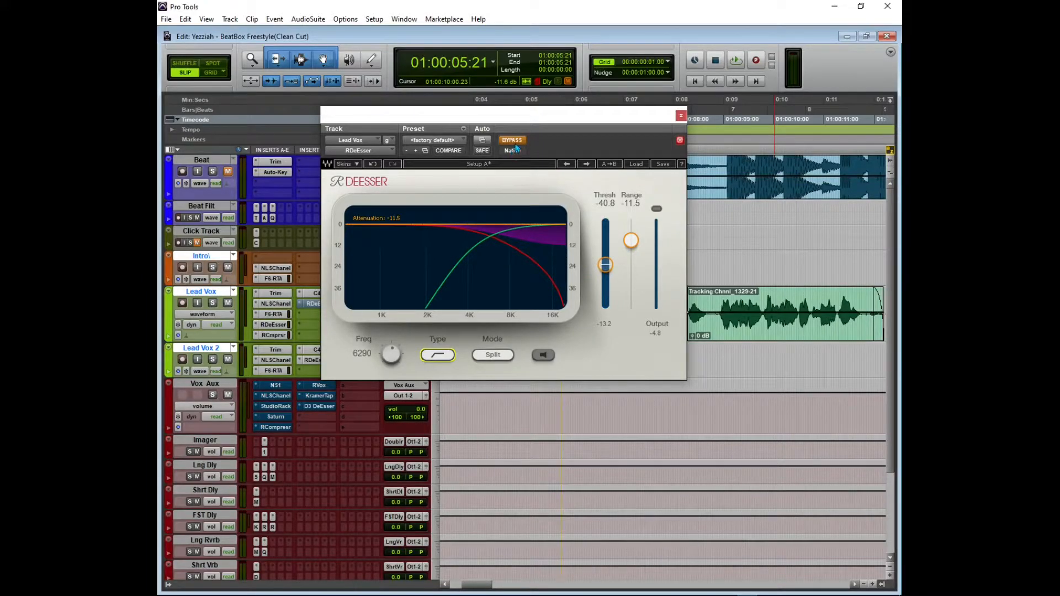
# - Audition the Lead Vox from 01:00:05:21 with the second RDeEsser bypassed, and re-enable the plug-in during playback
pyautogui.press('space')
pyautogui.moveTo(519, 156); pyautogui.dragTo(510, 387)
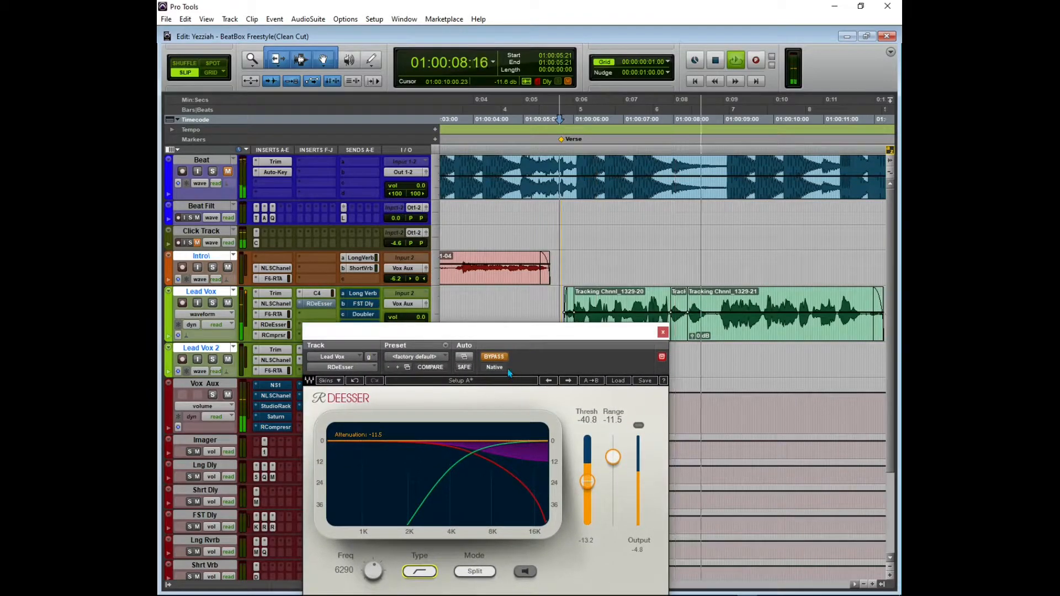
pyautogui.press('space')
pyautogui.press('space')
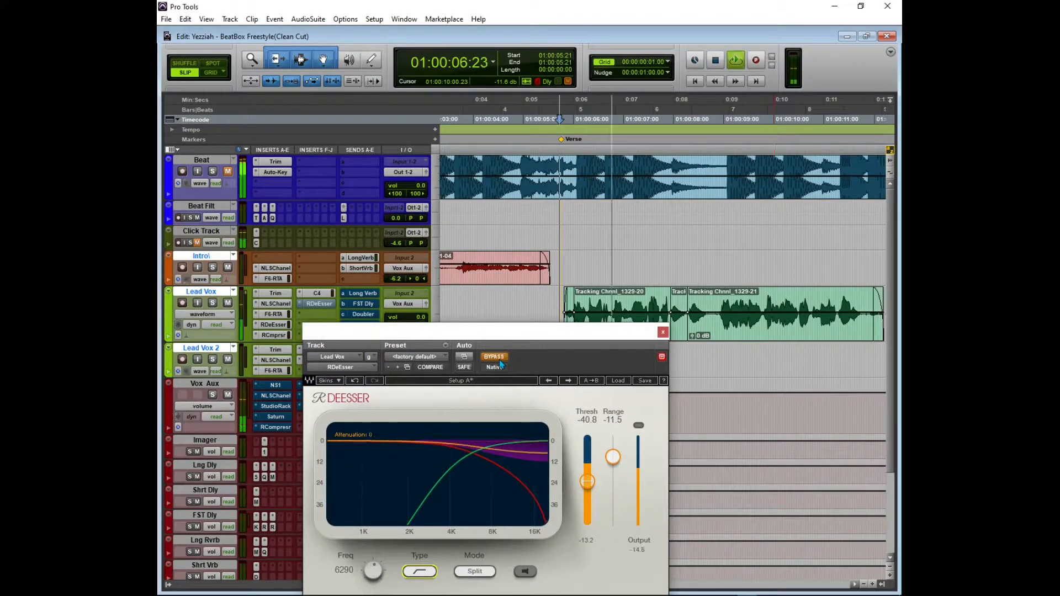
pyautogui.click(496, 358)
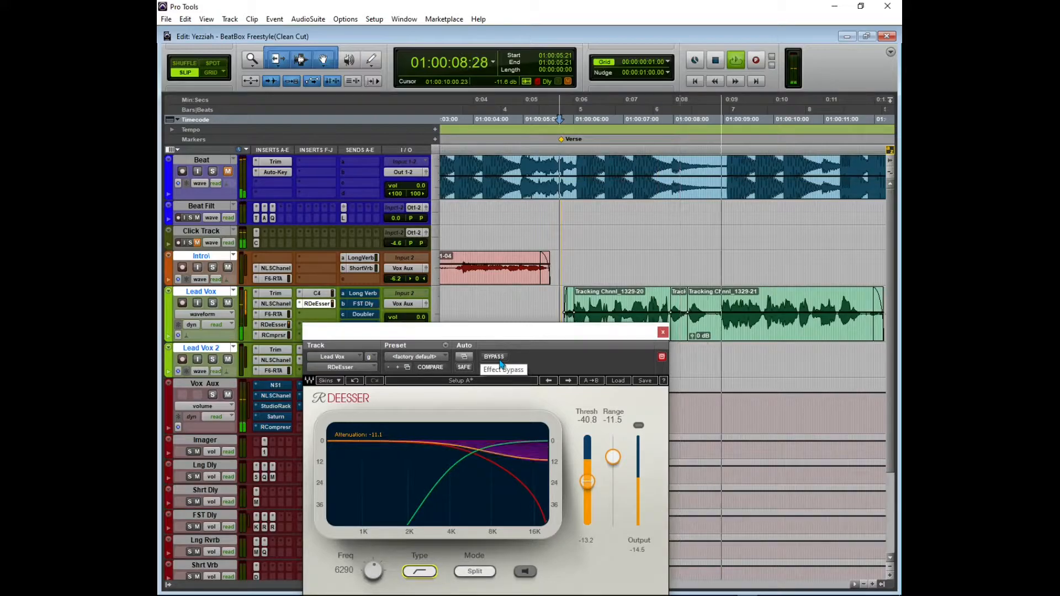
pyautogui.press('space')
# - Bring the Vox Aux track's NS1 noise suppressor fully into view and re-enable it
pyautogui.moveTo(665, 335); pyautogui.dragTo(650, 243)
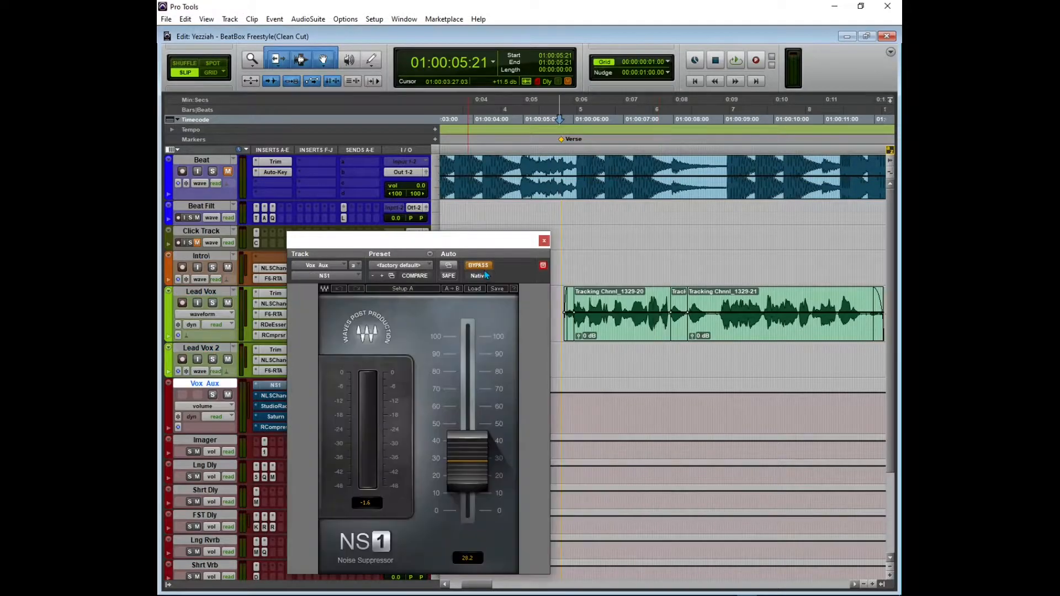
pyautogui.moveTo(503, 241); pyautogui.dragTo(498, 191)
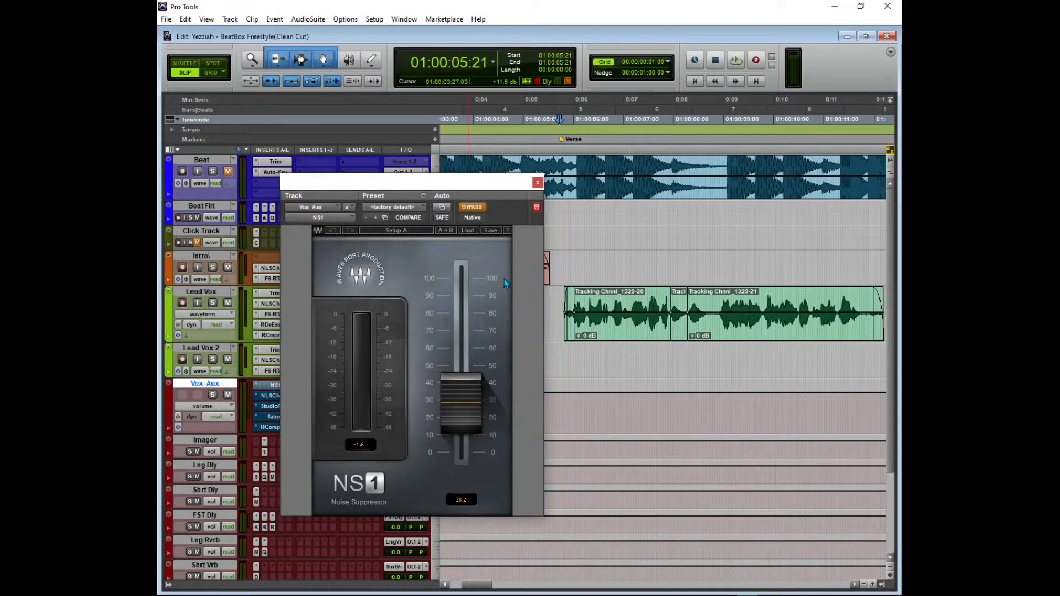
pyautogui.click(473, 207)
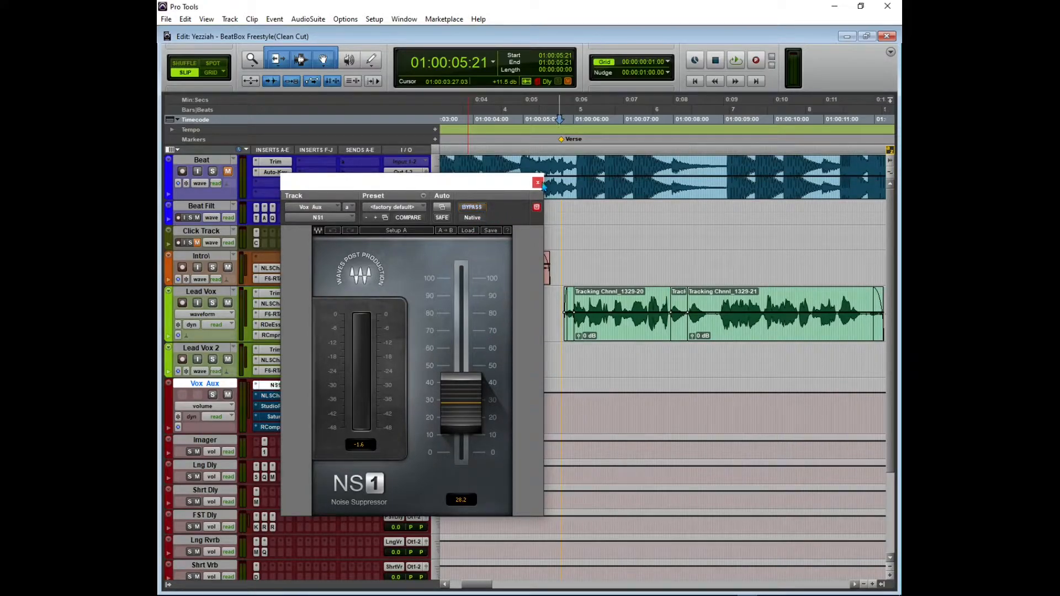
# - Open the Vox Aux track's NLS Channel and compare its Spike and Mike console models, ending on Mike
pyautogui.click(270, 396)
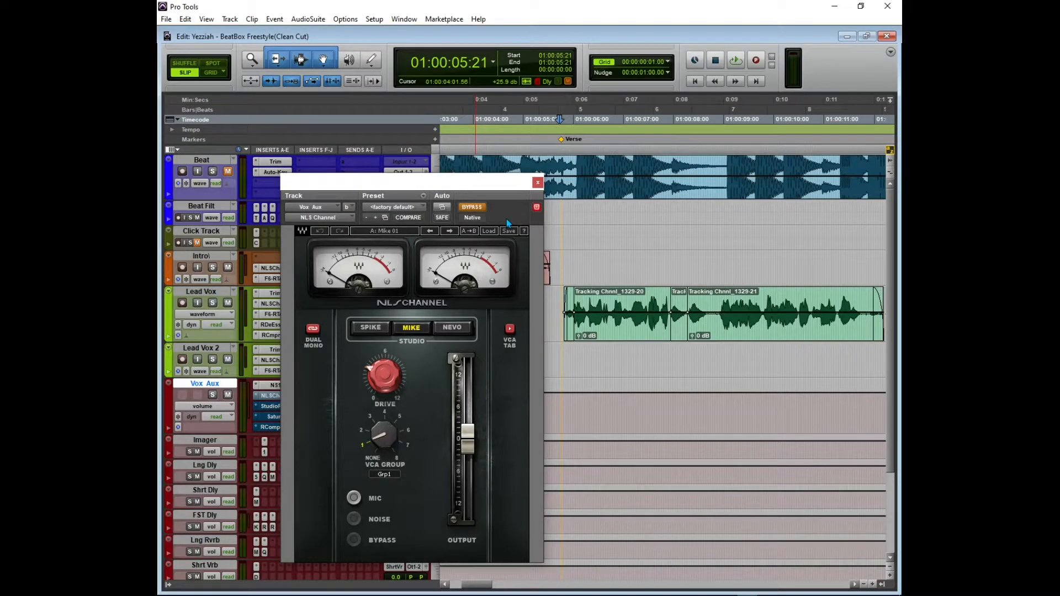
pyautogui.click(375, 329)
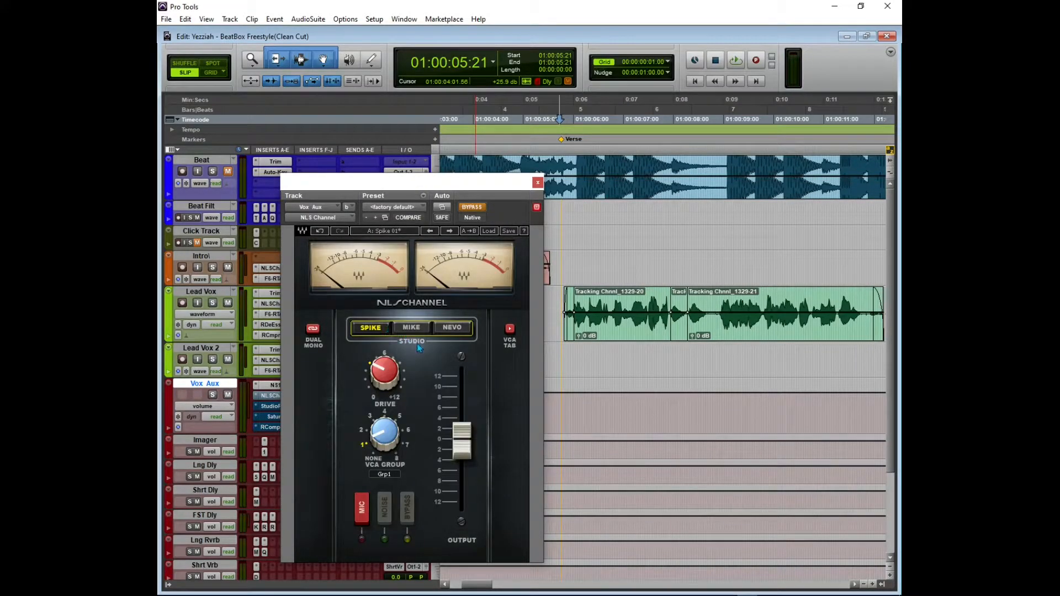
pyautogui.click(413, 331)
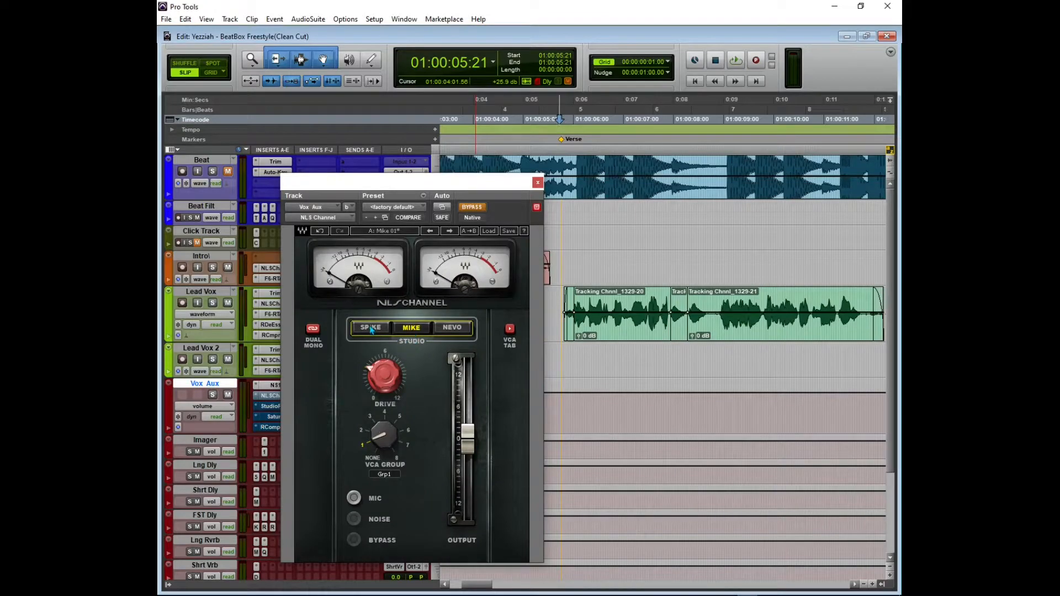
pyautogui.moveTo(402, 369)
# - Audition the vocal from 01:00:05:21 with the Vox Aux NLS Channel bypassed, re-enable it during playback, and close the plug-in
pyautogui.click(478, 207)
pyautogui.click(476, 209)
pyautogui.press('space')
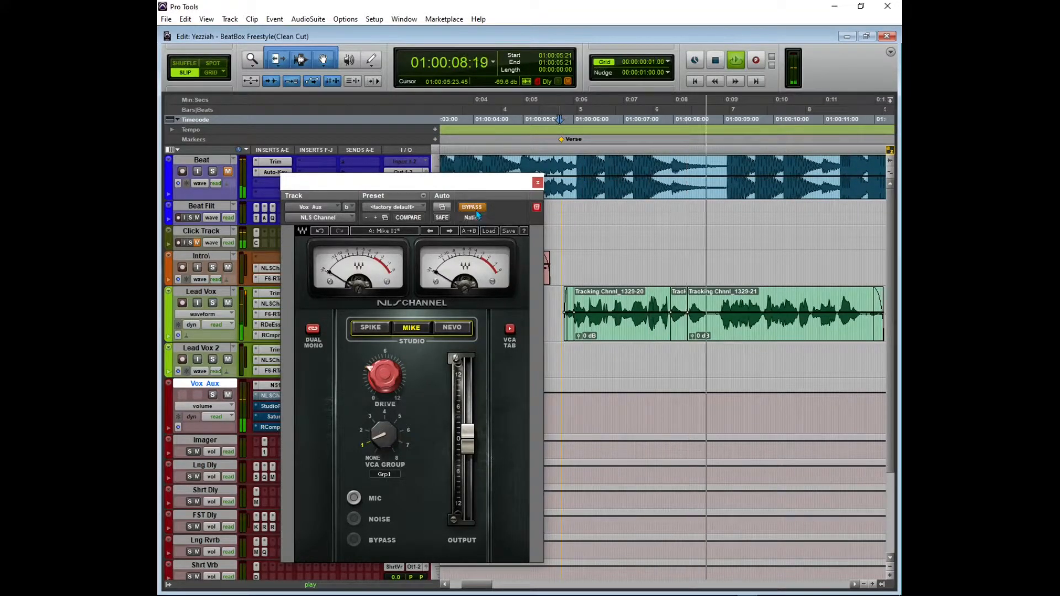
pyautogui.click(476, 210)
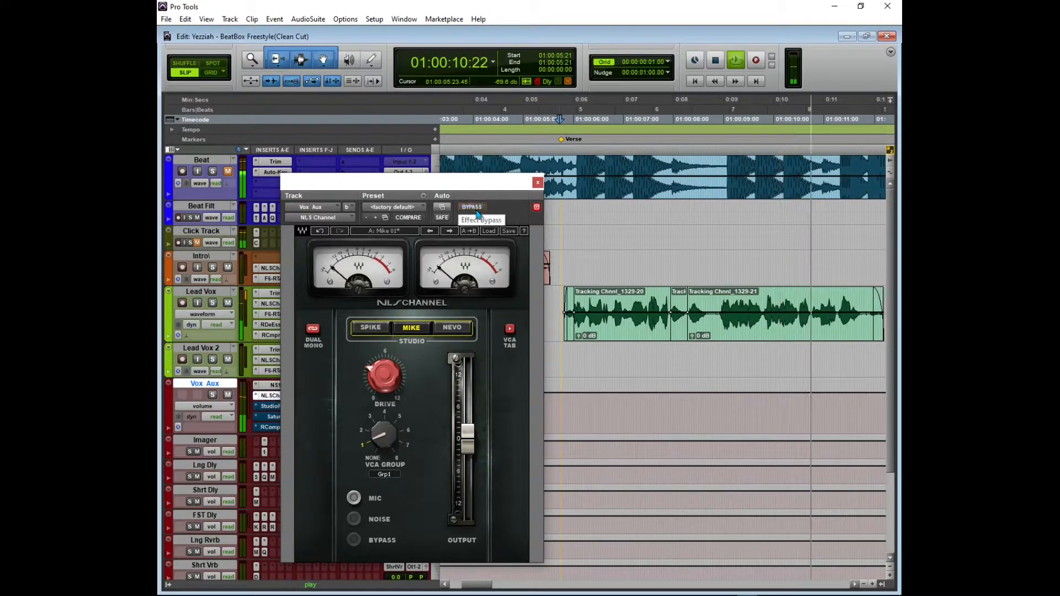
pyautogui.press('space')
pyautogui.click(538, 183)
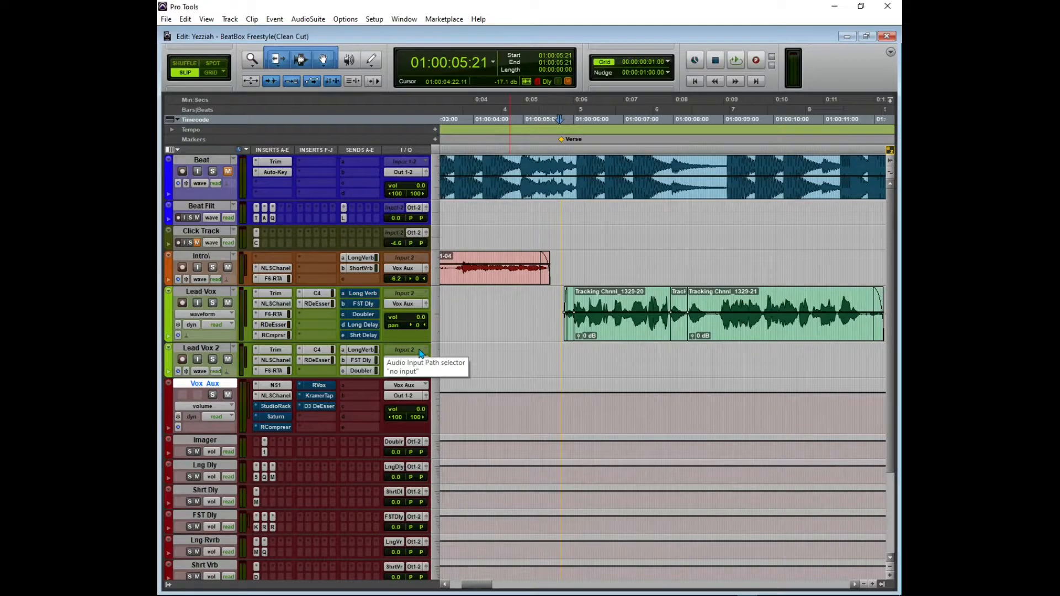
# - Open the Vox Aux track's StudioRack and examine the settings of its C1 gate and VEQ4 equalizer
pyautogui.click(282, 407)
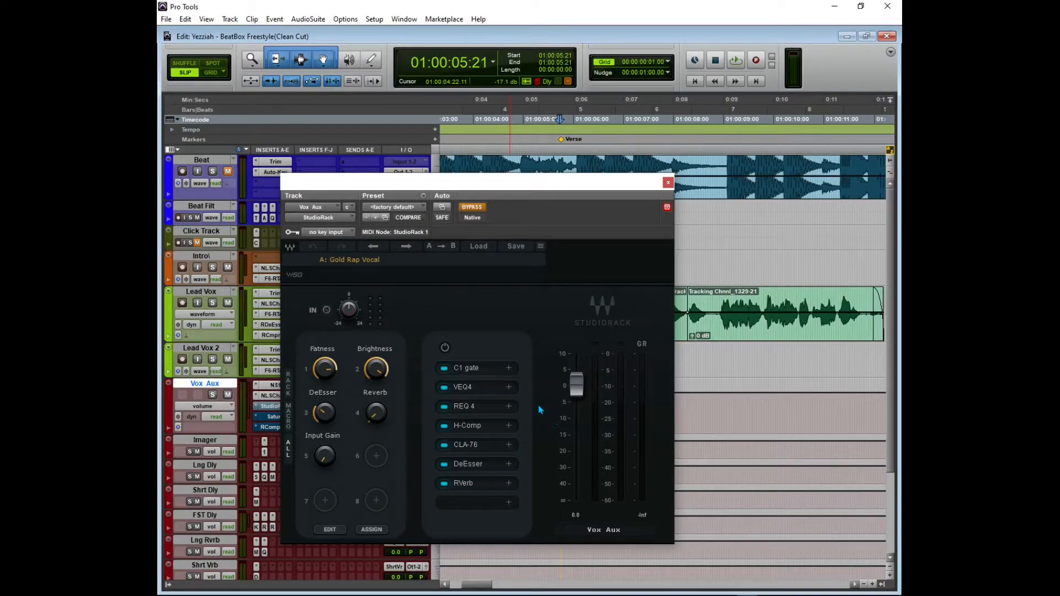
pyautogui.click(483, 366)
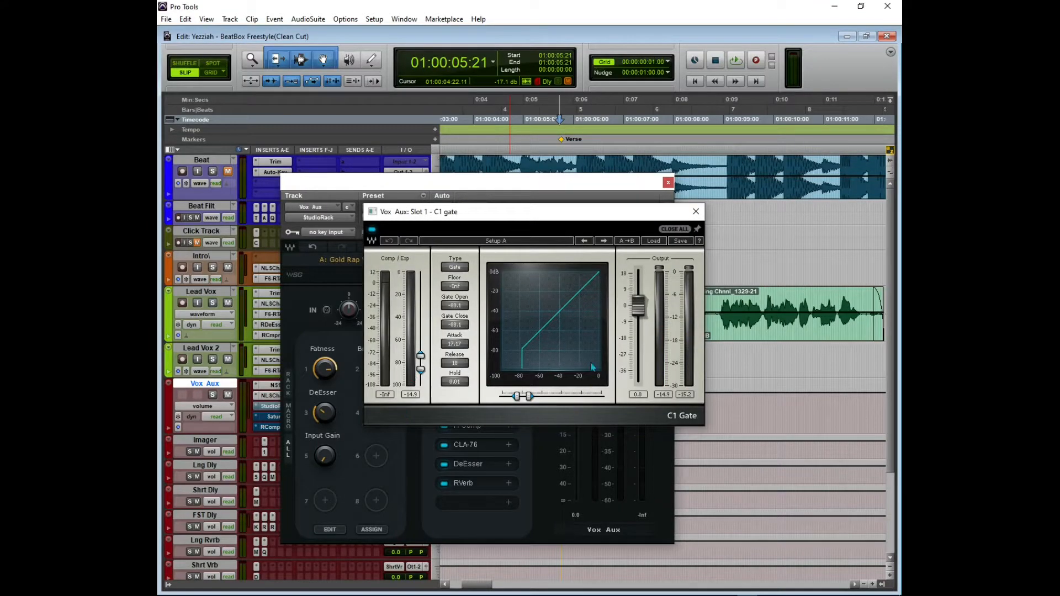
pyautogui.click(696, 211)
pyautogui.click(466, 388)
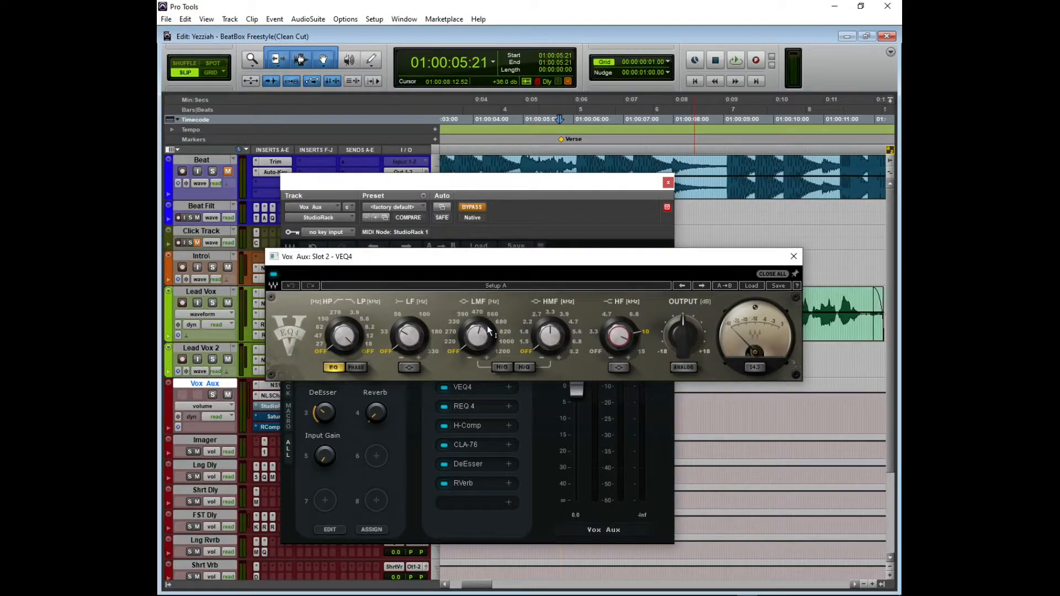
pyautogui.click(794, 257)
# - Examine bands 2 and 5 of the REQ 4 equalizer inside the Vox Aux StudioRack
pyautogui.click(466, 407)
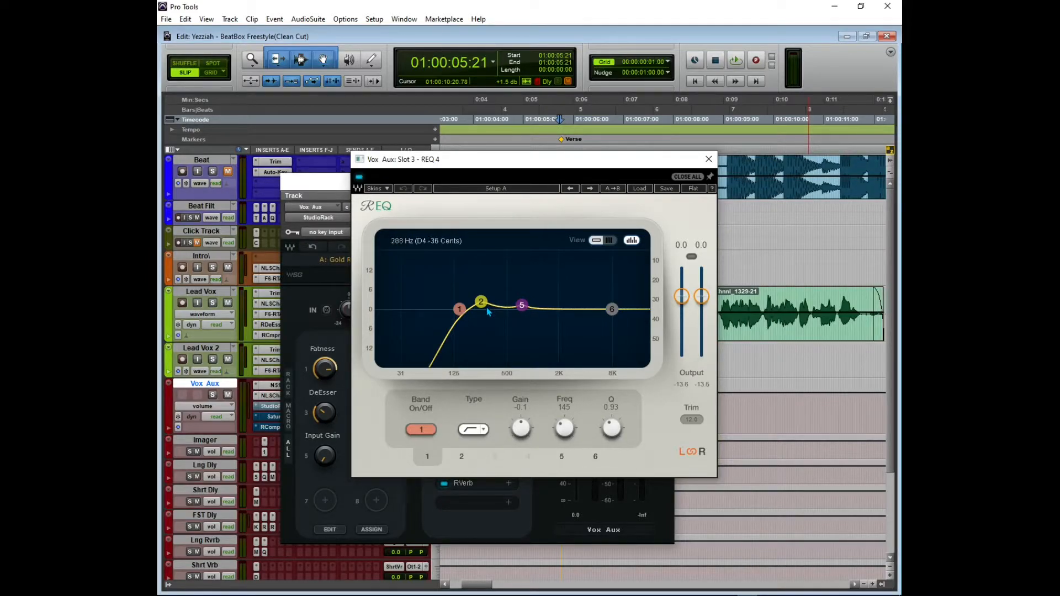
pyautogui.moveTo(330, 188); pyautogui.dragTo(462, 425)
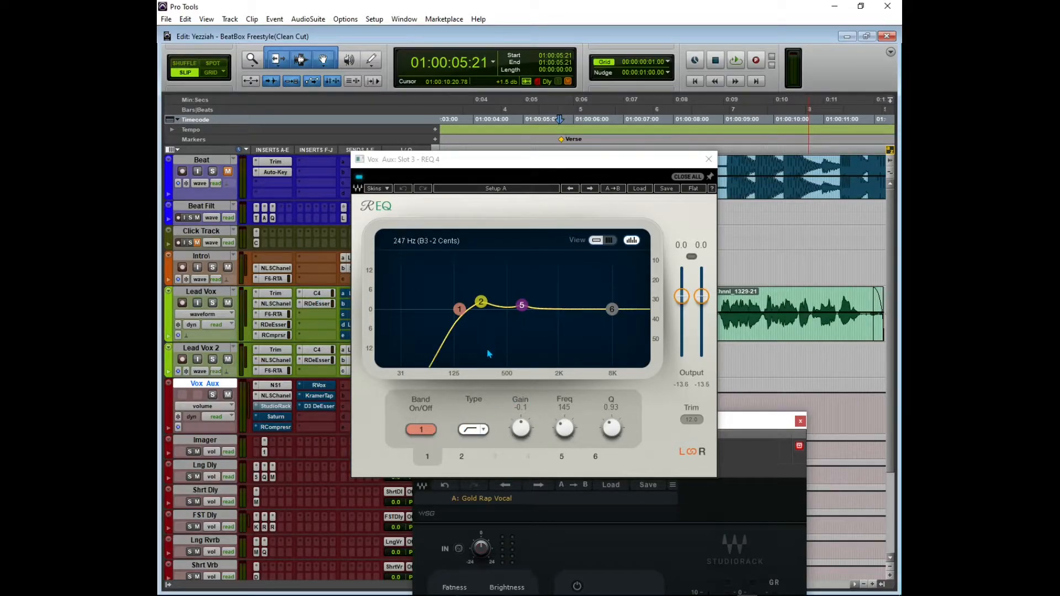
pyautogui.click(480, 303)
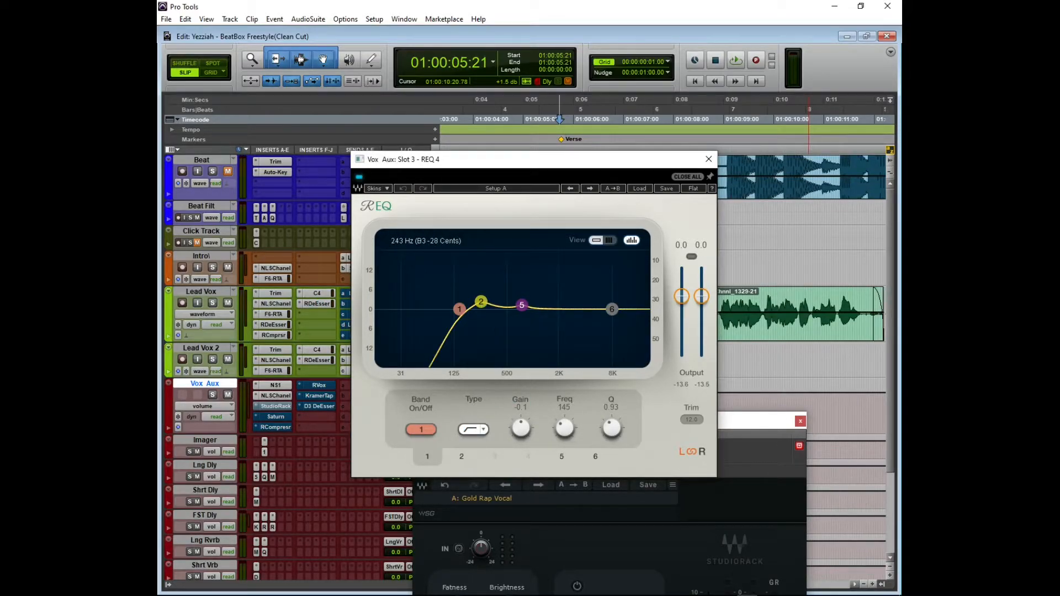
pyautogui.click(481, 303)
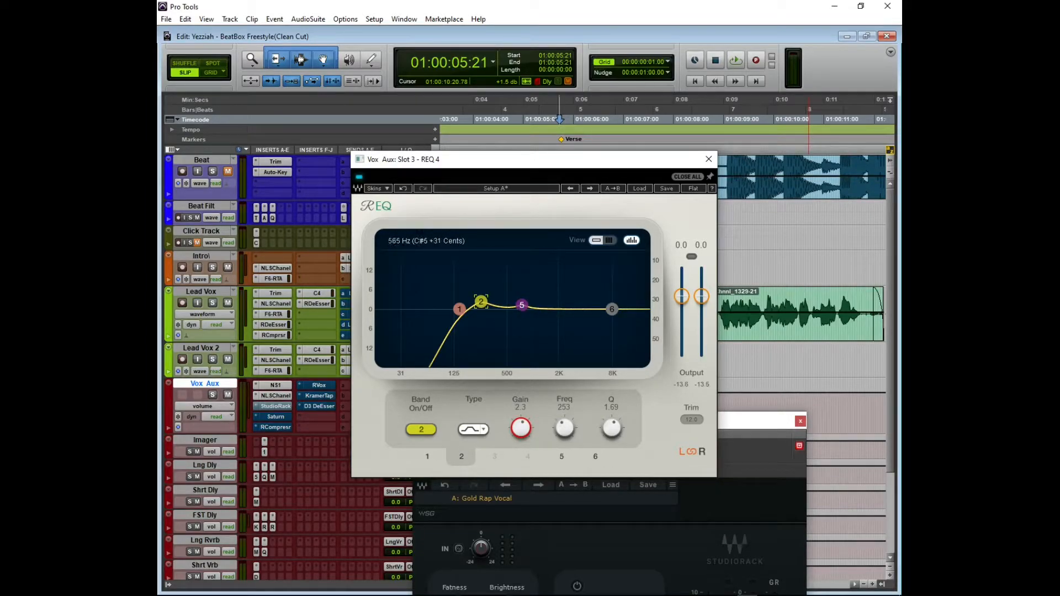
pyautogui.click(521, 305)
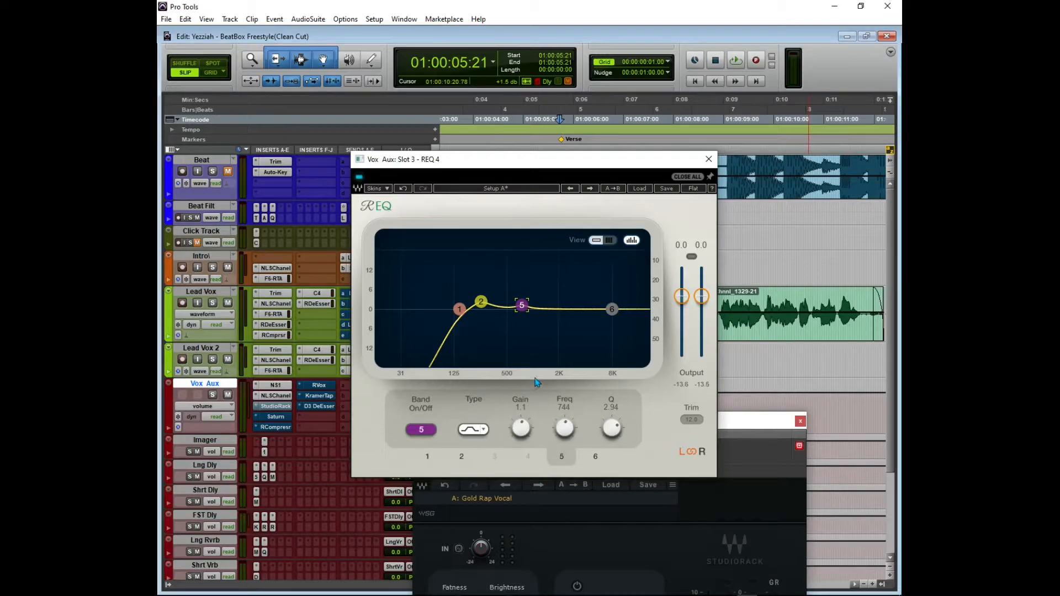
pyautogui.click(708, 159)
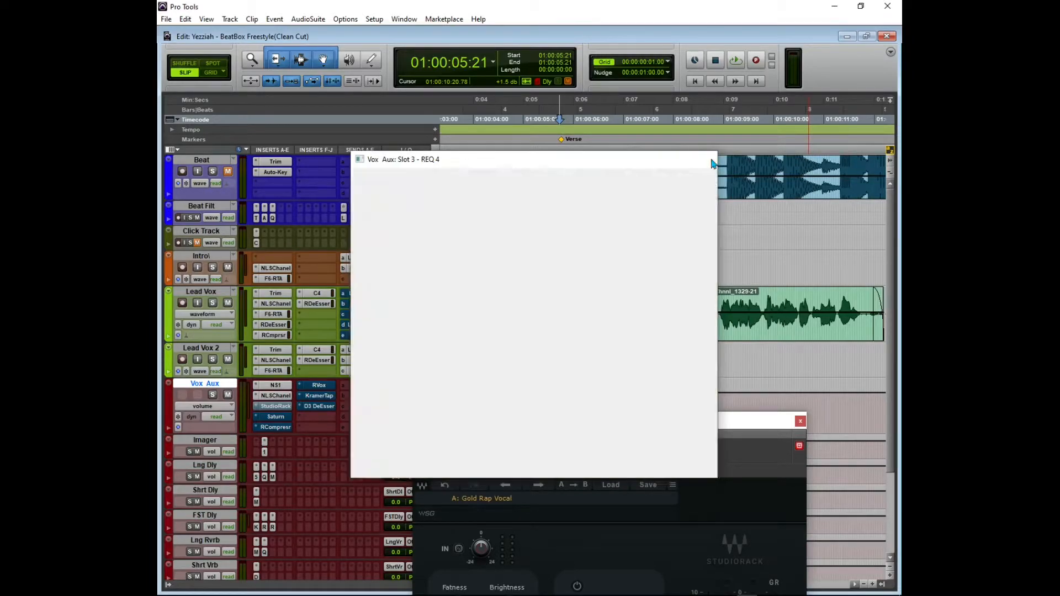
# - Examine StudioRack's H-Comp, and compare the CLA-76's Bluey and Blacky revisions, ending on Blacky
pyautogui.moveTo(638, 427); pyautogui.dragTo(565, 228)
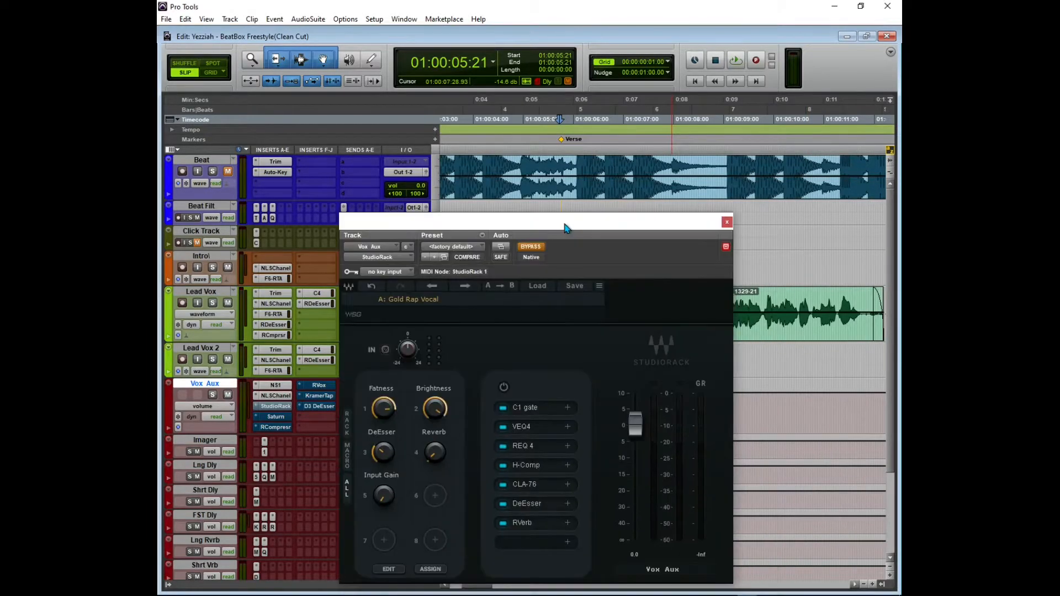
pyautogui.click(527, 464)
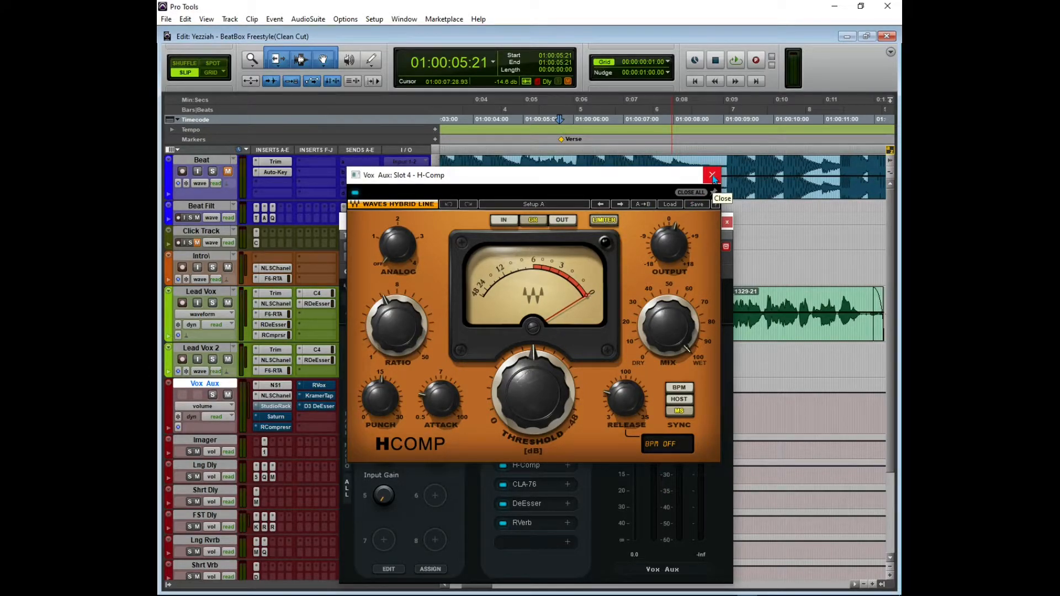
pyautogui.click(497, 404)
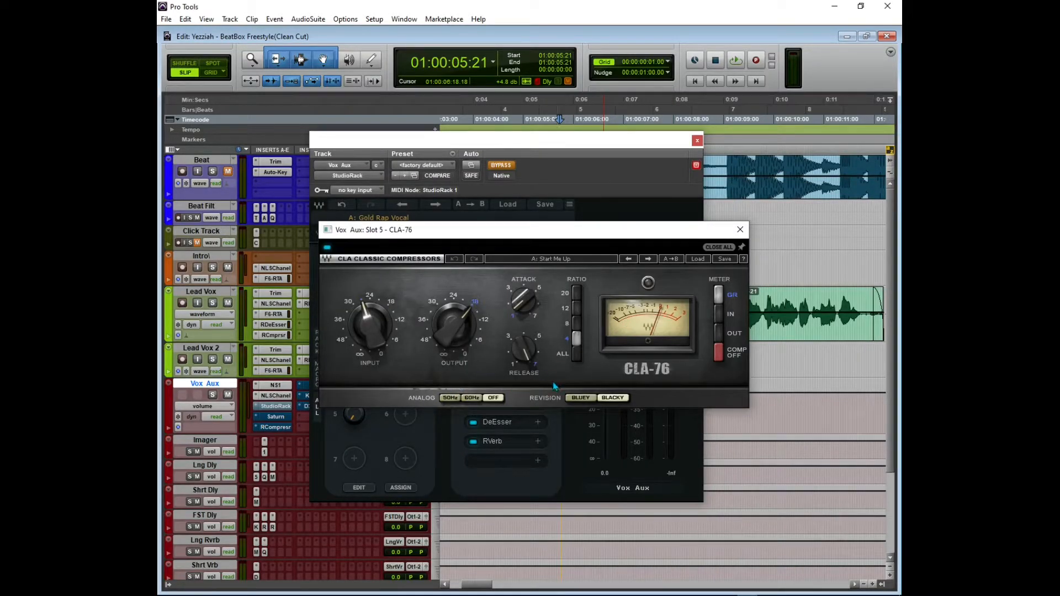
pyautogui.click(582, 399)
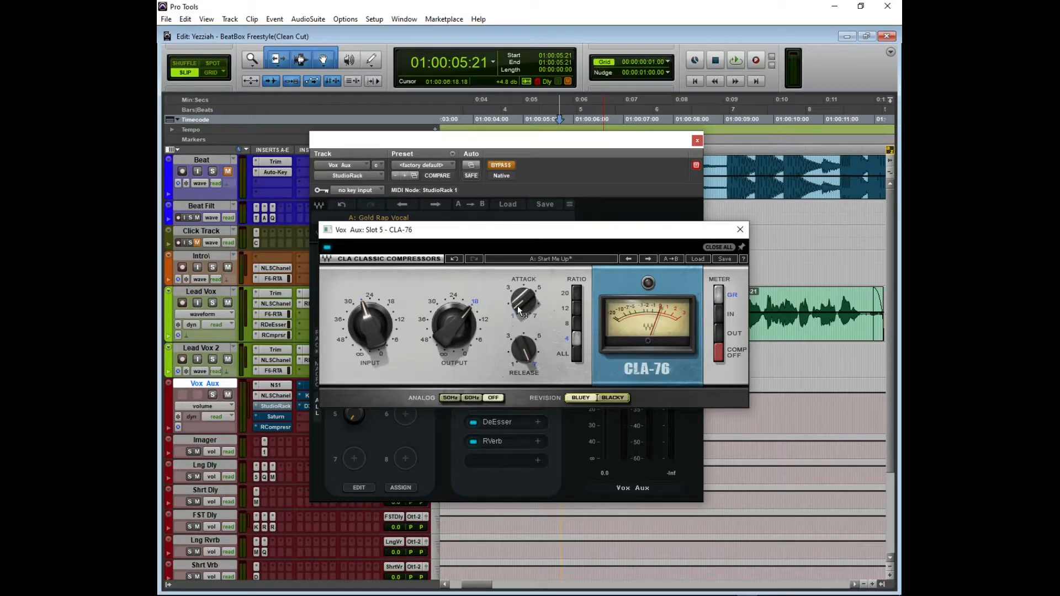
pyautogui.moveTo(520, 311)
pyautogui.click(610, 402)
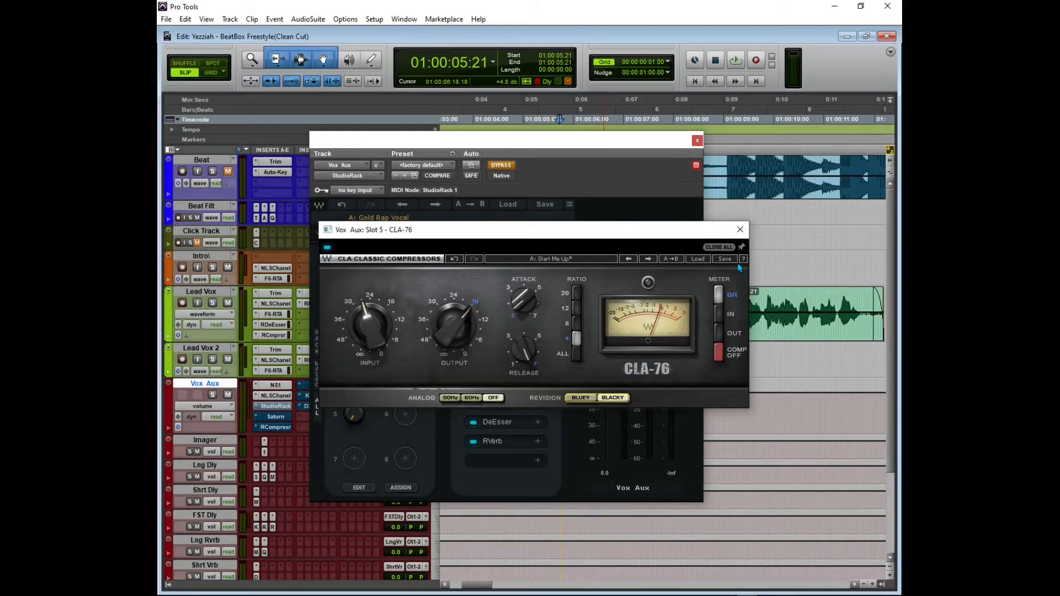
pyautogui.click(740, 229)
# - Examine StudioRack's DeEsser, including the BandPass and HighPass choices for its side-chain filter
pyautogui.click(491, 423)
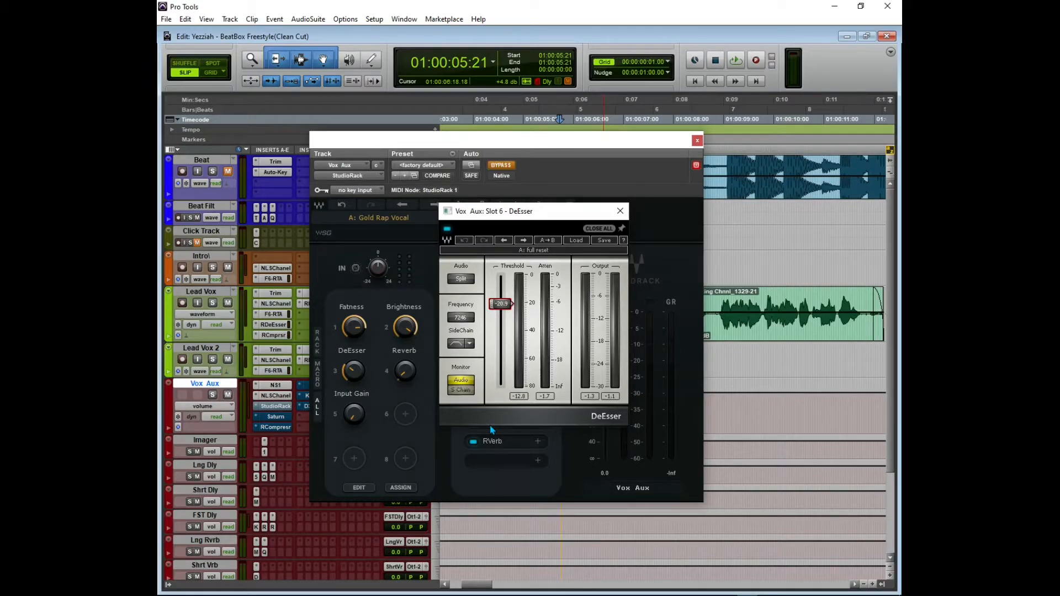
pyautogui.click(470, 344)
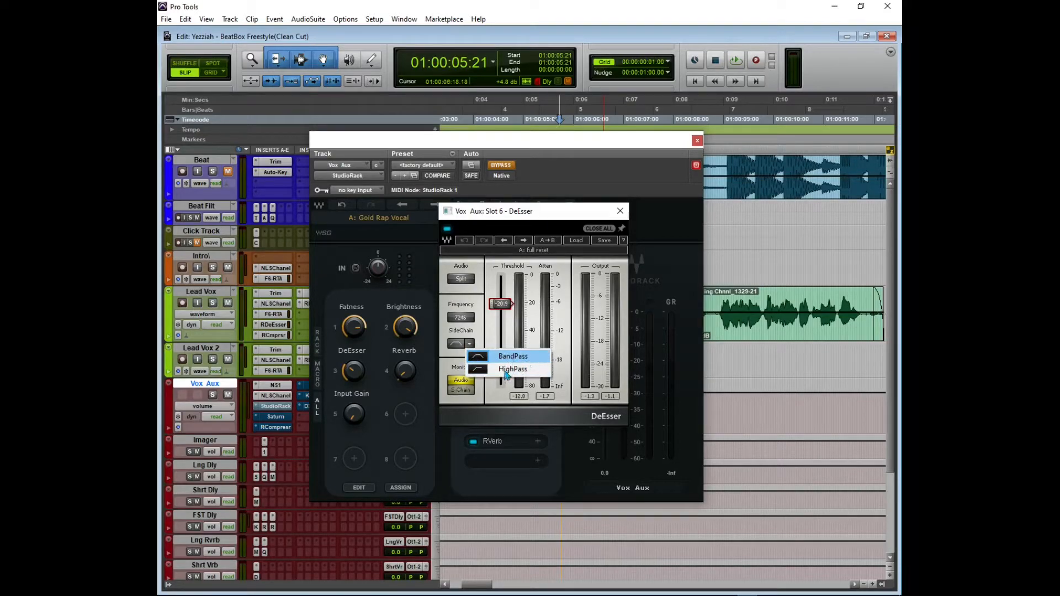
pyautogui.click(478, 343)
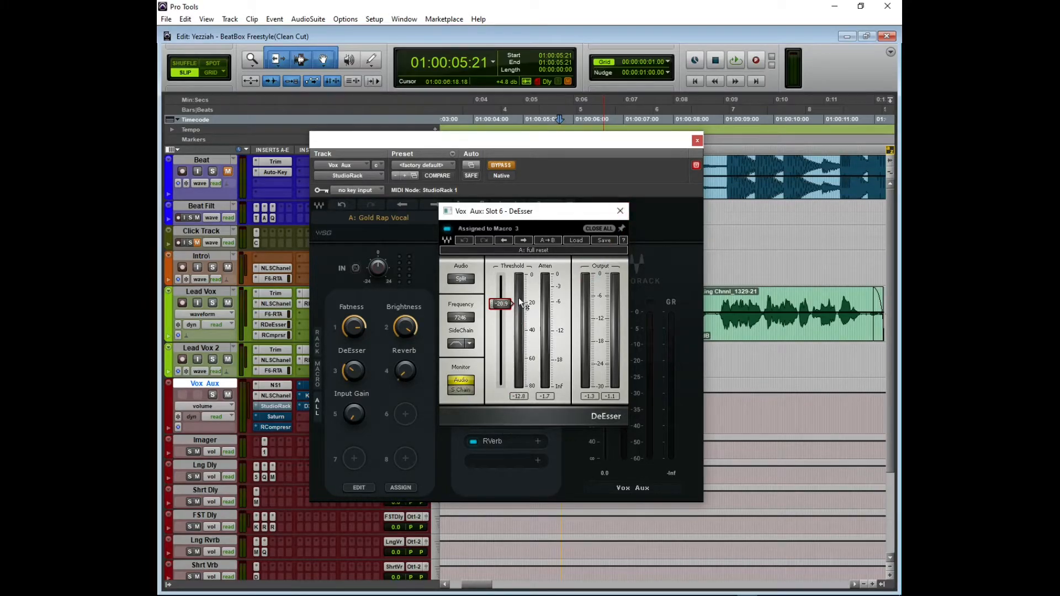
pyautogui.click(620, 210)
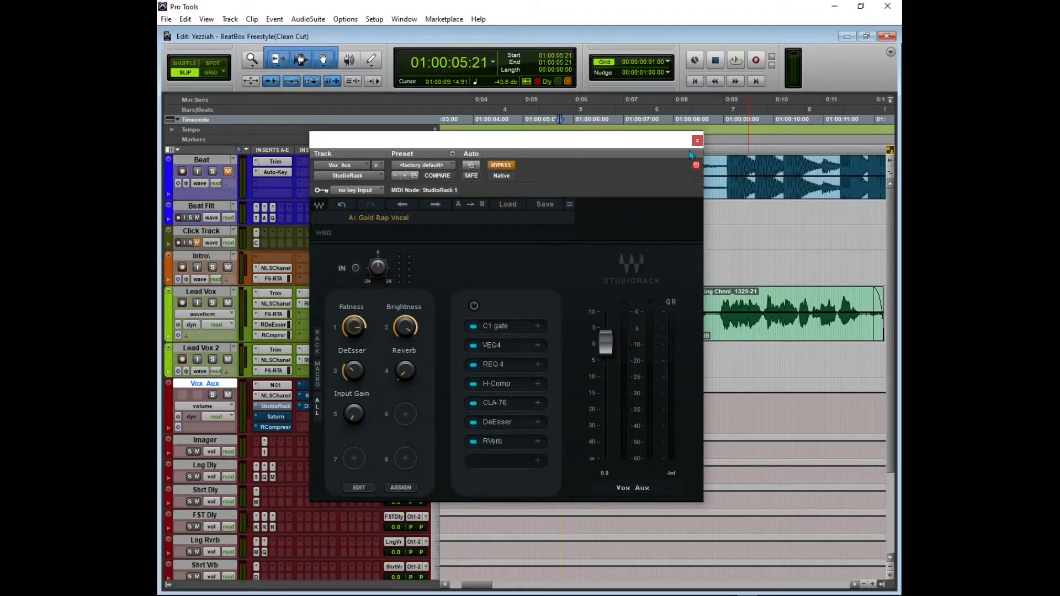
# - Audition the vocal from 01:00:05:21 with the Vox Aux StudioRack bypassed, and re-enable the plug-in during playback
pyautogui.moveTo(567, 147)
pyautogui.mouseDown()
pyautogui.moveTo(587, 181)
pyautogui.moveTo(590, 242)
pyautogui.moveTo(578, 249)
pyautogui.mouseUp()
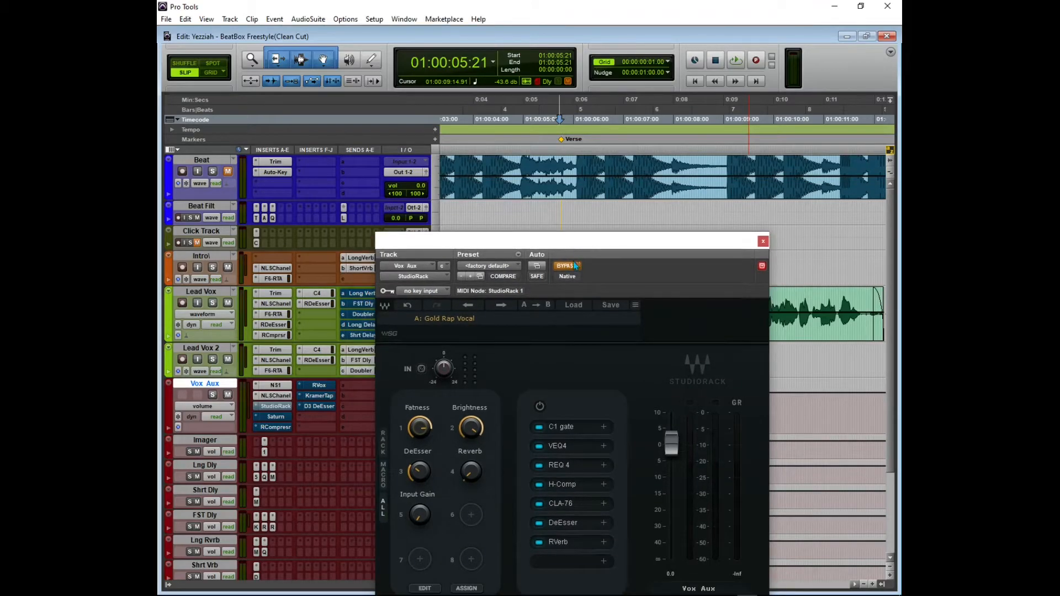
pyautogui.press('space')
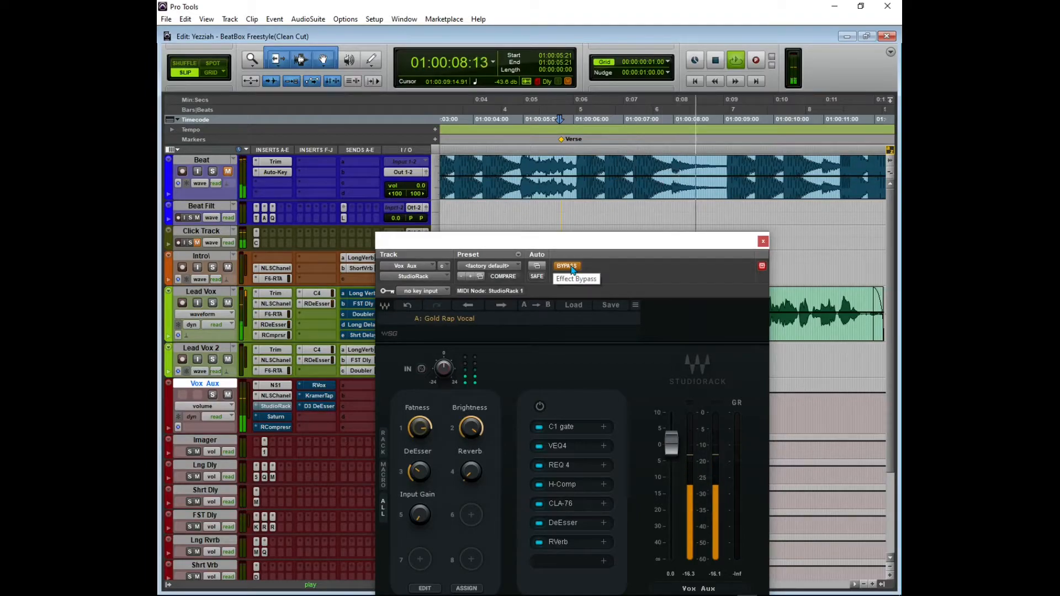
pyautogui.press('space')
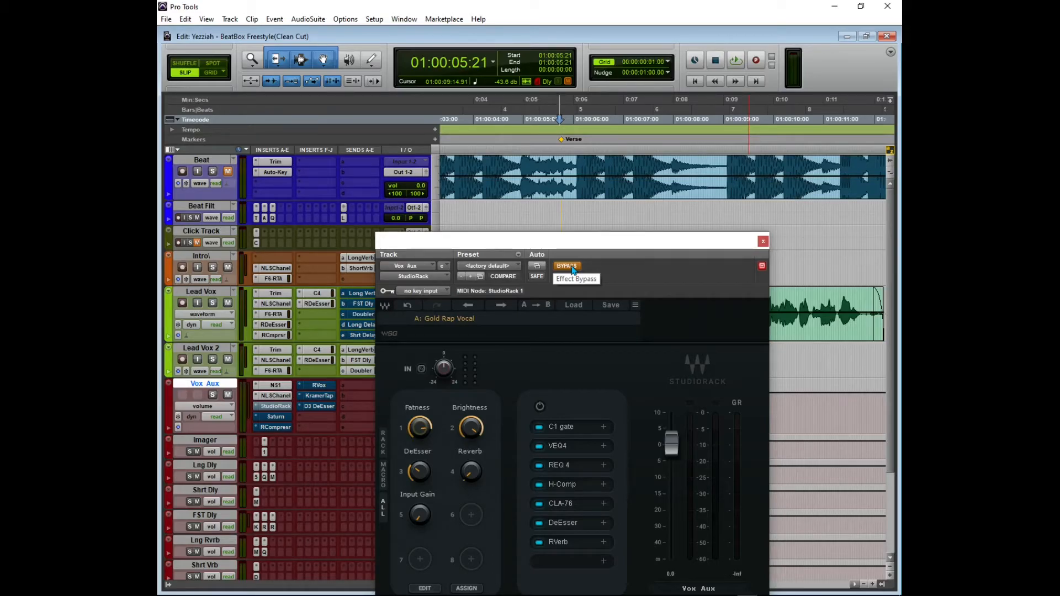
pyautogui.press('space')
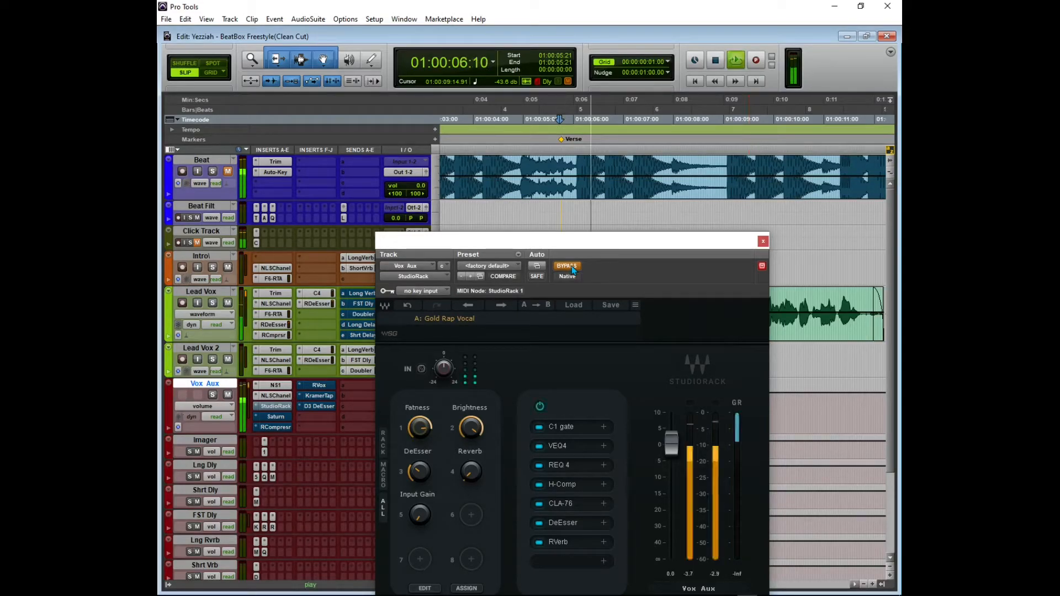
pyautogui.click(567, 266)
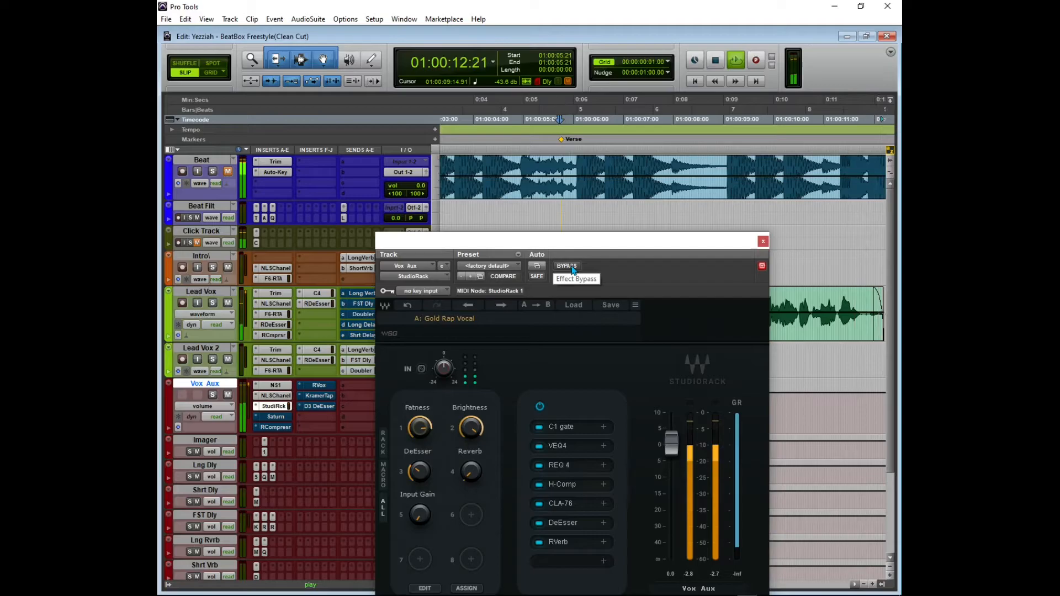
# - Lower StudioRack's Fatness macro slightly during playback, stop playback, and close the plug-in
pyautogui.moveTo(421, 432)
pyautogui.mouseDown()
pyautogui.moveTo(421, 457)
pyautogui.moveTo(420, 430)
pyautogui.mouseUp()
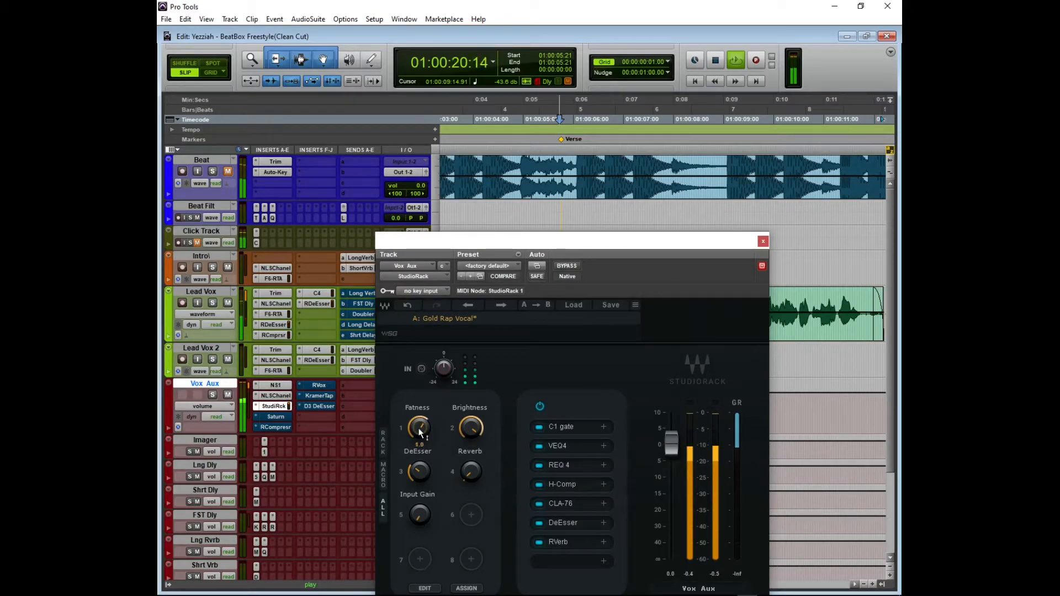
pyautogui.press('space')
pyautogui.moveTo(674, 243); pyautogui.dragTo(663, 206)
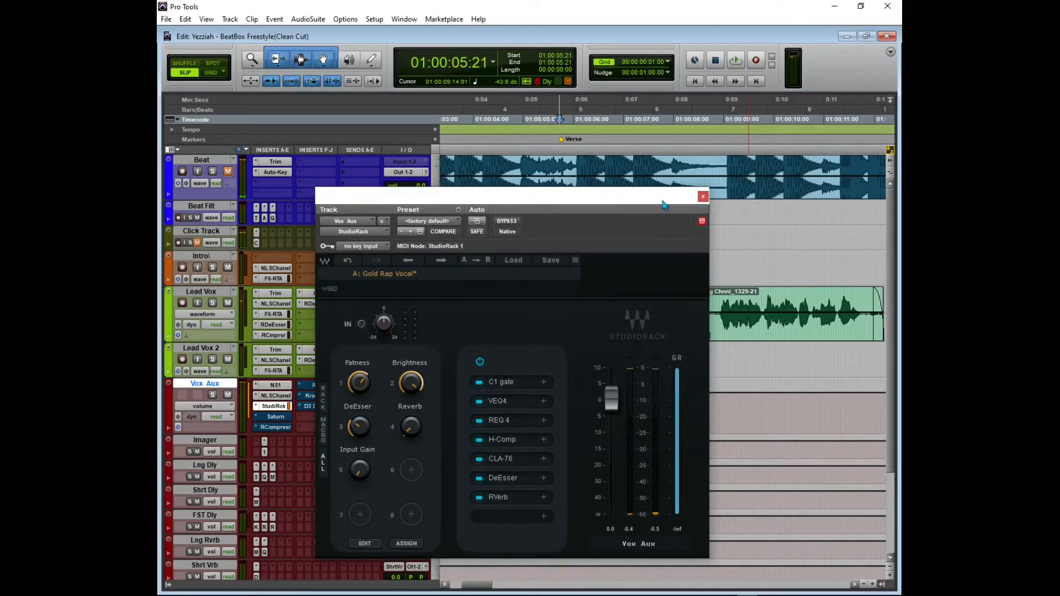
pyautogui.click(703, 196)
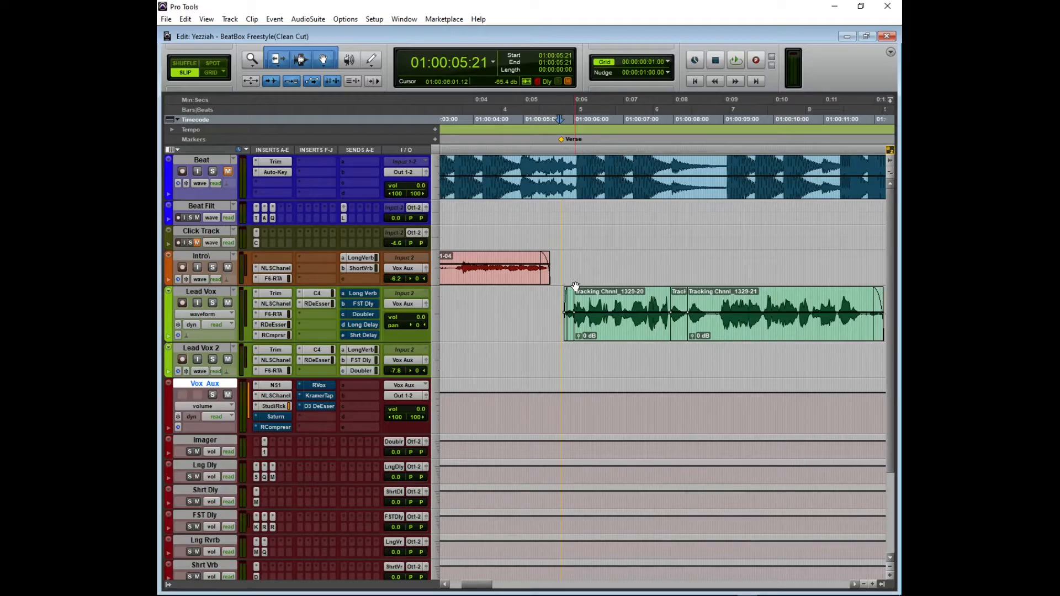
# - Examine FabFilter Saturn on Vox Aux: band 1's Drive, its saturation styles while keeping Warm Tape, and the band levels
pyautogui.click(276, 417)
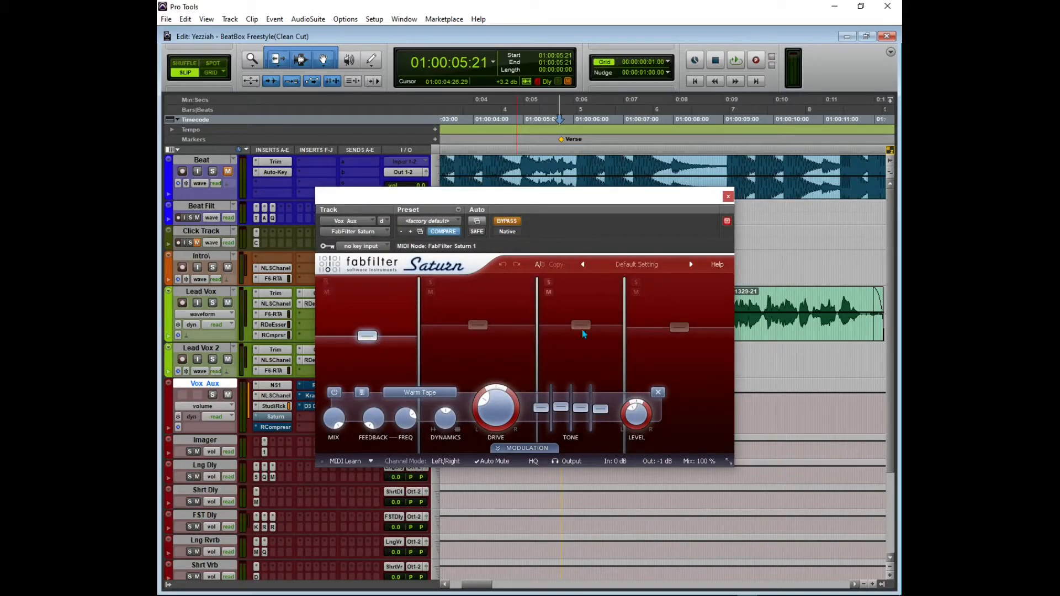
pyautogui.moveTo(560, 413)
pyautogui.moveTo(464, 402)
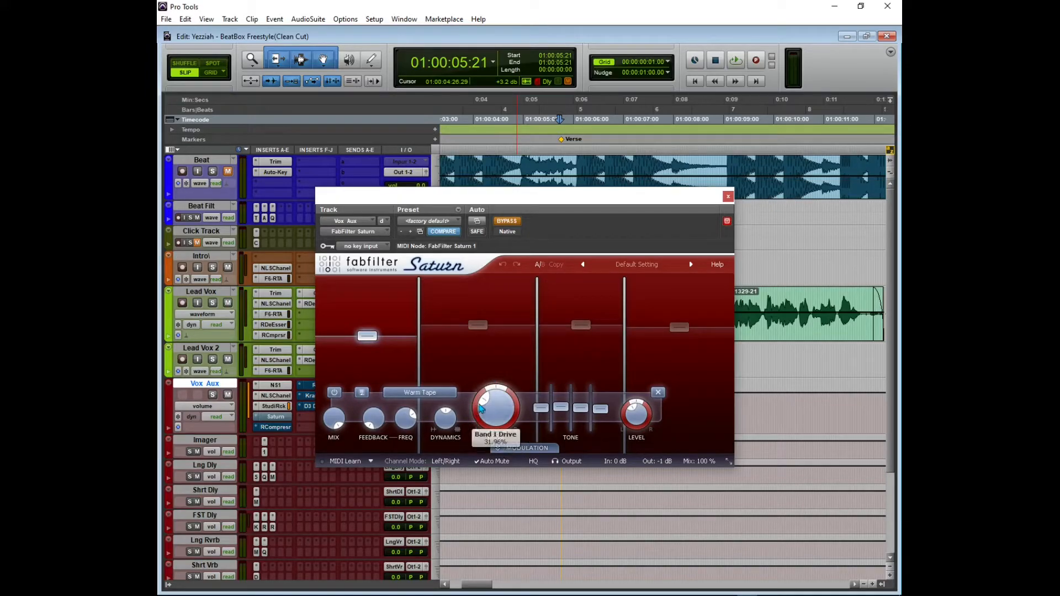
pyautogui.click(438, 395)
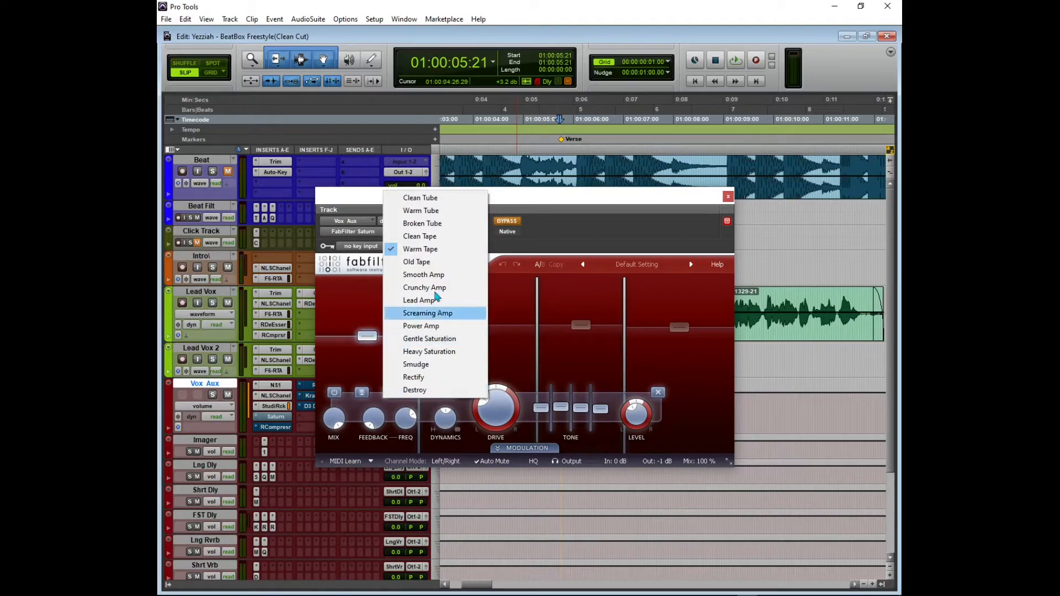
pyautogui.click(442, 255)
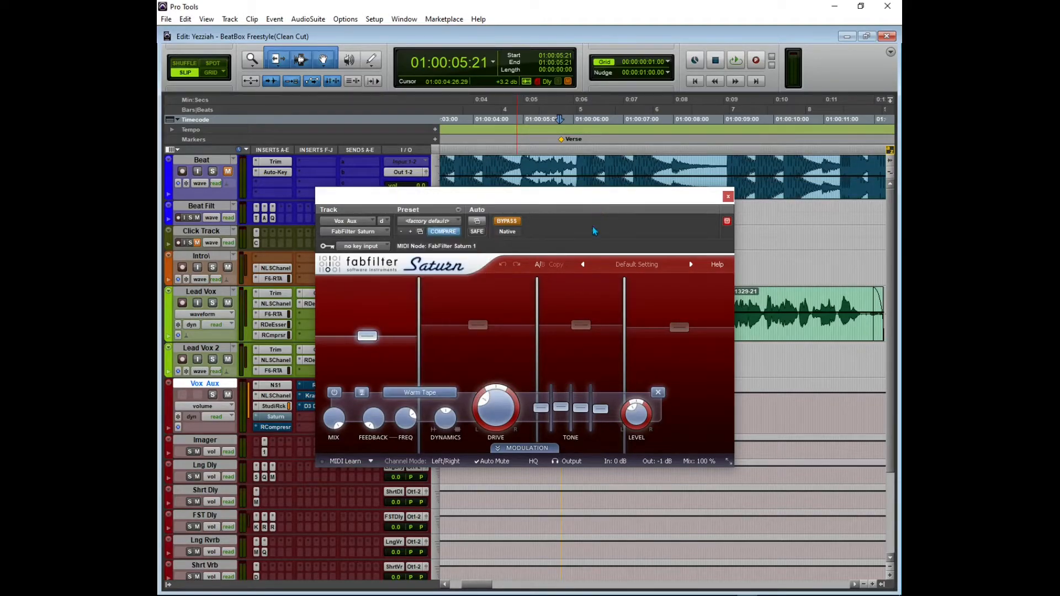
pyautogui.moveTo(377, 339)
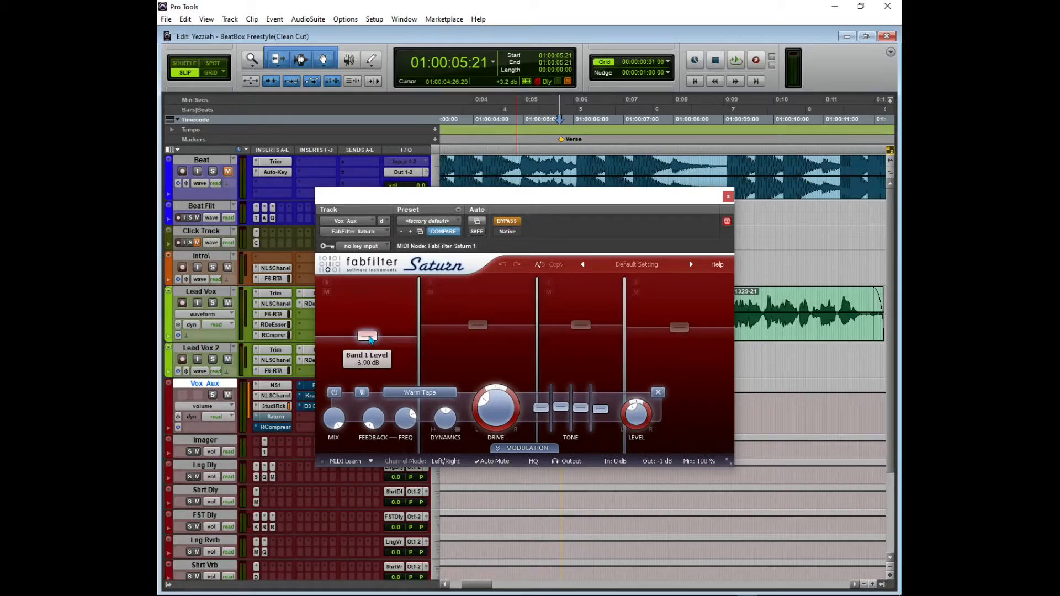
pyautogui.moveTo(478, 326)
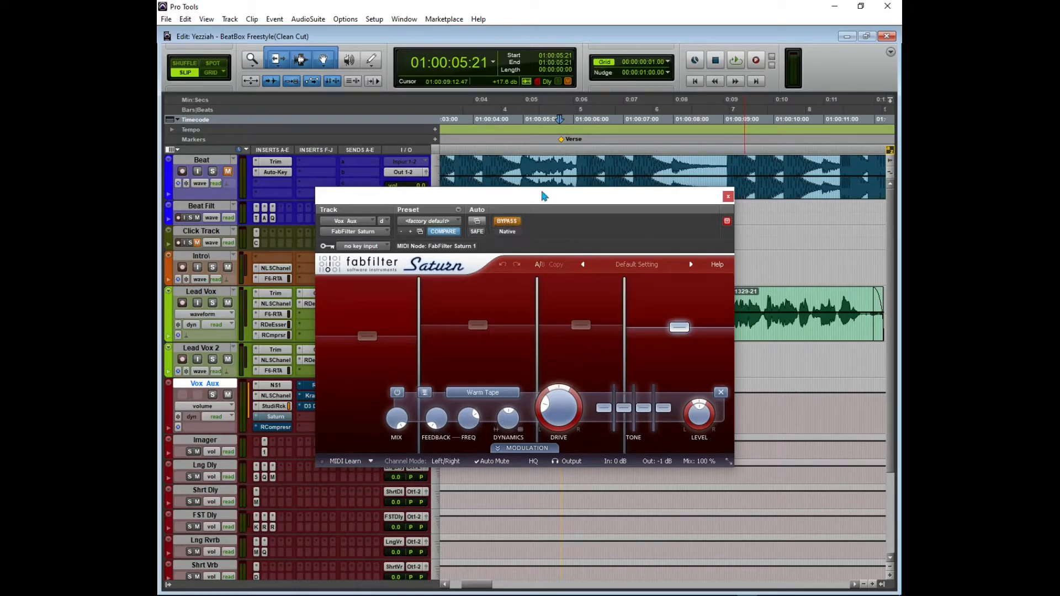
# - Audition the vocal from 01:00:05:21 with Saturn bypassed and enabled, leave it enabled, stop playback, and close the plug-in
pyautogui.moveTo(542, 193); pyautogui.dragTo(508, 291)
pyautogui.press('space')
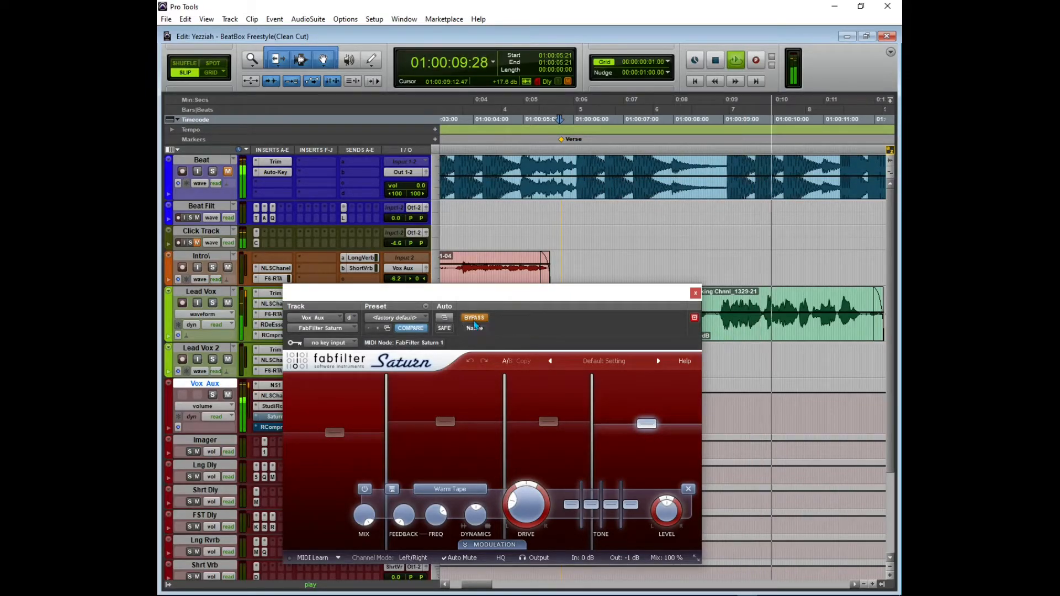
pyautogui.click(475, 321)
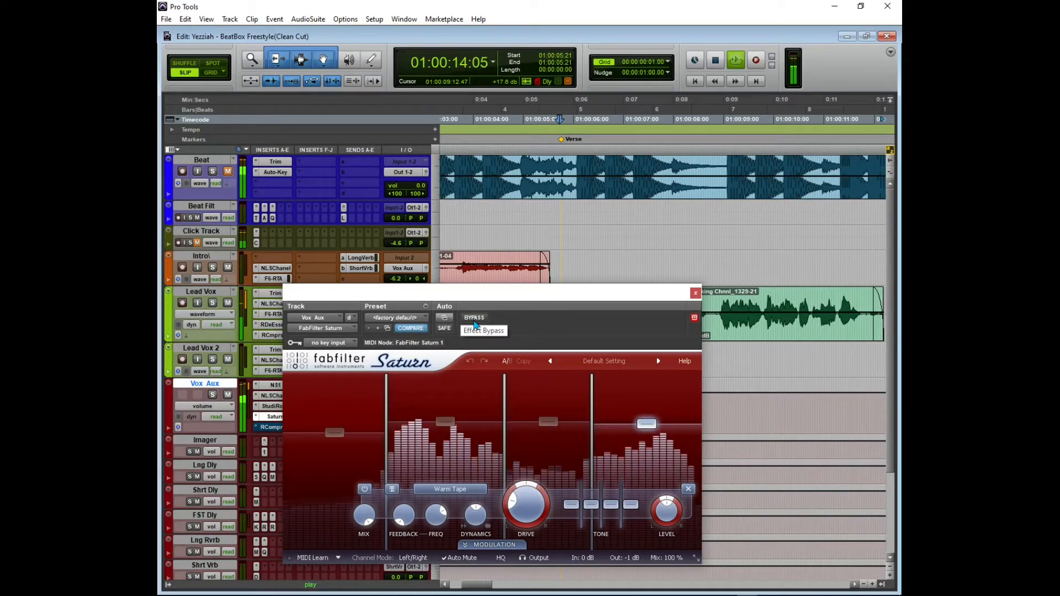
pyautogui.click(476, 319)
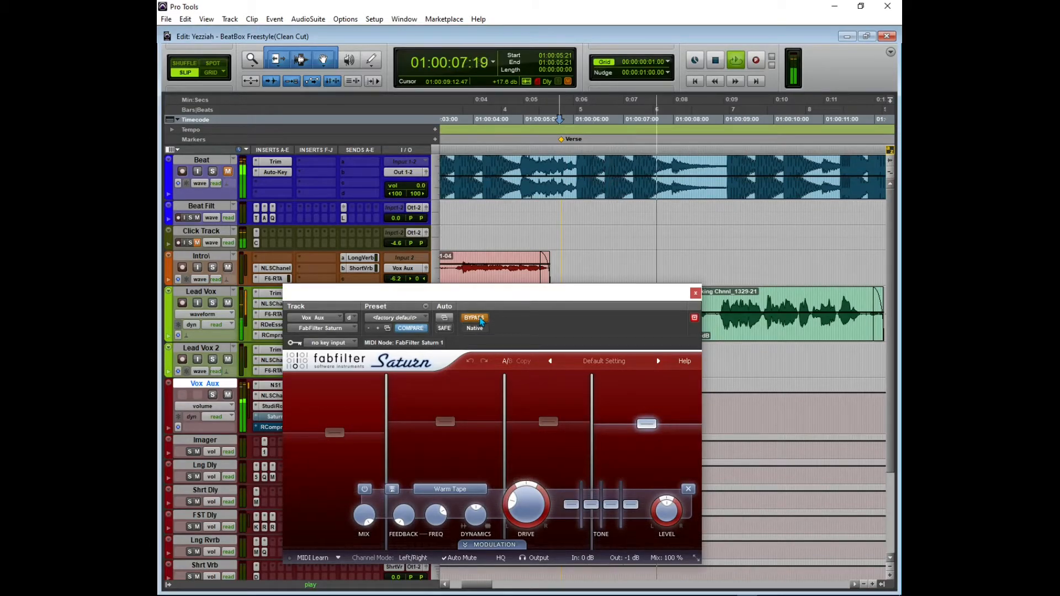
pyautogui.click(481, 321)
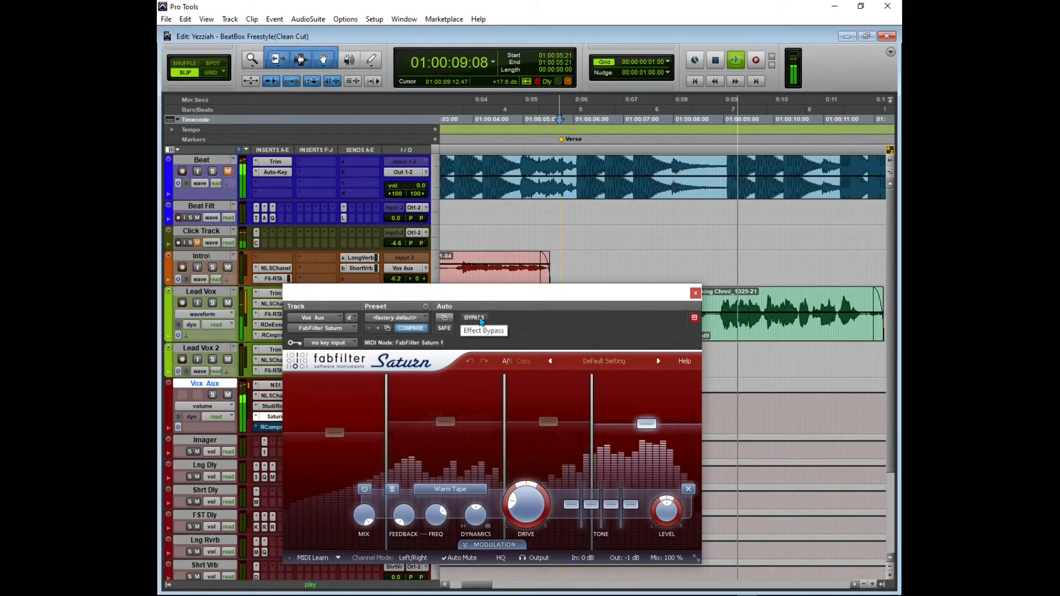
pyautogui.press('space')
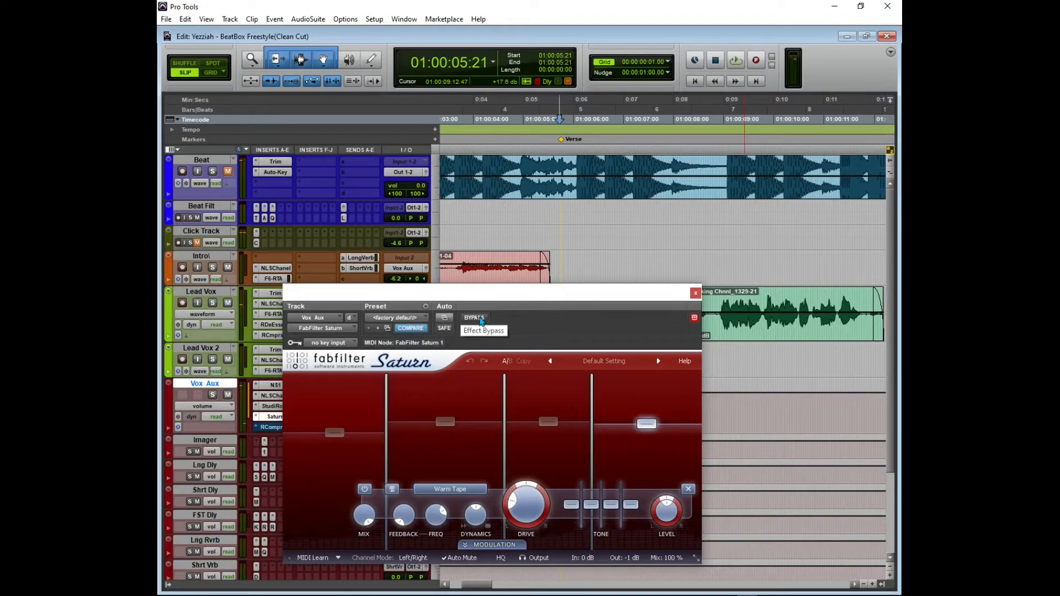
pyautogui.click(695, 293)
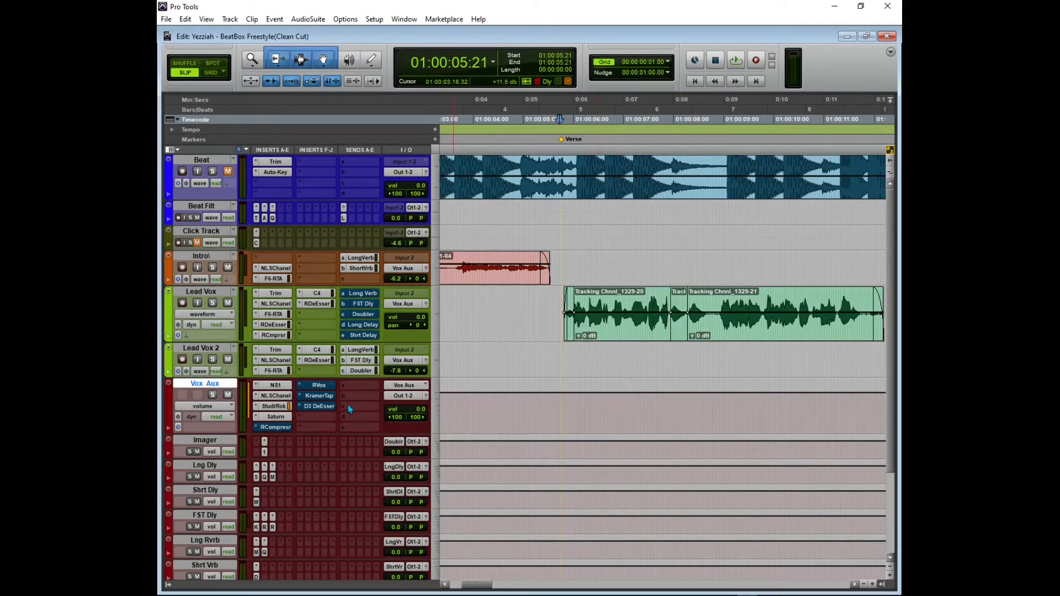
# - Make the Vox Aux track slightly taller, and take a brief look at the RCompressor settings on that track
pyautogui.moveTo(268, 433); pyautogui.dragTo(268, 441)
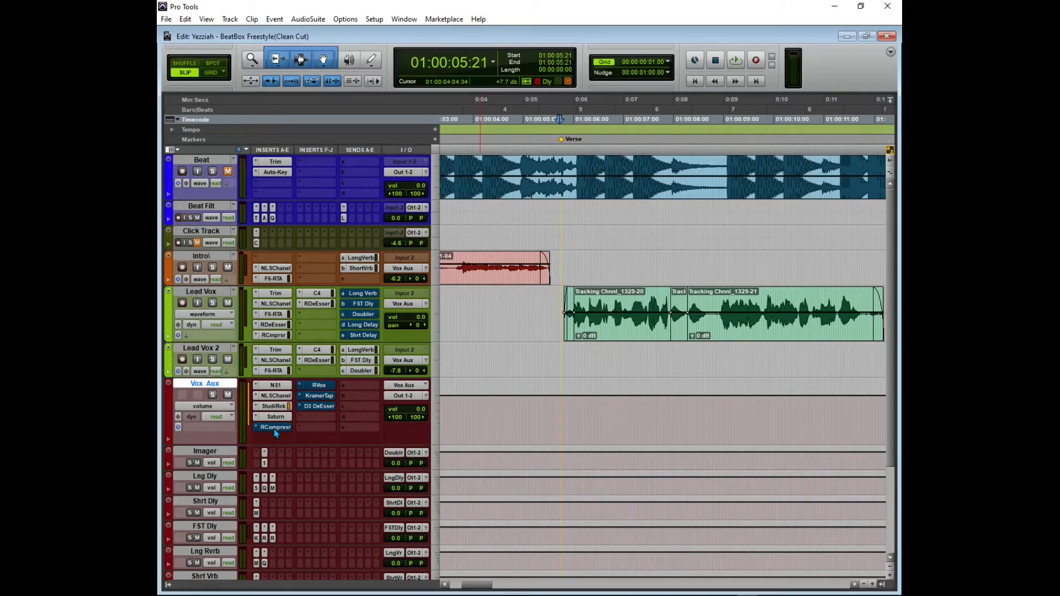
pyautogui.click(274, 429)
pyautogui.moveTo(442, 294); pyautogui.dragTo(435, 189)
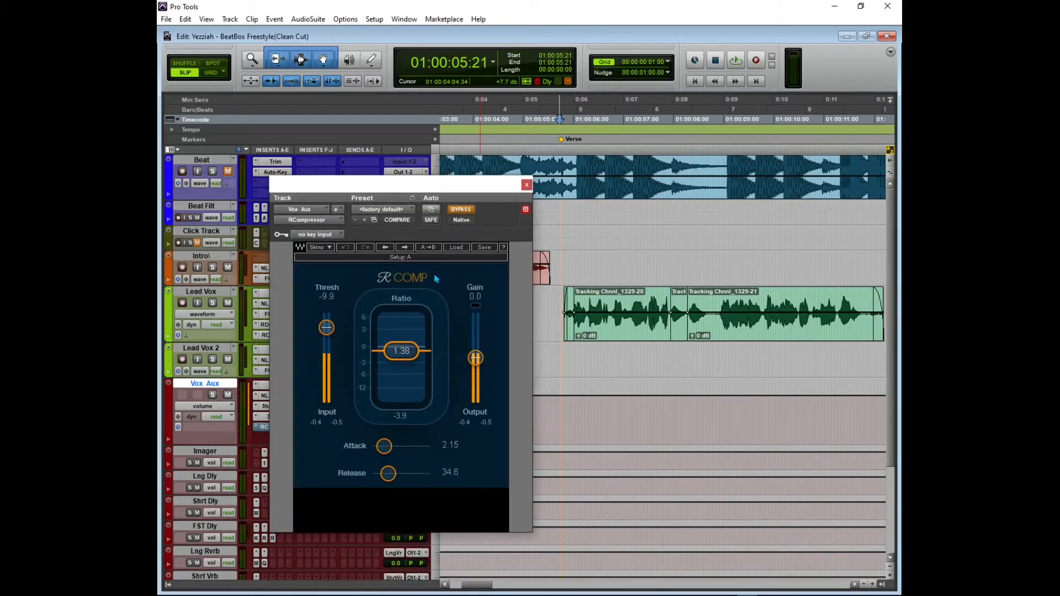
pyautogui.click(526, 184)
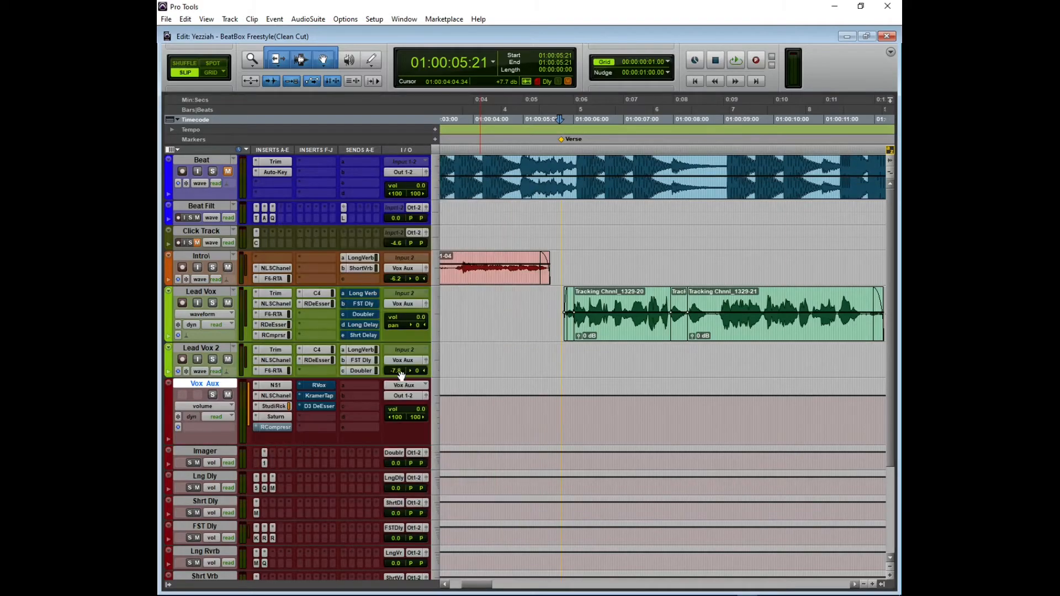
# - Audition the vocal from 01:00:05:21 with the Vox Aux RCompressor bypassed, and re-enable the plug-in during playback
pyautogui.click(276, 427)
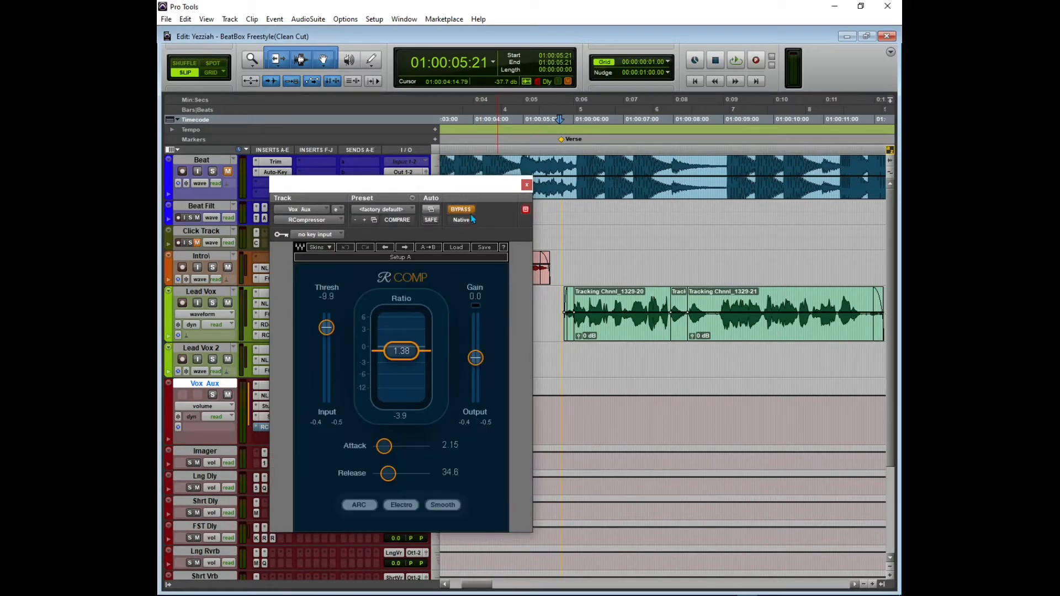
pyautogui.moveTo(473, 219); pyautogui.dragTo(522, 316)
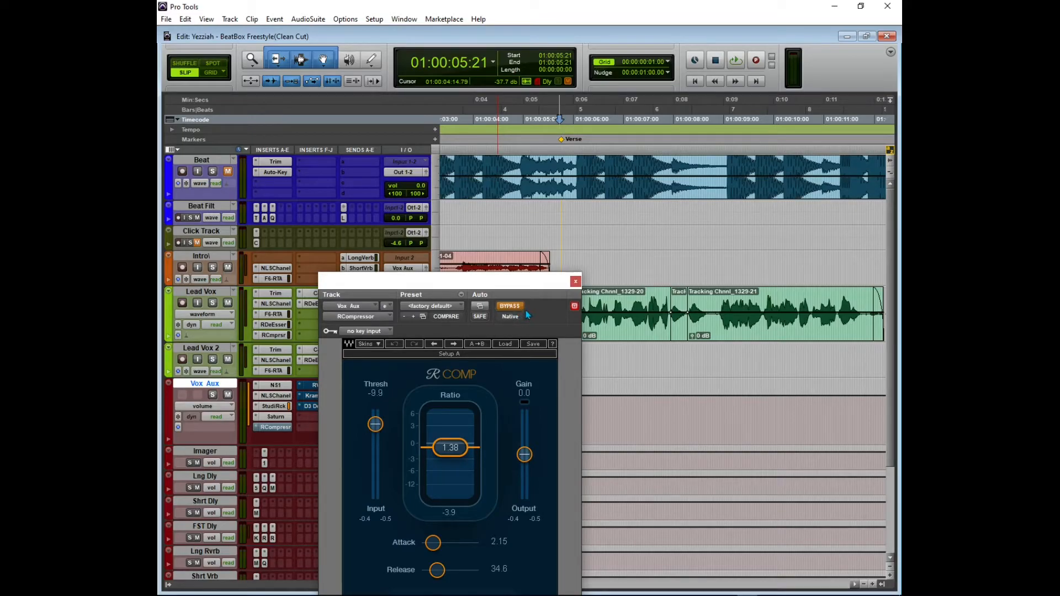
pyautogui.press('space')
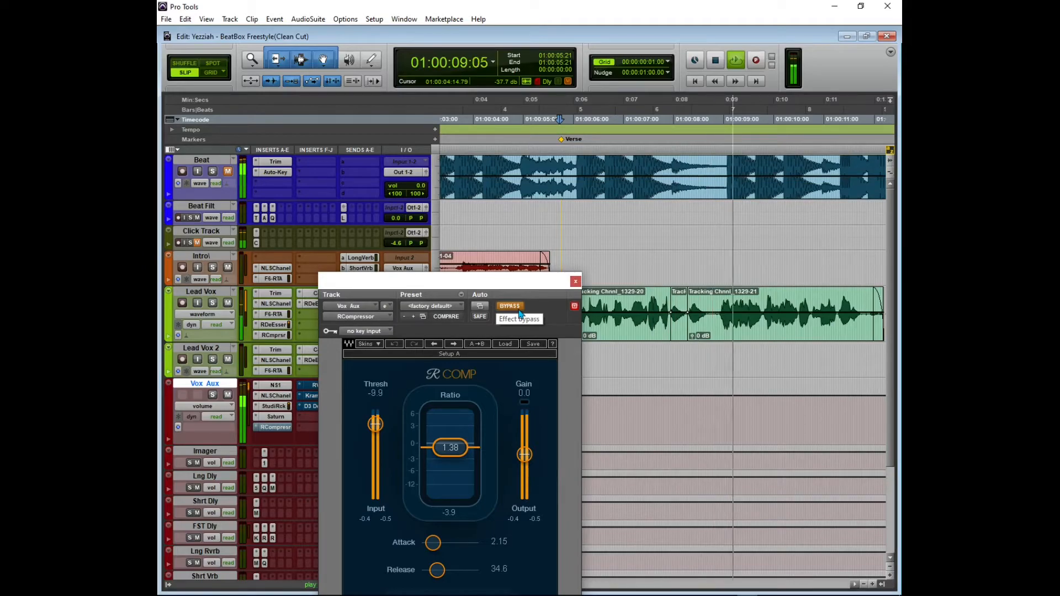
pyautogui.click(509, 307)
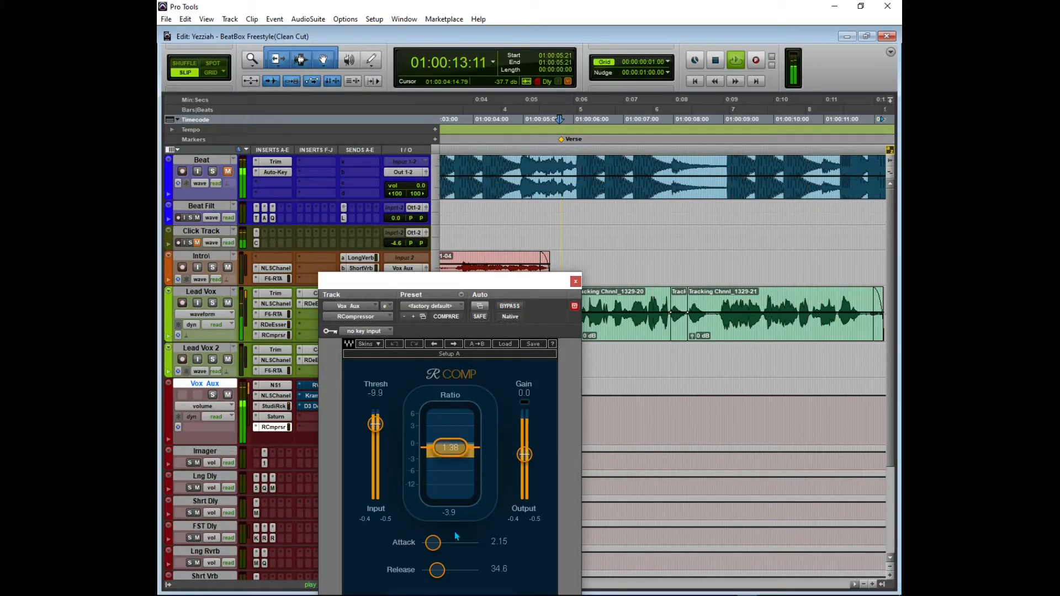
# - Set RCompressor's Attack to 2.20 during playback, stop playback, and close the plug-in
pyautogui.moveTo(433, 543); pyautogui.dragTo(434, 543)
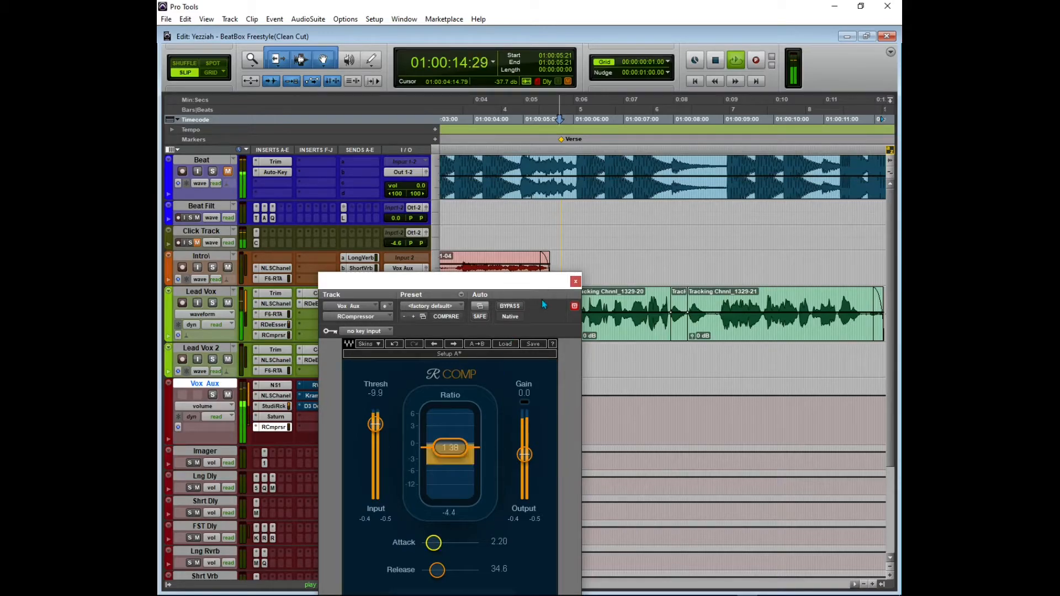
pyautogui.press('space')
pyautogui.click(575, 282)
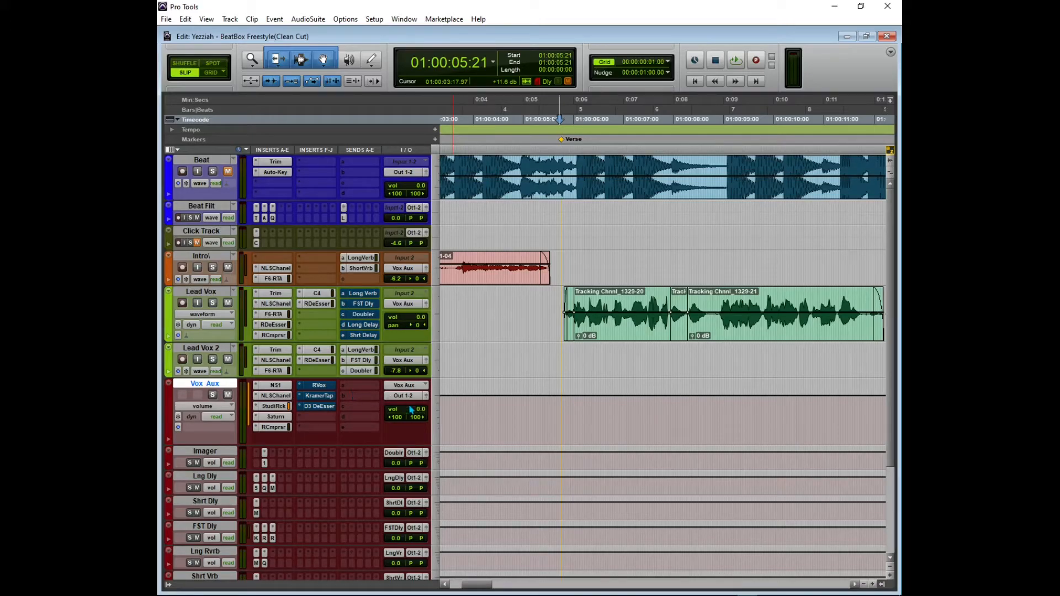
pyautogui.scroll(-2, 552, 375)
pyautogui.hscroll(3, 566, 370)
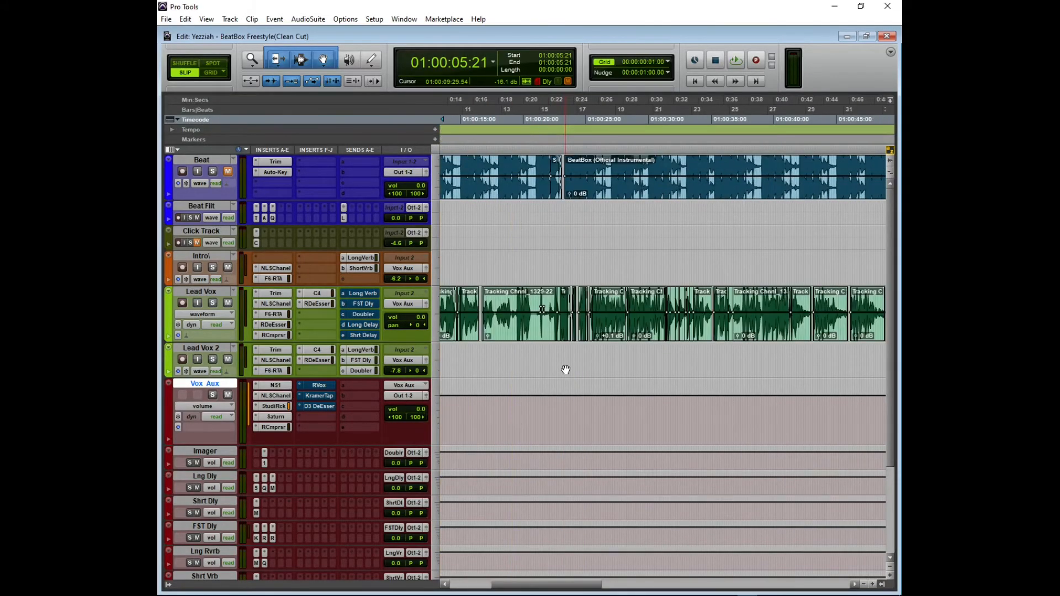
pyautogui.hscroll(2, 566, 370)
pyautogui.hscroll(3, 673, 331)
pyautogui.hscroll(3, 669, 334)
pyautogui.scroll(1, 620, 345)
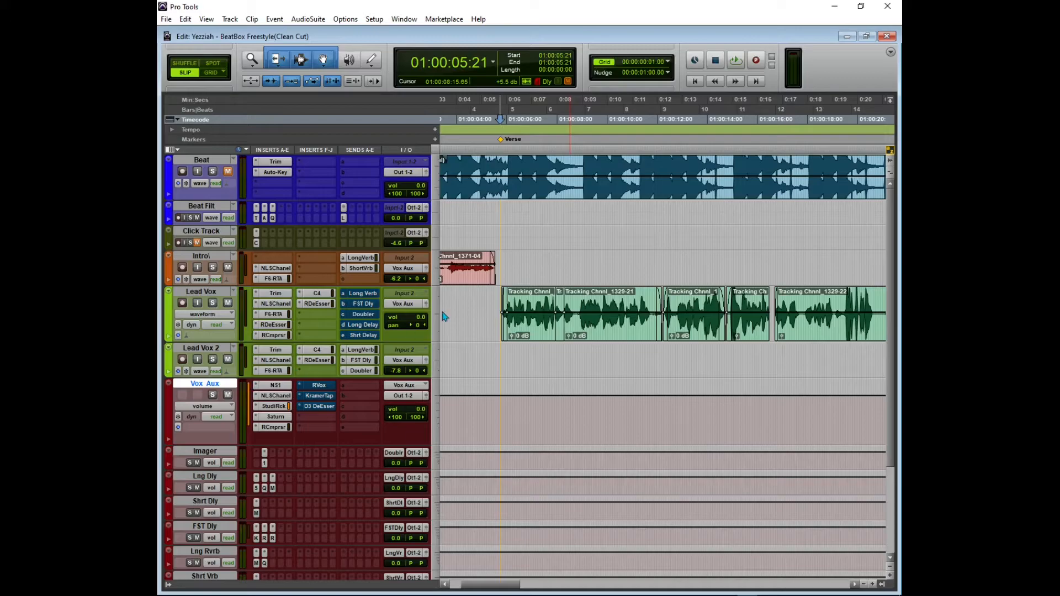
# - Audition the vocal from 01:00:05:21 with the Vox Aux RVox bypassed, re-enable it during playback, stop, and close it
pyautogui.click(323, 385)
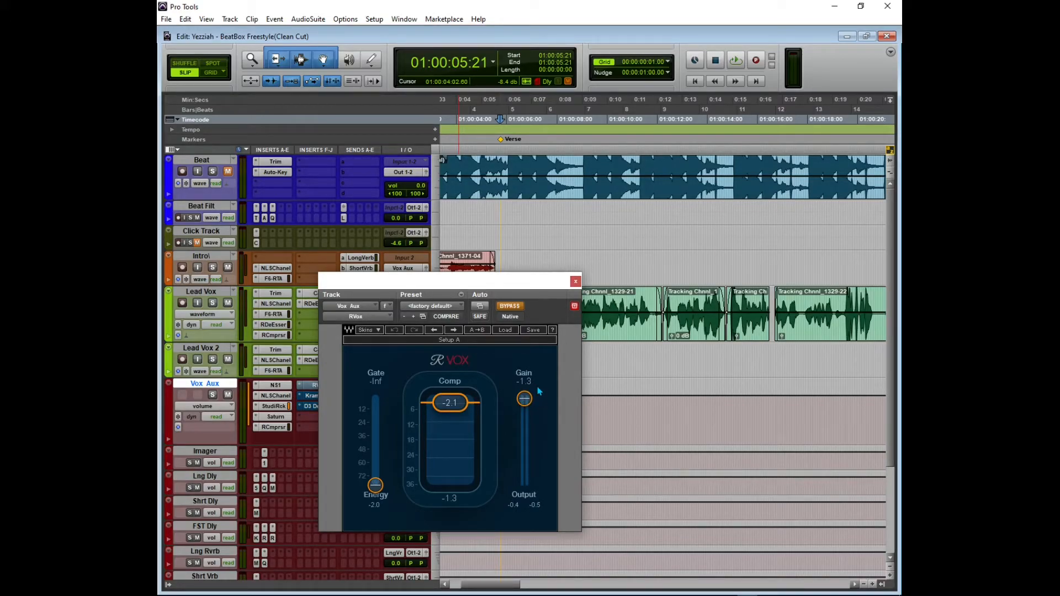
pyautogui.press('space')
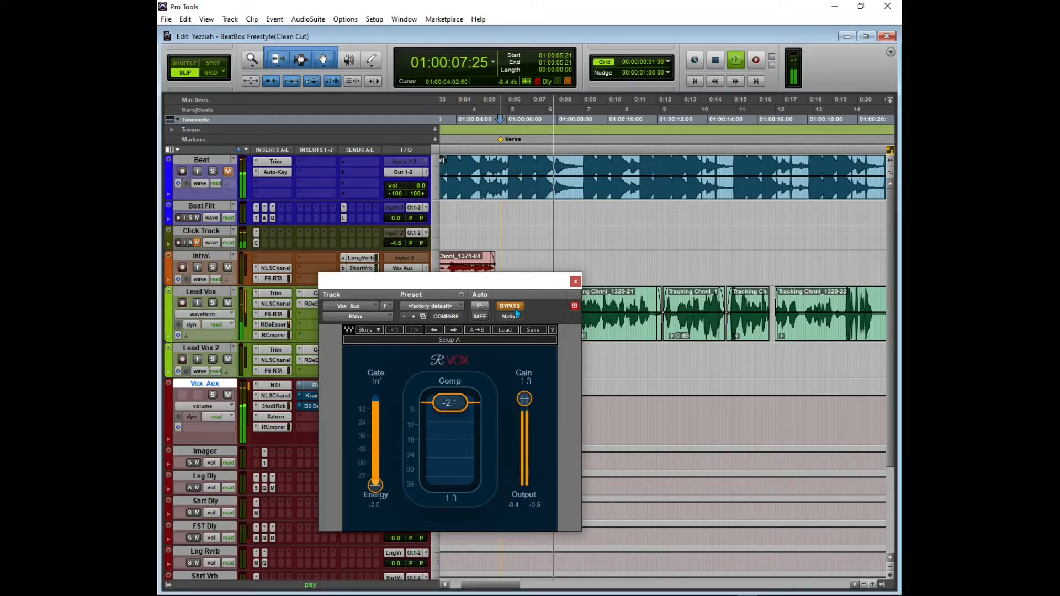
pyautogui.click(513, 308)
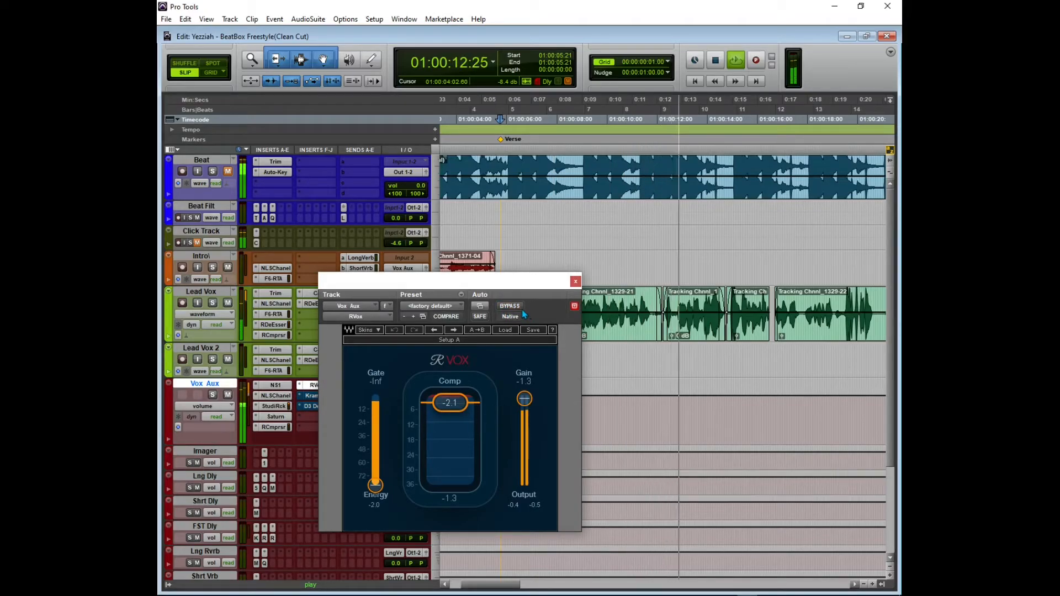
pyautogui.press('space')
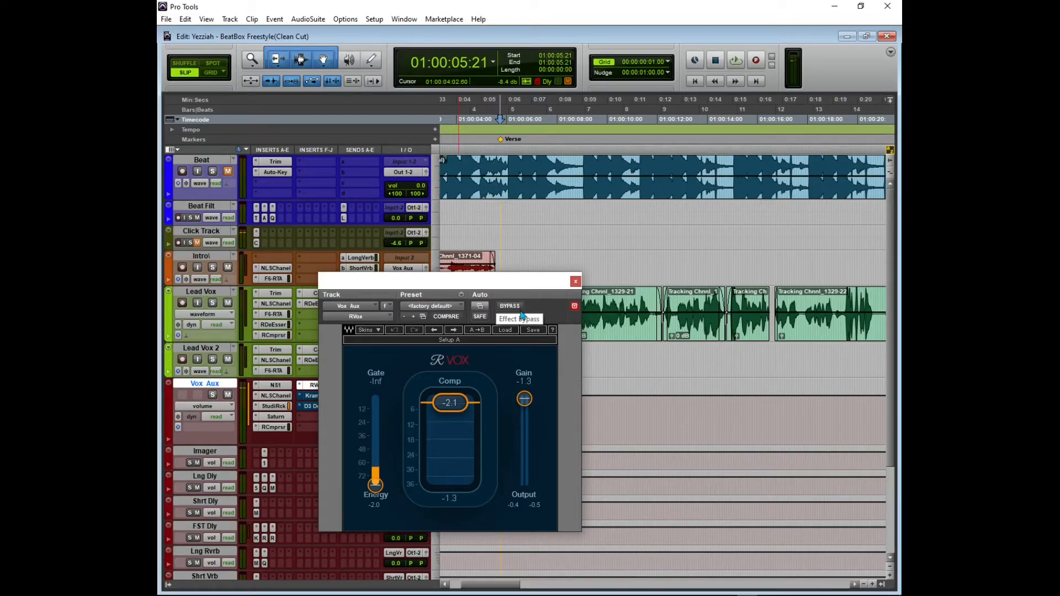
pyautogui.click(575, 282)
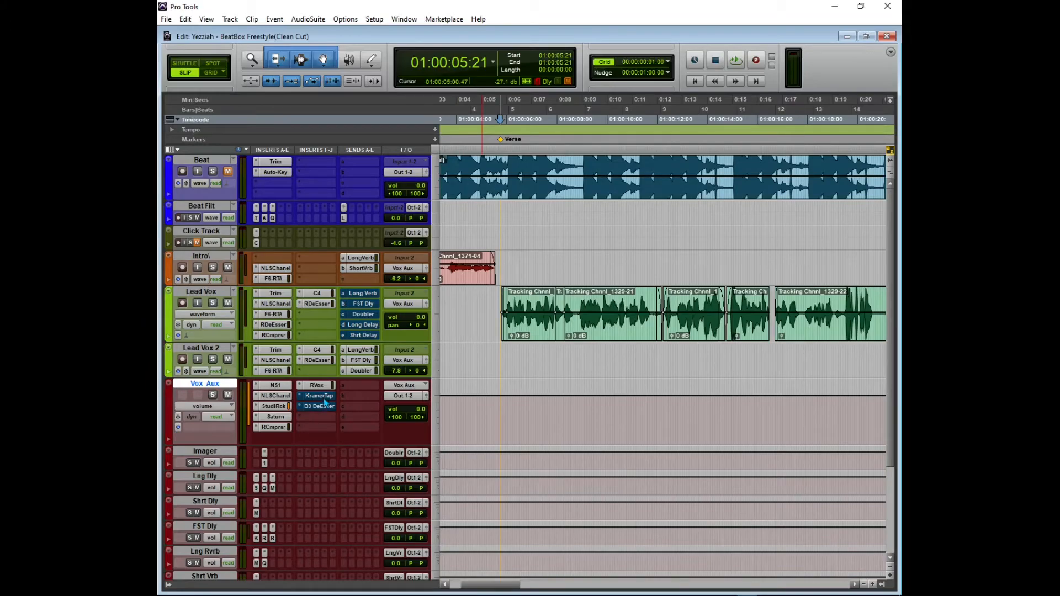
pyautogui.click(323, 397)
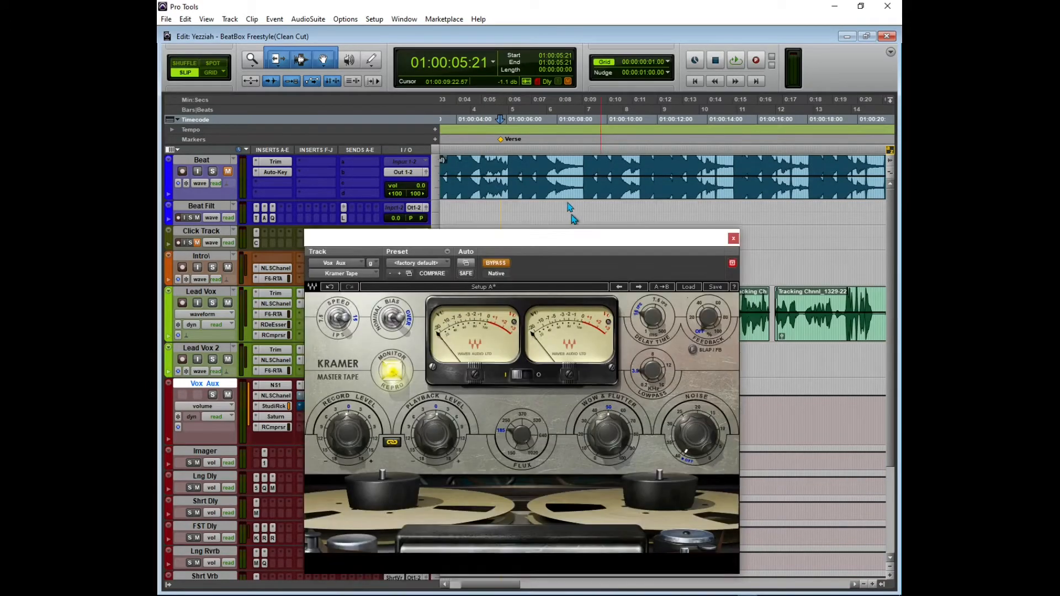
pyautogui.moveTo(572, 215); pyautogui.dragTo(568, 203)
pyautogui.click(724, 203)
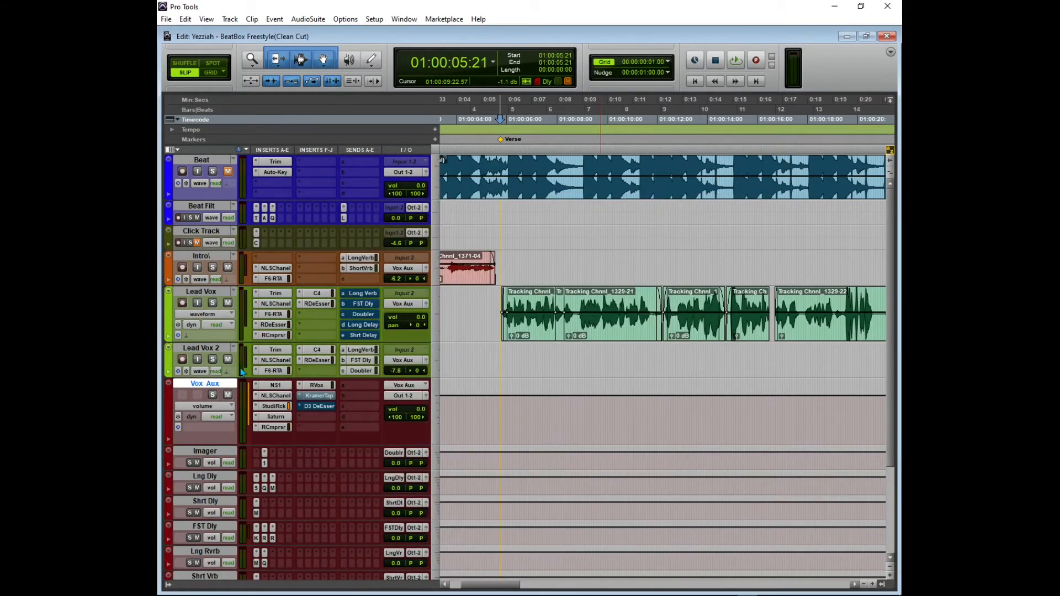
# - Audition the vocal from 01:00:05:21 with the Vox Aux Kramer Tape bypassed, restart playback, and re-enable the plug-in
pyautogui.click(316, 396)
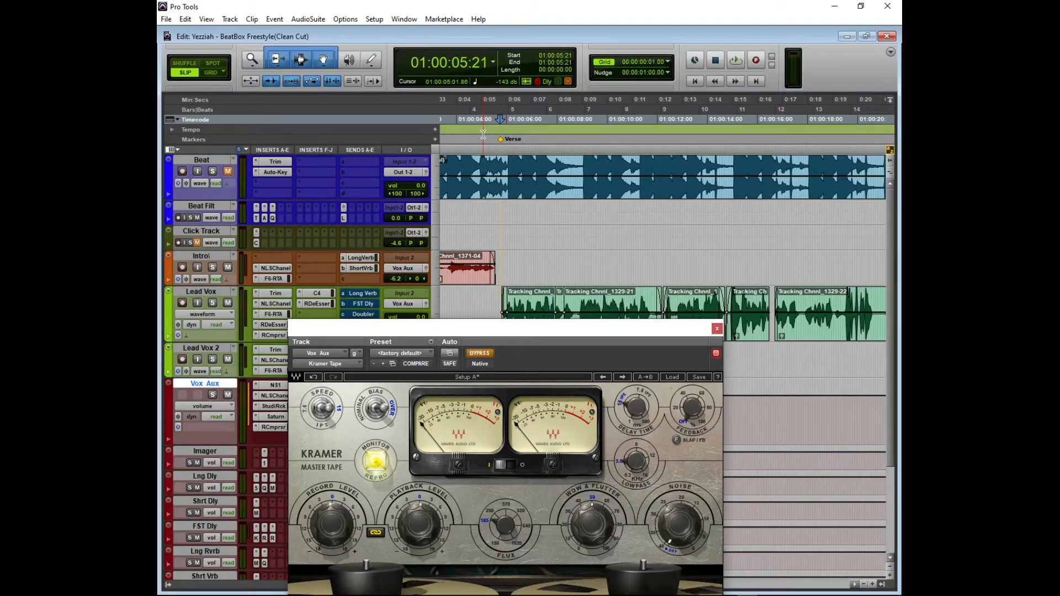
pyautogui.press('space')
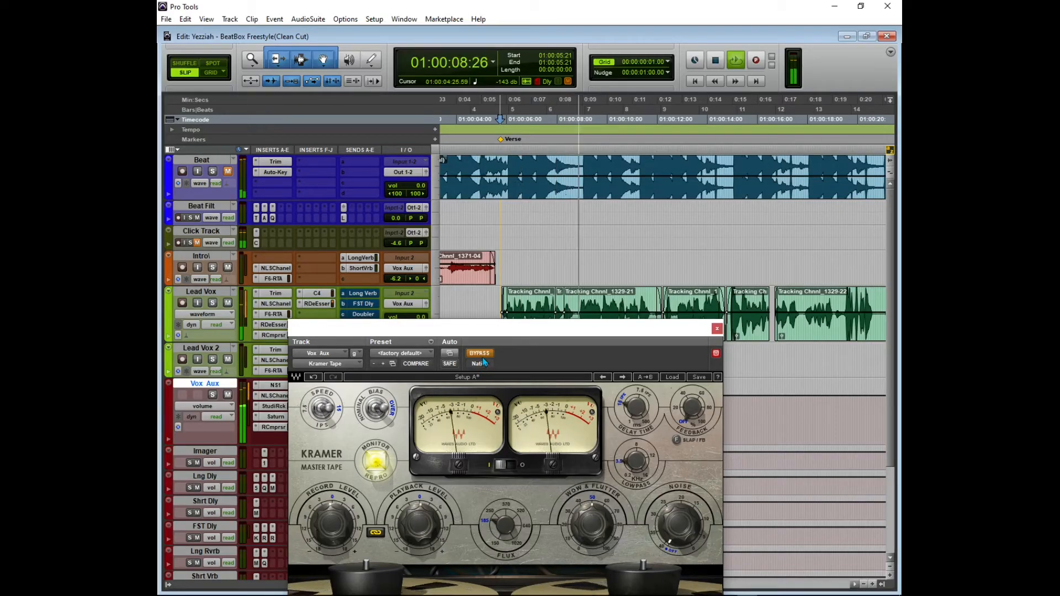
pyautogui.press('space')
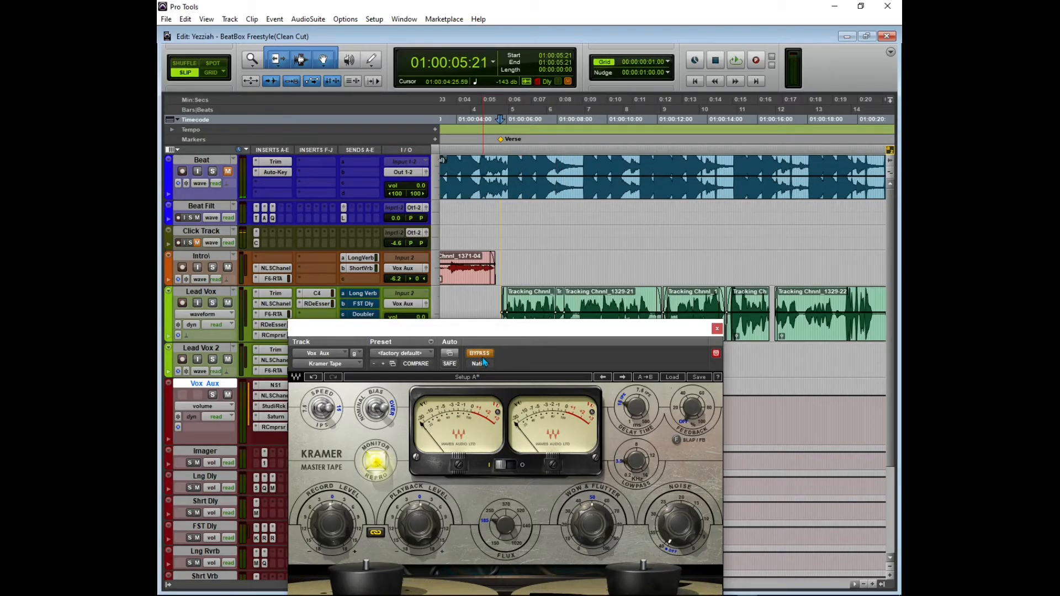
pyautogui.press('space')
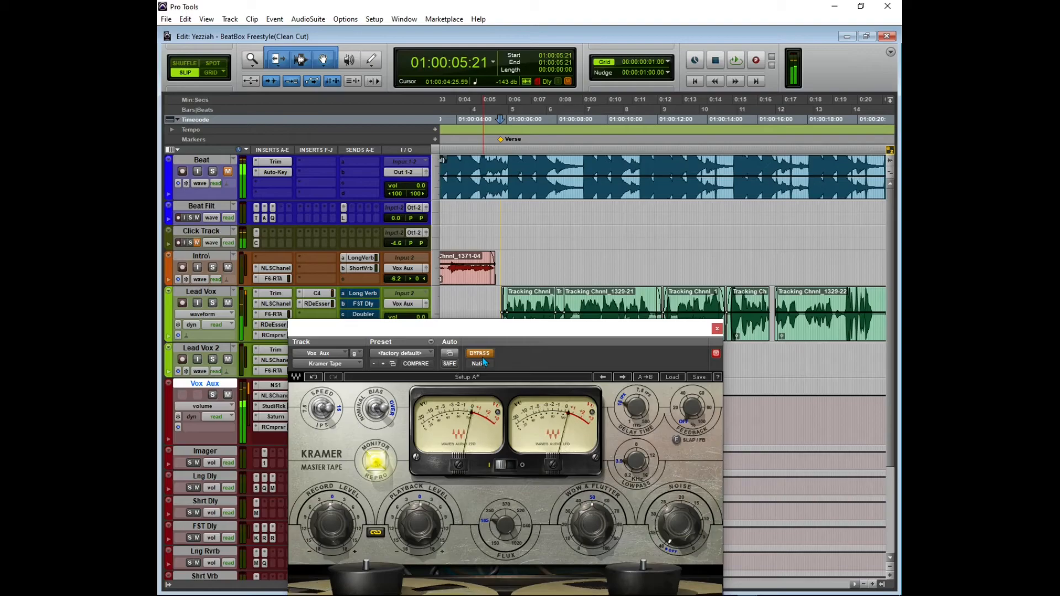
pyautogui.click(482, 357)
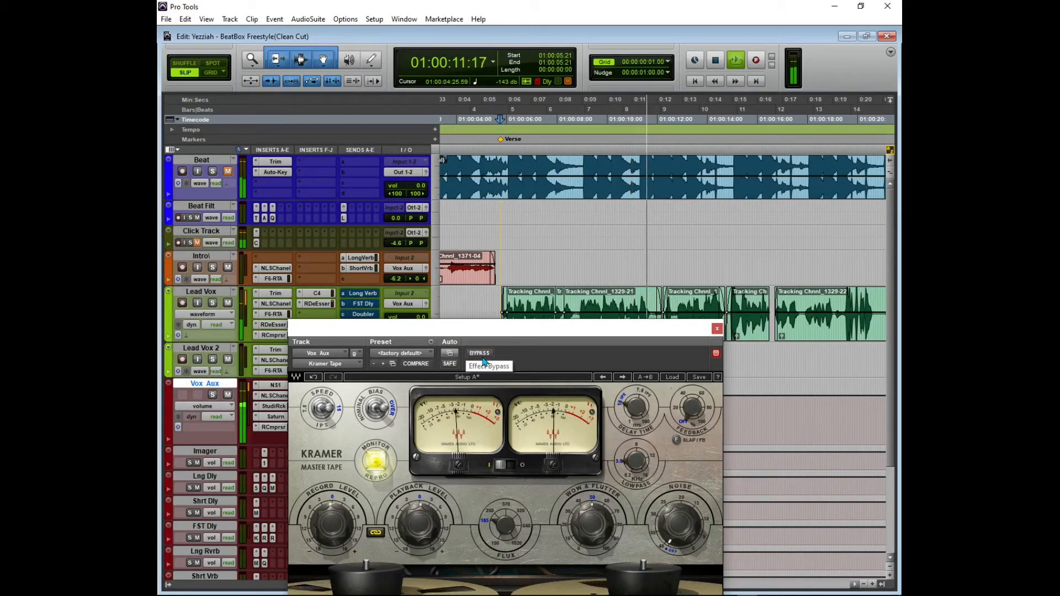
# - Stop playback, close Kramer Tape, and reopen it on Vox Aux for another look at its settings before closing it
pyautogui.press('space')
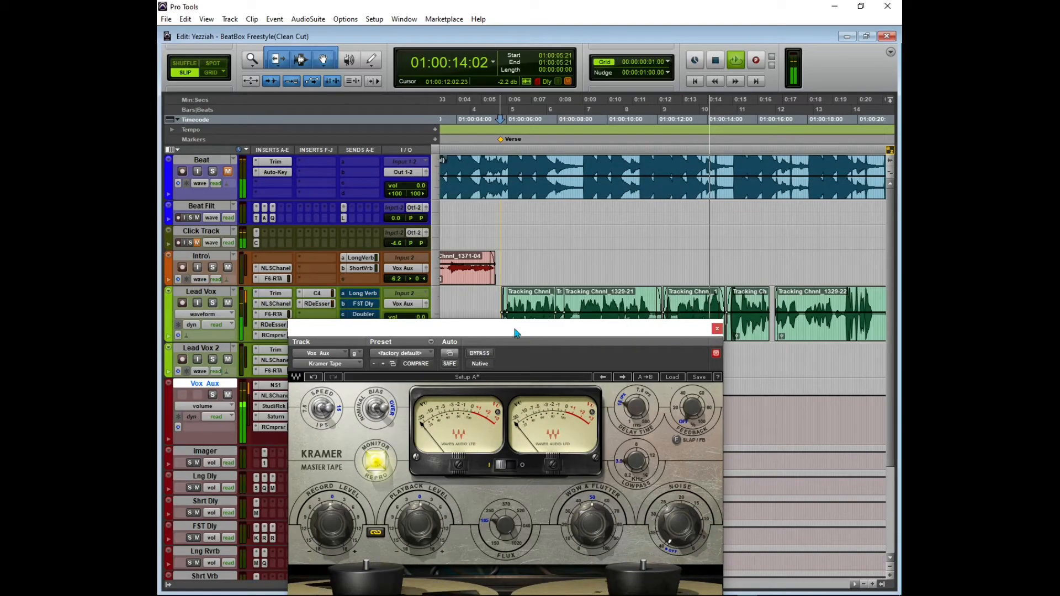
pyautogui.click(717, 330)
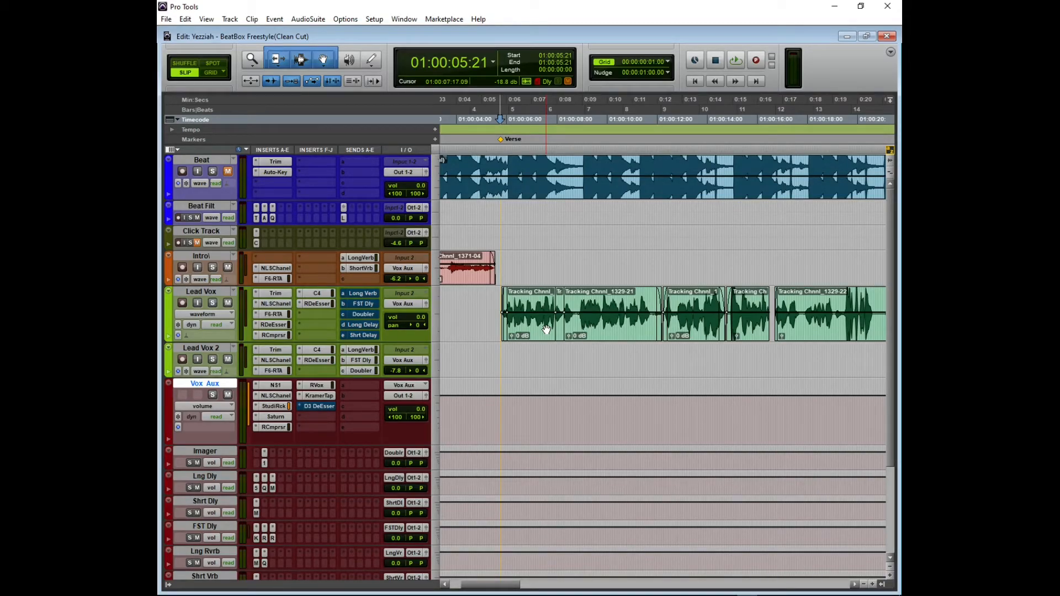
pyautogui.click(320, 398)
pyautogui.click(319, 399)
pyautogui.click(317, 399)
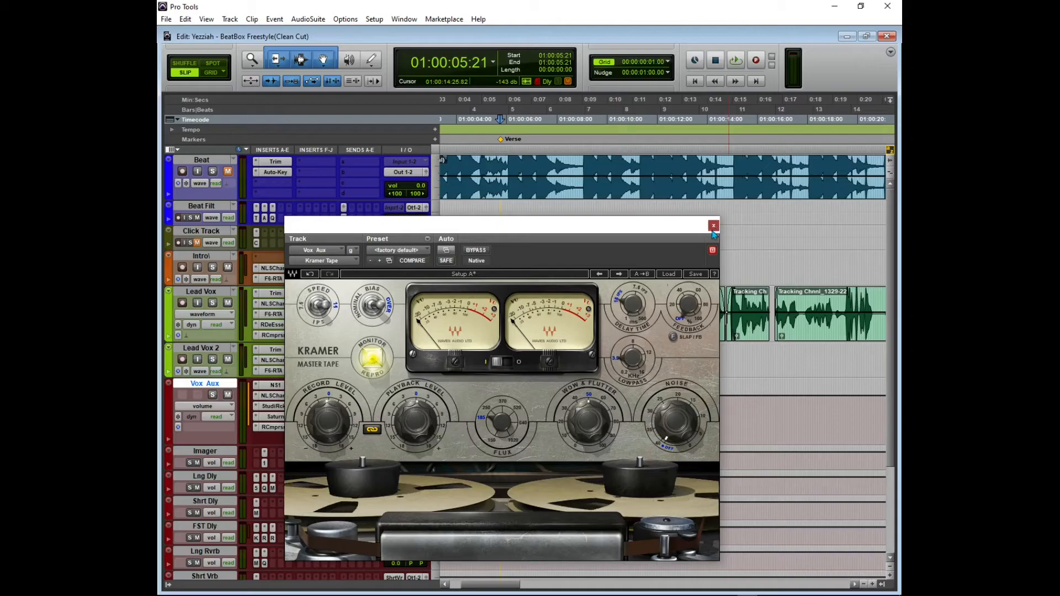
pyautogui.click(712, 226)
# - Re-enable the Vox Aux Dyn3 De-Esser and audition its Listen signal from 01:00:05:21, with Listen off again after playback
pyautogui.click(317, 408)
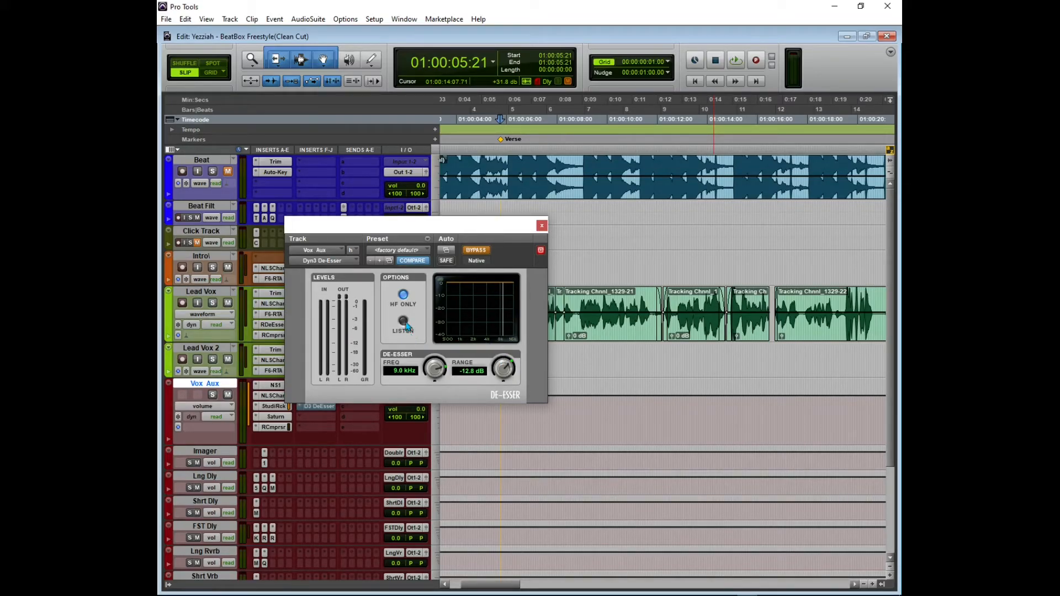
pyautogui.click(475, 251)
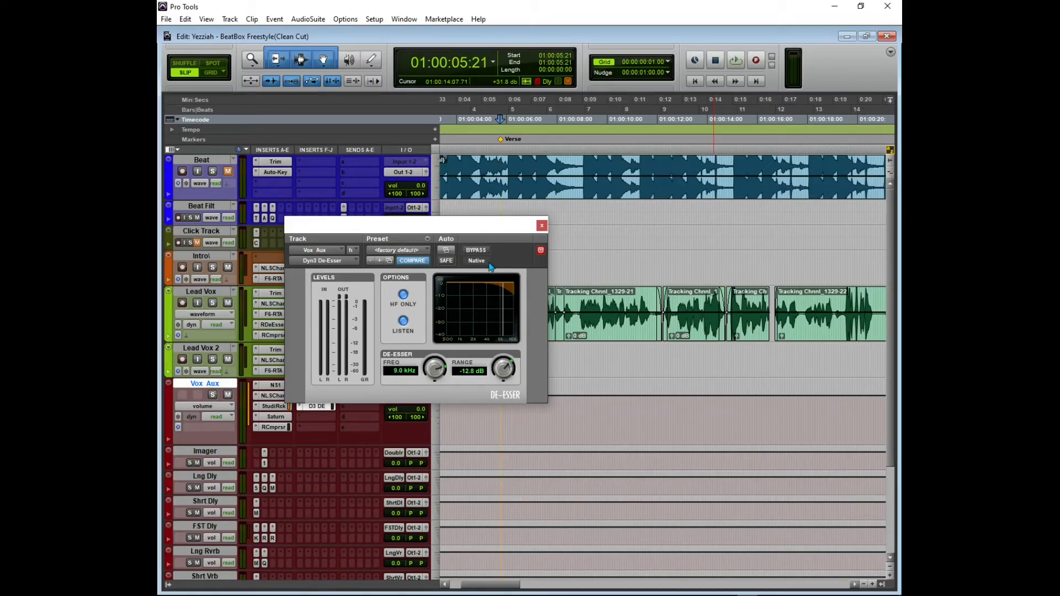
pyautogui.press('space')
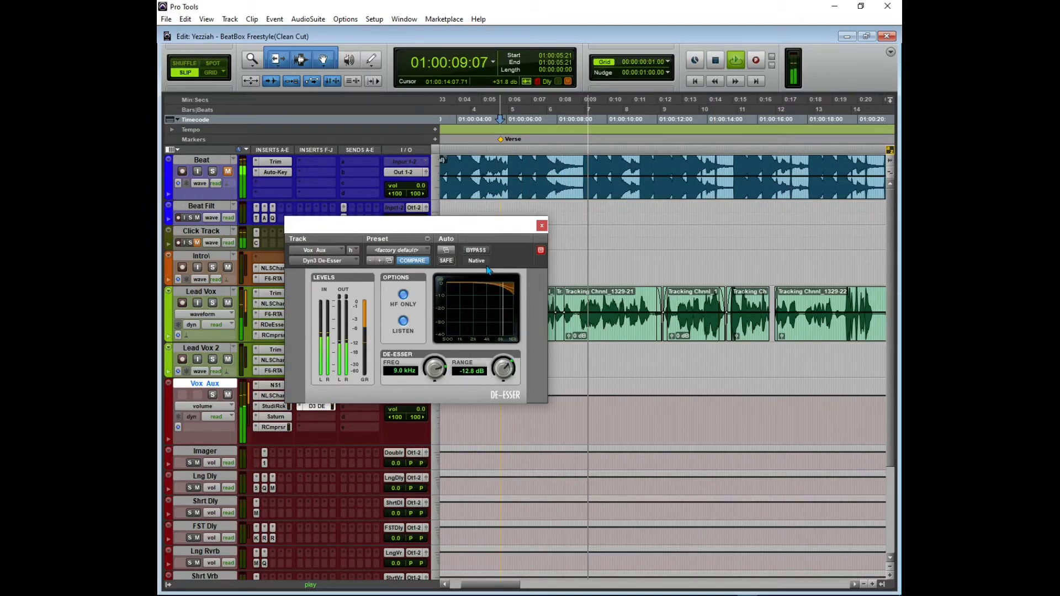
pyautogui.press('space')
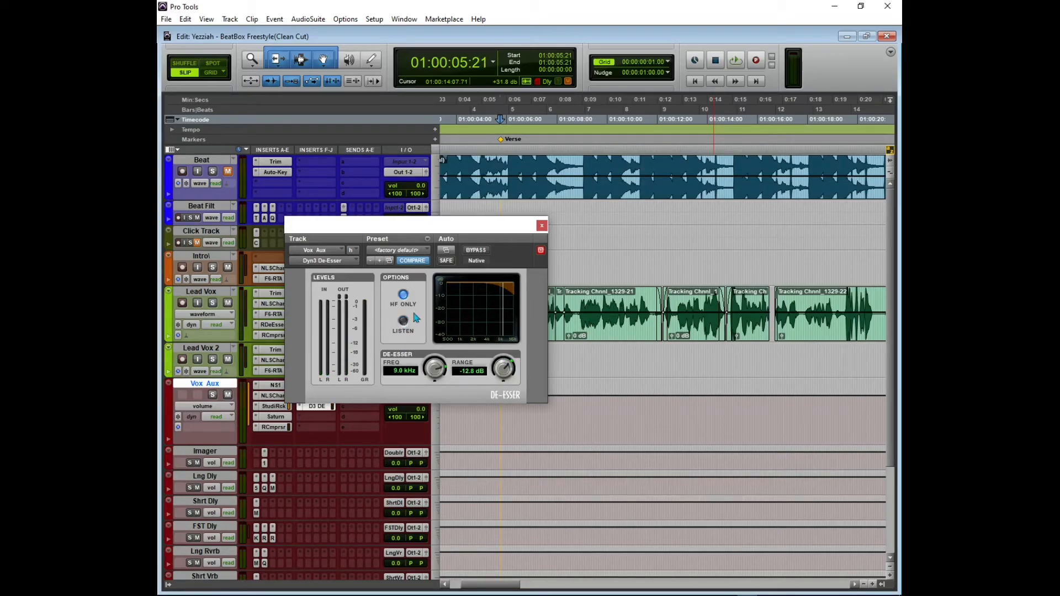
# - Audition the vocal from 01:00:05:21 with the Vox Aux De-Esser bypassed, and re-enable the plug-in during playback
pyautogui.click(474, 251)
pyautogui.press('space')
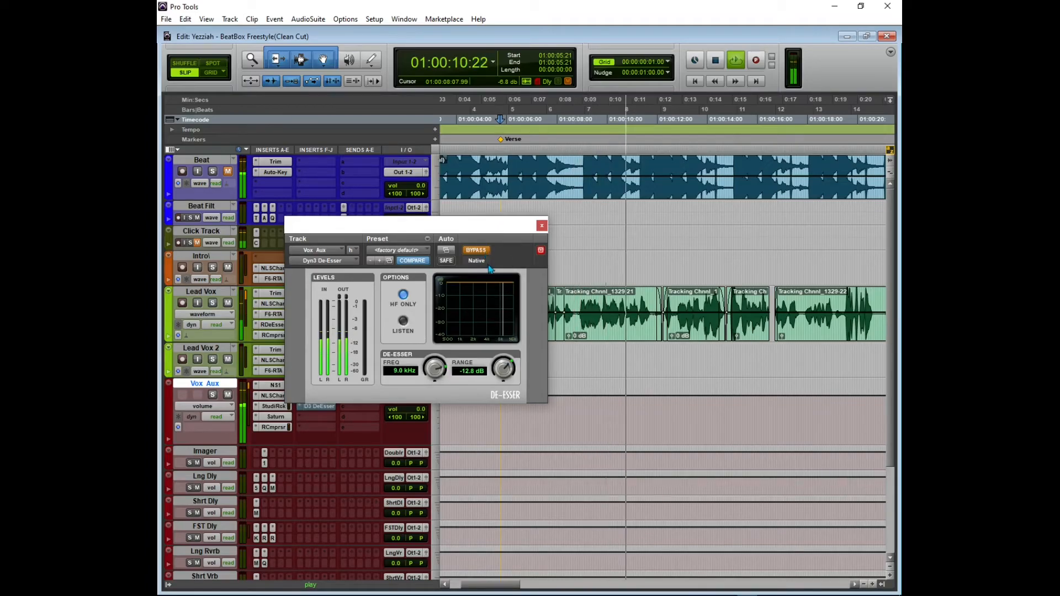
pyautogui.click(475, 250)
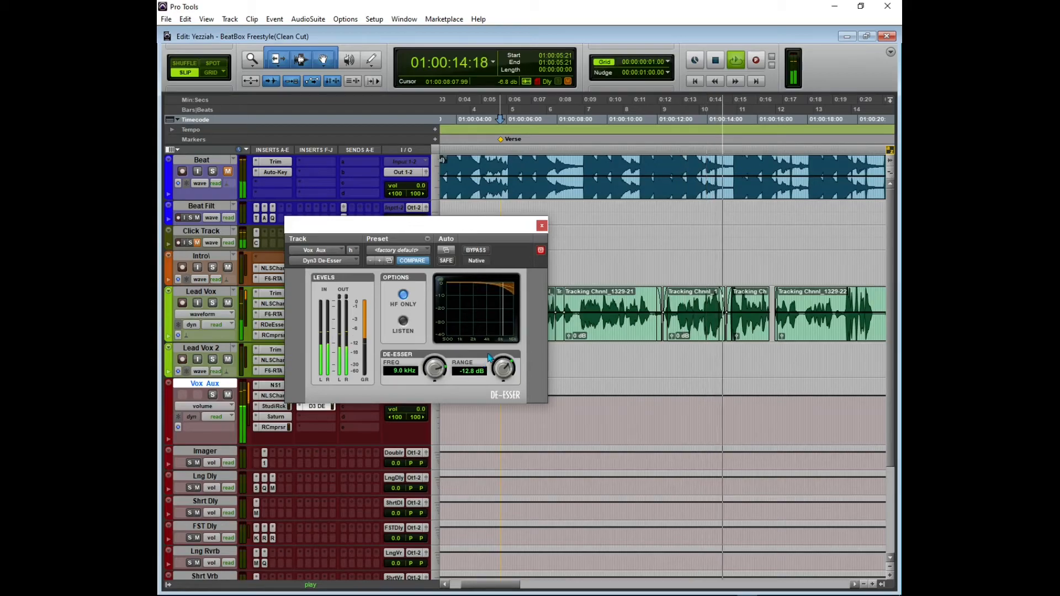
# - Unmute the Beat track during playback, close the De-Esser, and listen to the vocal with the beat before stopping
pyautogui.click(229, 172)
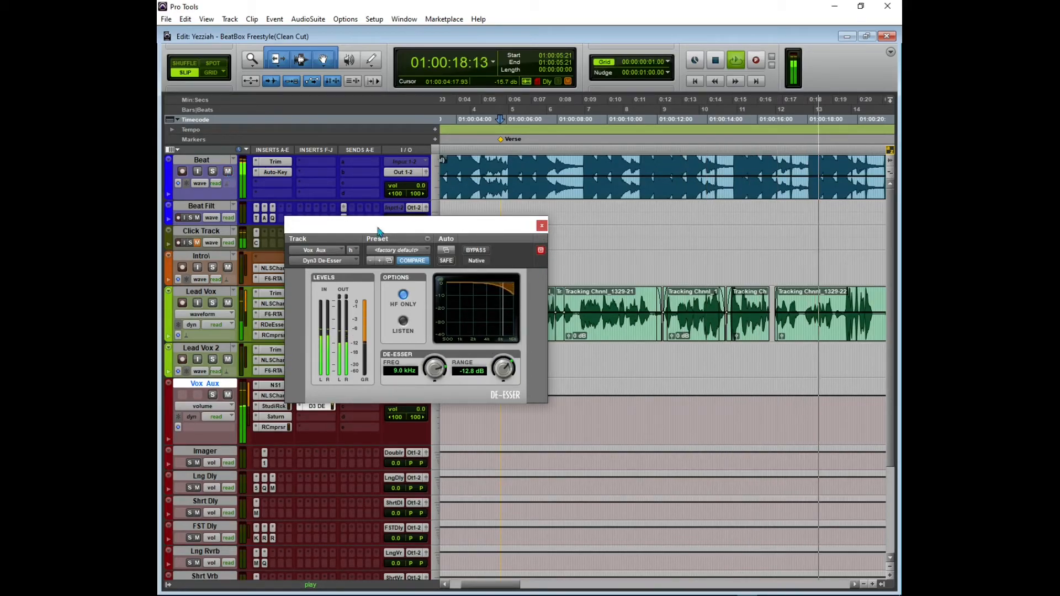
pyautogui.click(540, 226)
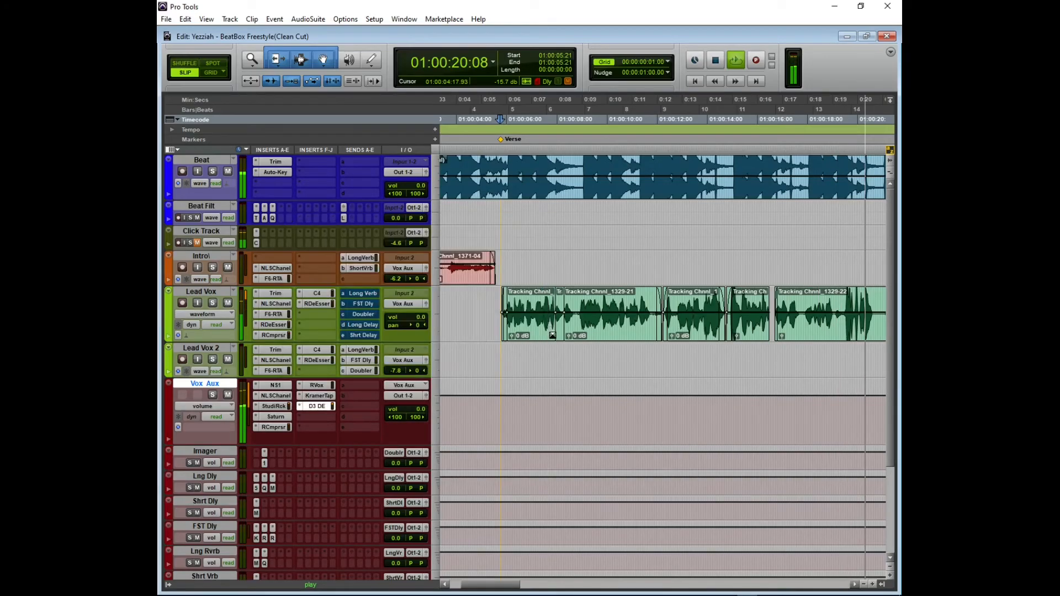
pyautogui.press('r')
pyautogui.hscroll(4, 546, 346)
pyautogui.hscroll(2, 544, 344)
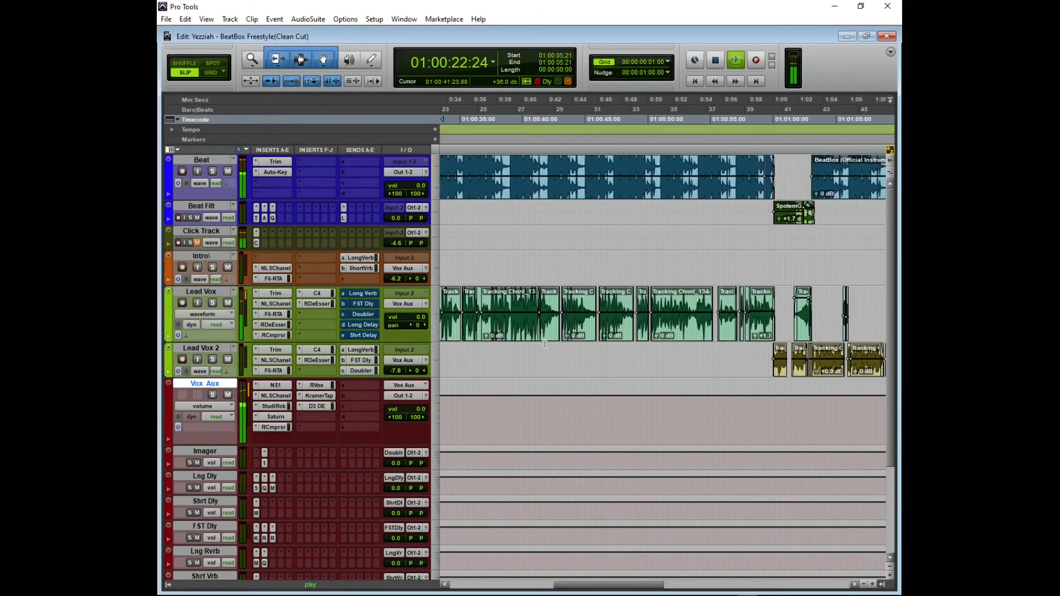
pyautogui.hscroll(-2, 544, 345)
pyautogui.hscroll(-2, 545, 344)
pyautogui.hscroll(1, 501, 324)
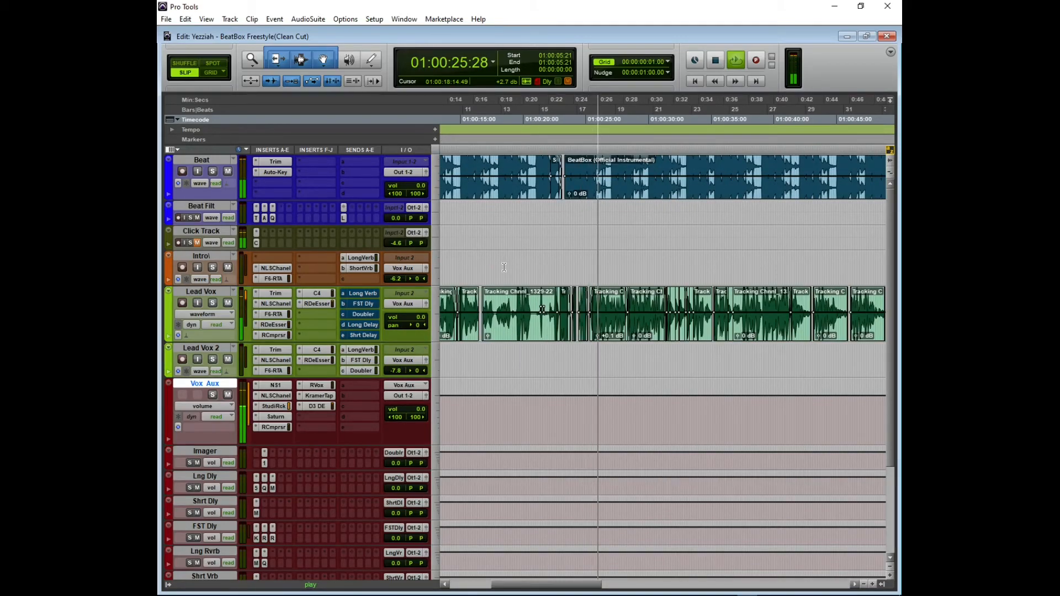
pyautogui.press('space')
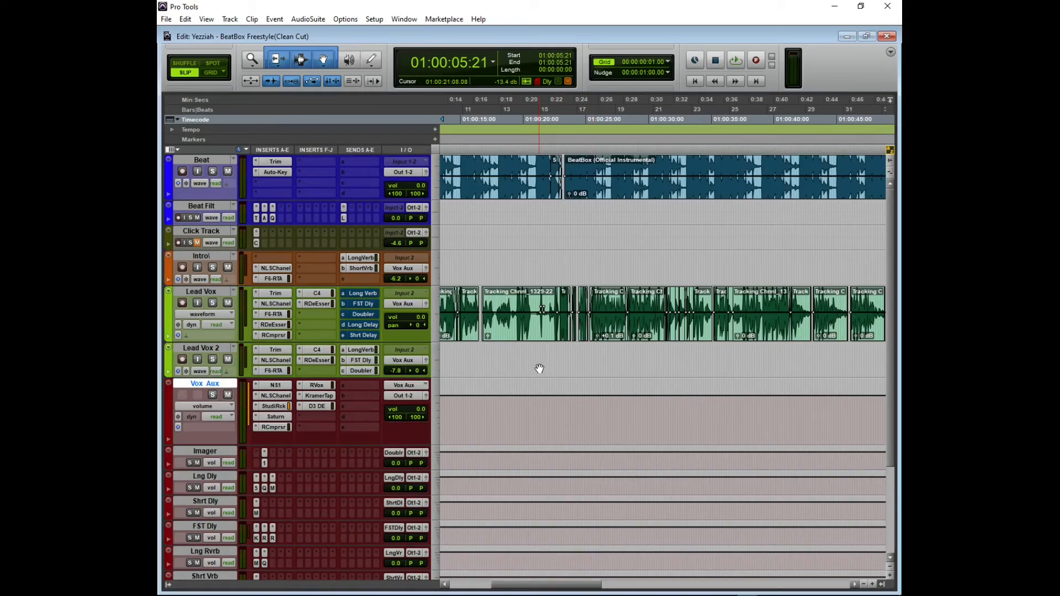
# - Examine the beat break near 01:01:00:00, selecting the short Beat clip before it and the first Beat Filt clip
pyautogui.hscroll(5, 541, 369)
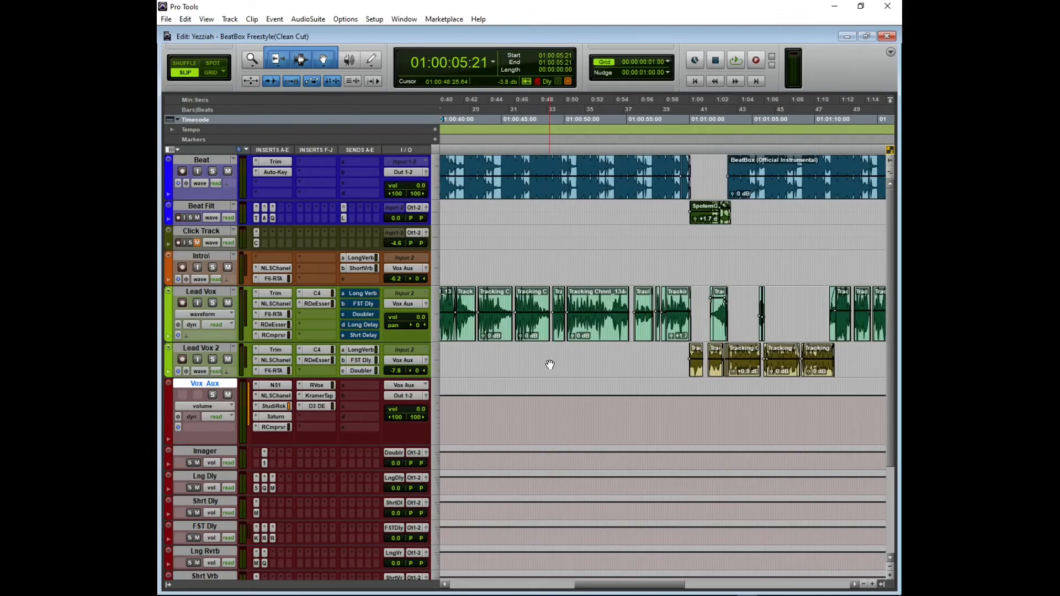
pyautogui.hscroll(1, 549, 365)
pyautogui.scroll(2, 613, 361)
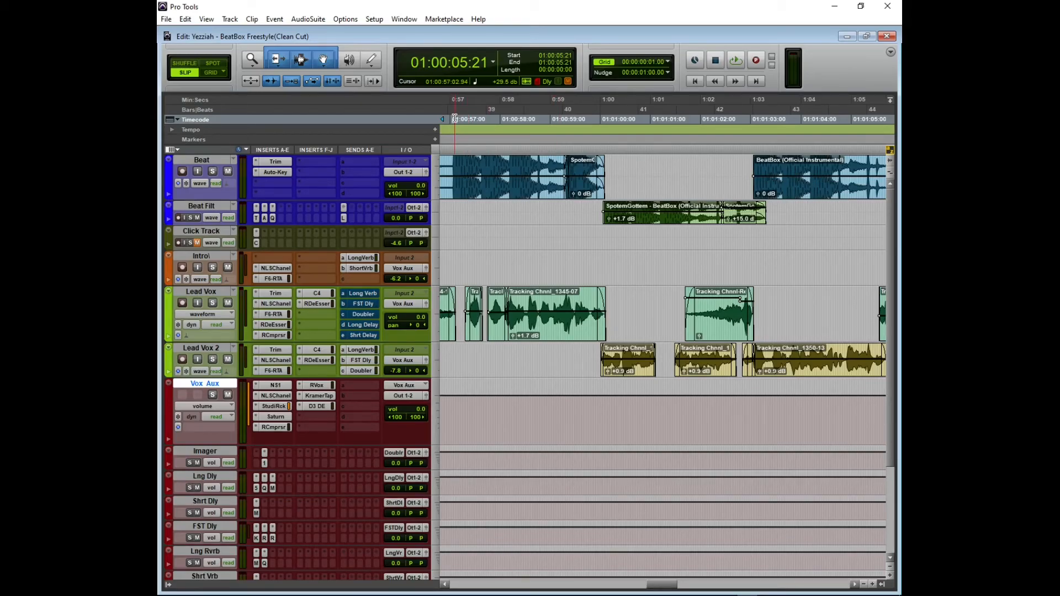
pyautogui.scroll(-1, 527, 218)
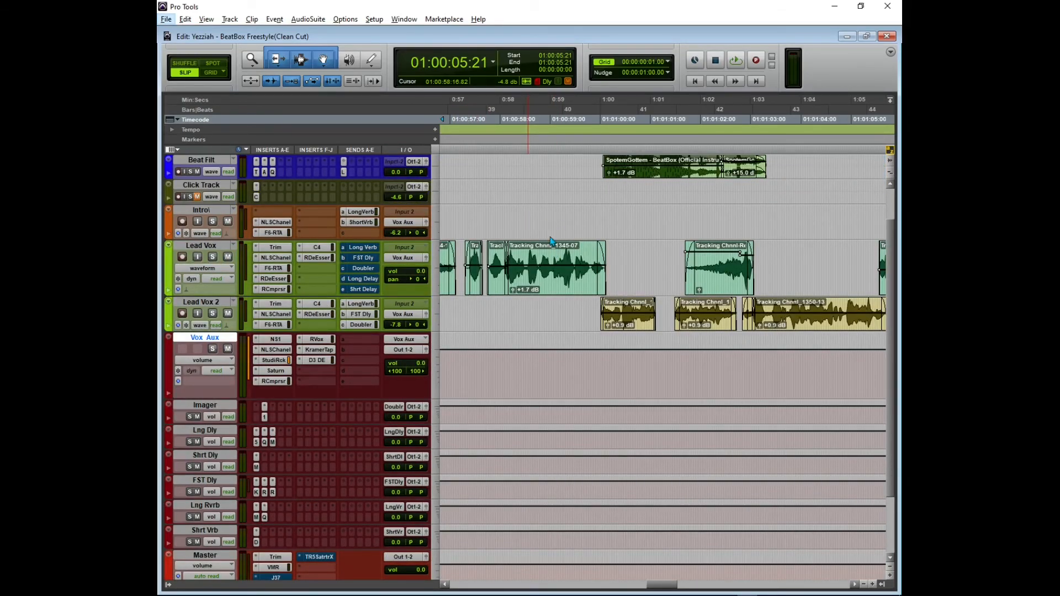
pyautogui.scroll(1, 549, 235)
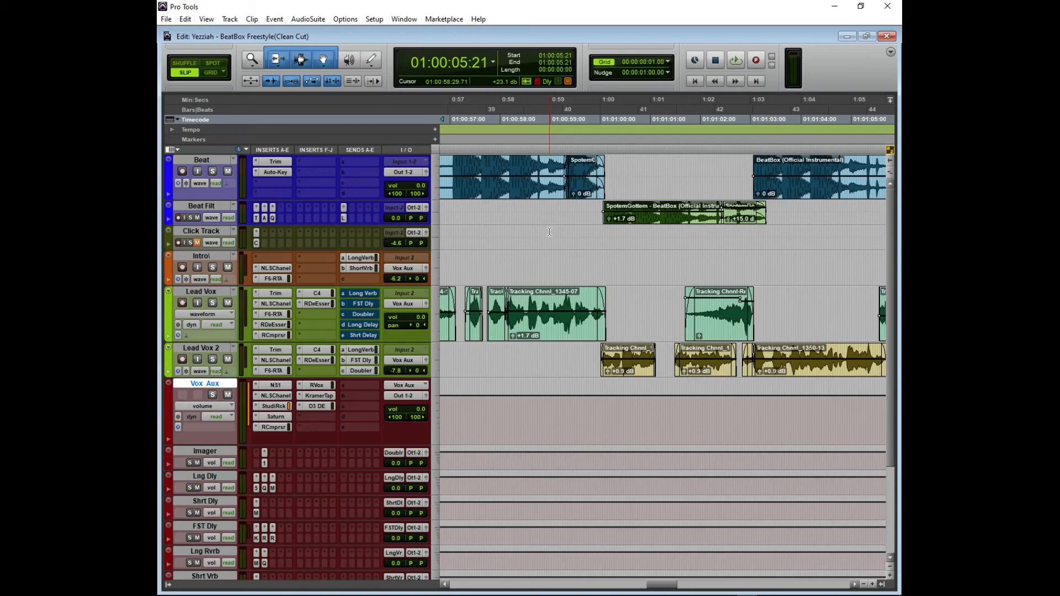
pyautogui.click(579, 197)
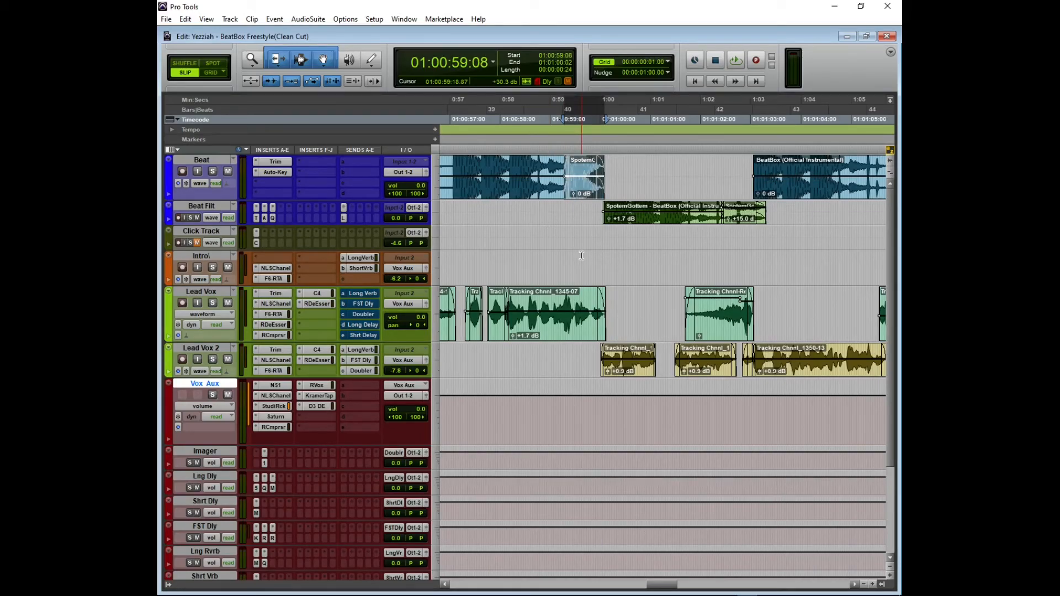
pyautogui.click(635, 219)
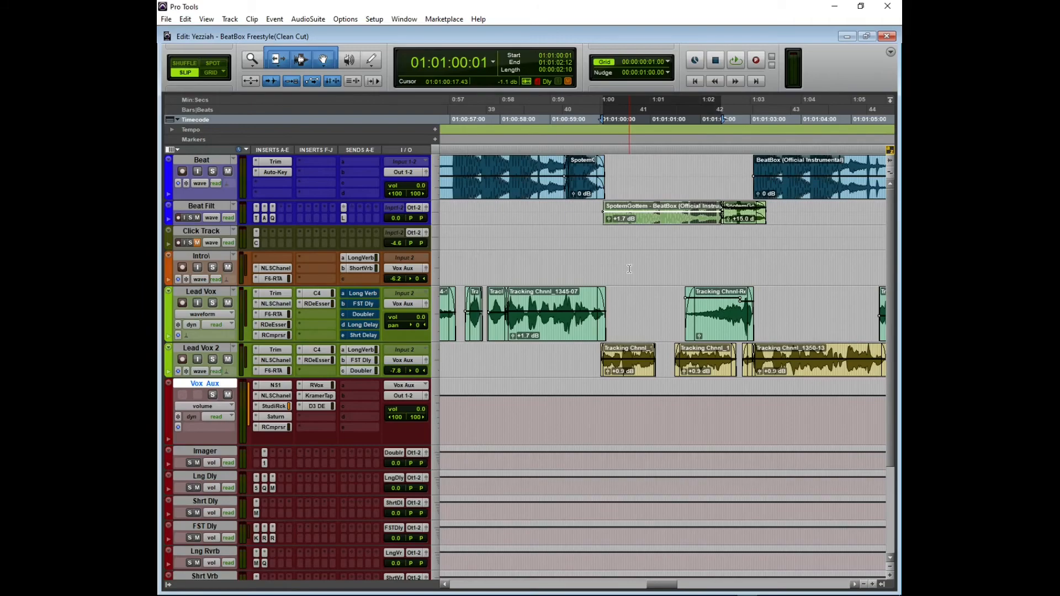
# - Select the Lead Vox clip at 01:01:01:20, and select the Lead Vox range from 01:01:05:13 to 01:01:06:08
pyautogui.scroll(-1, 663, 340)
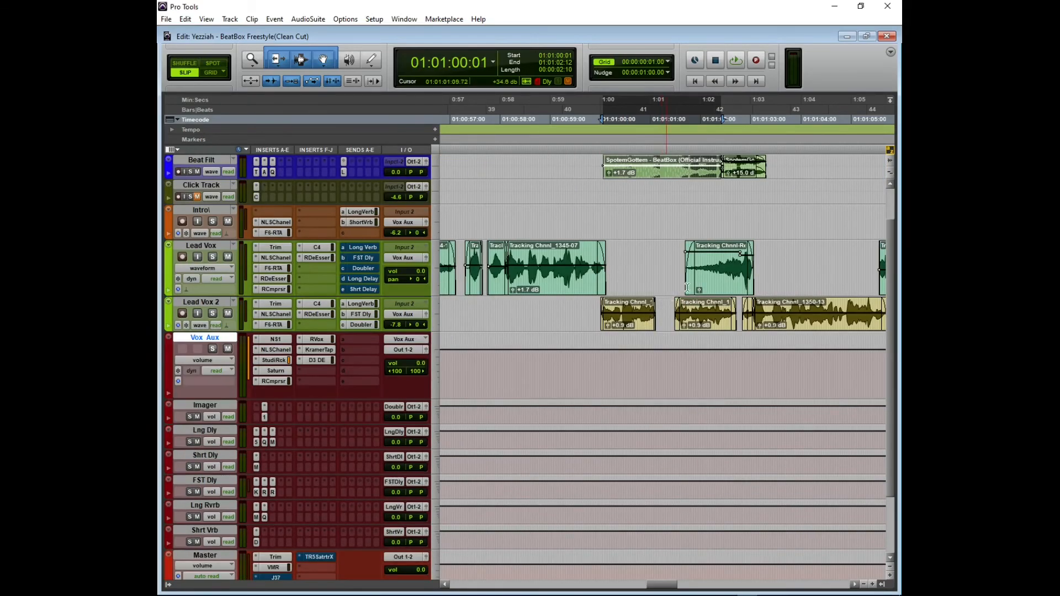
pyautogui.click(704, 279)
pyautogui.scroll(1, 647, 349)
pyautogui.hscroll(3, 647, 349)
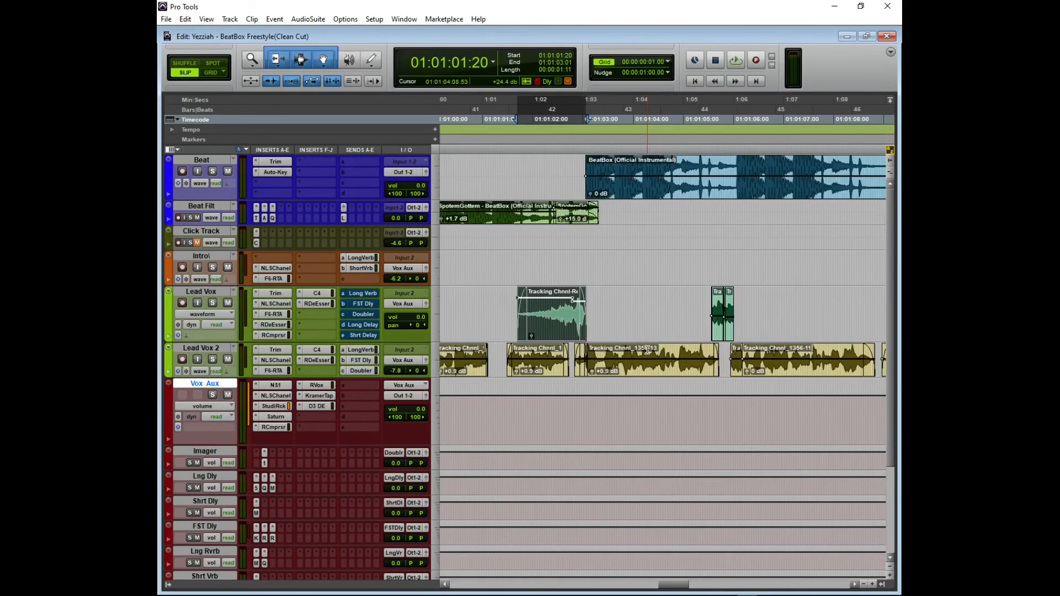
pyautogui.moveTo(748, 306); pyautogui.dragTo(707, 326)
pyautogui.hscroll(-3, 702, 331)
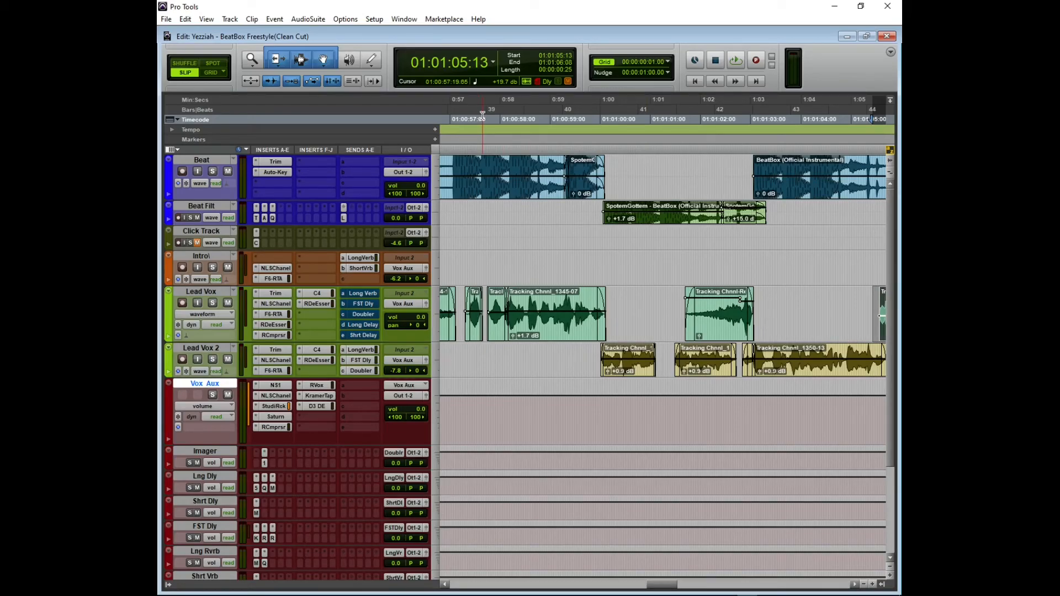
# - Audition the beat break and the Lead Vox 2 entry from 01:00:57:02 with the full mix, and stop playback
pyautogui.press('space')
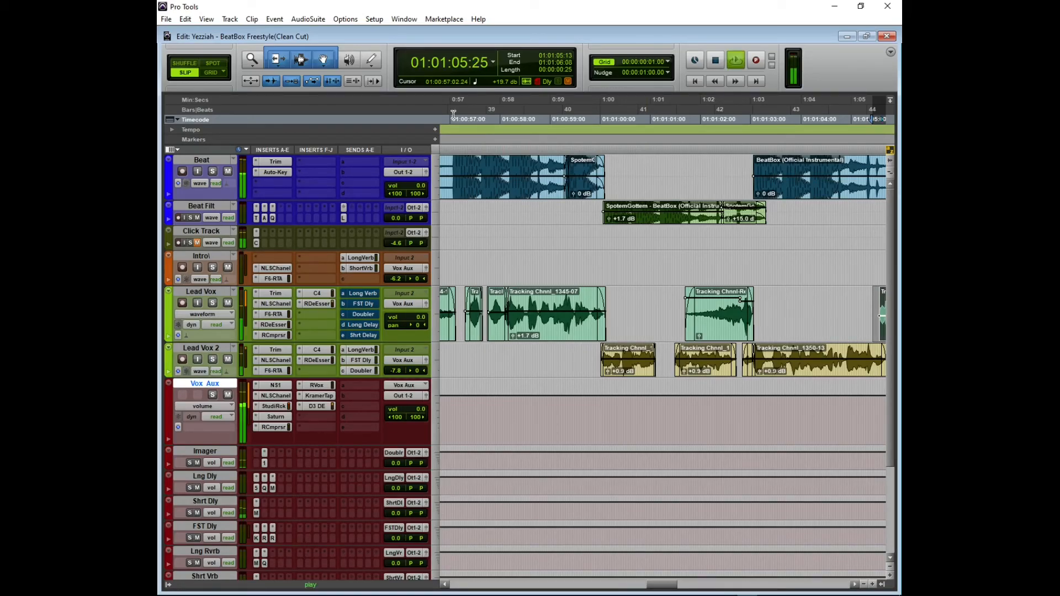
pyautogui.click(453, 115)
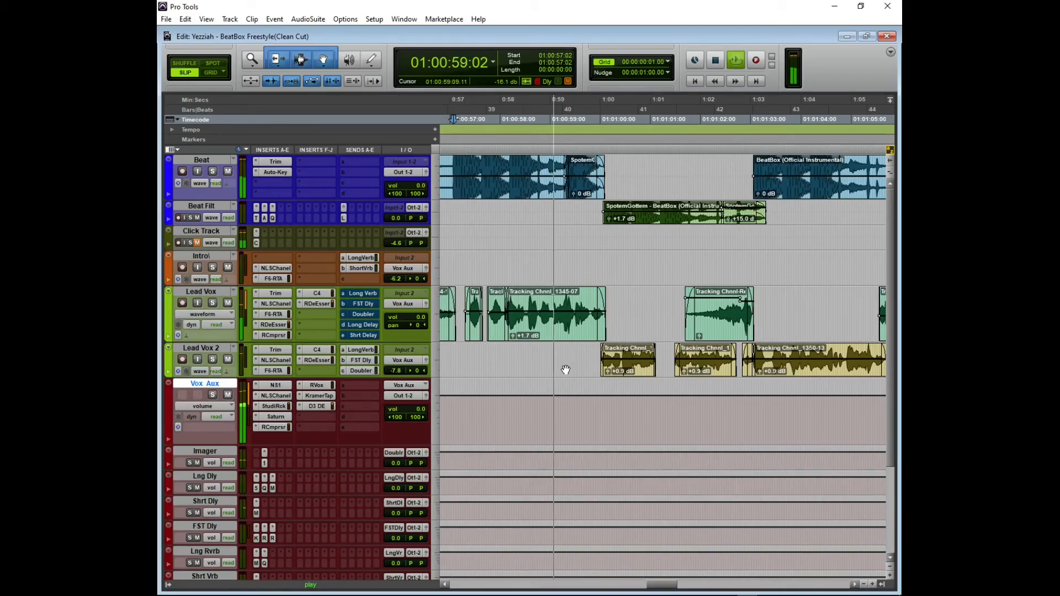
pyautogui.hscroll(3, 562, 311)
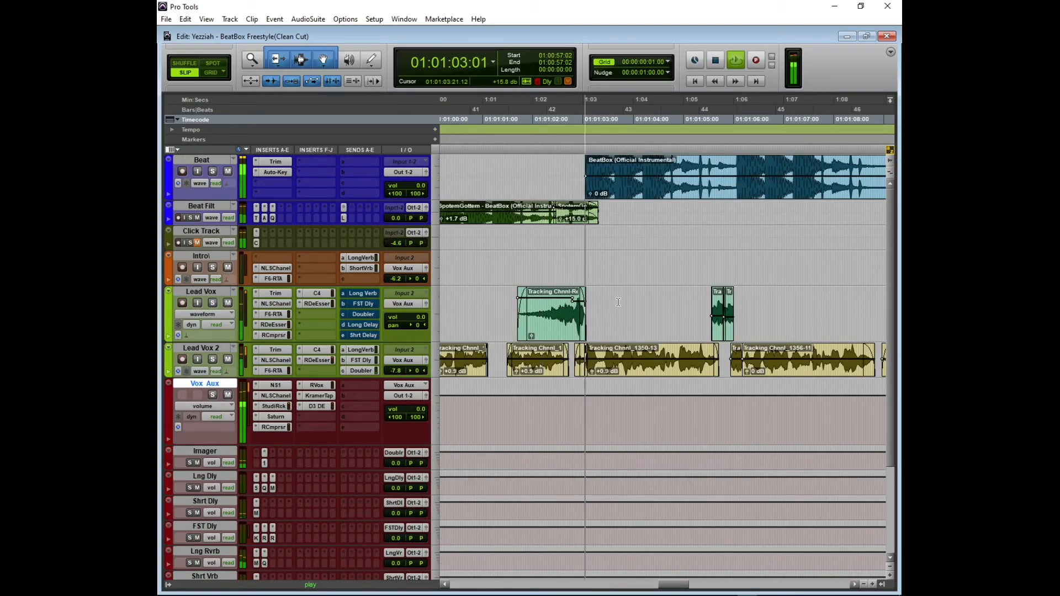
pyautogui.hscroll(1, 618, 302)
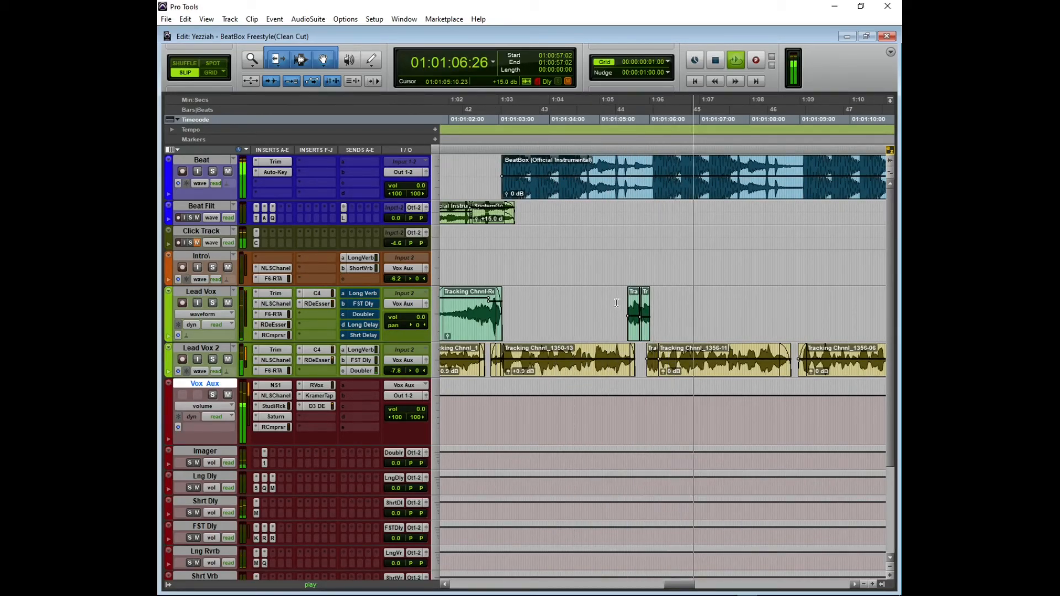
pyautogui.press('space')
# - Restart playback from 01:00:57:02 with the entire song arrangement in view
pyautogui.hotkey('ctrl', '[')
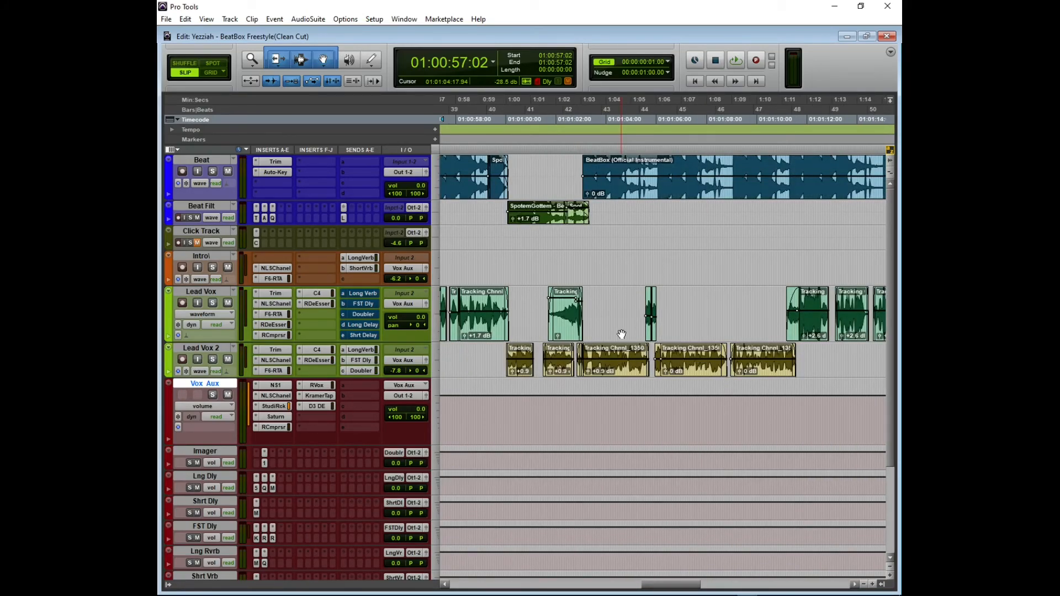
pyautogui.hotkey('ctrl', '[')
pyautogui.hotkey('ctrl', '[')
pyautogui.hotkey('ctrl', '[')
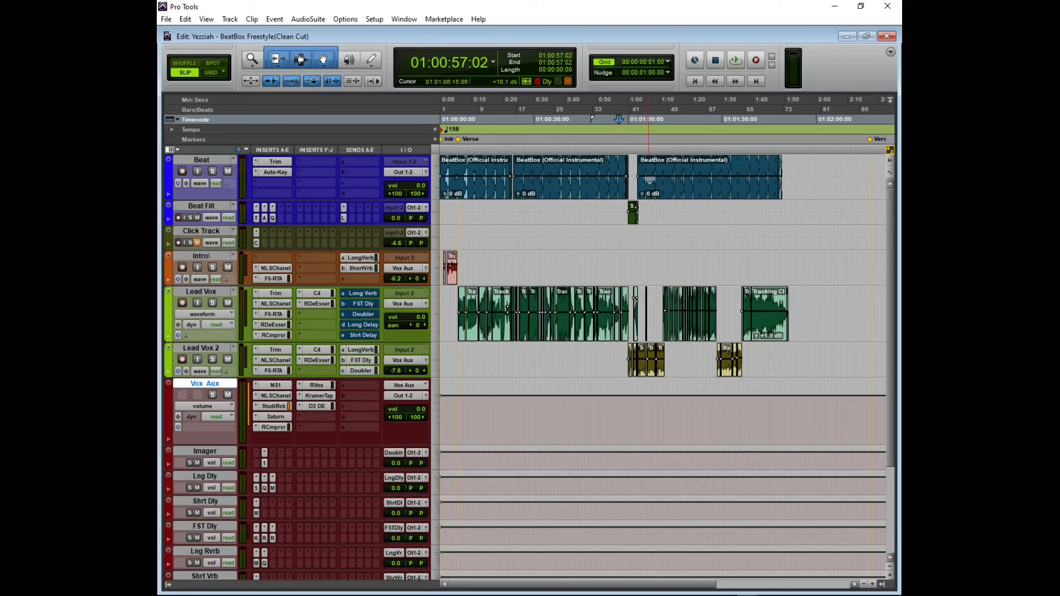
pyautogui.press('space')
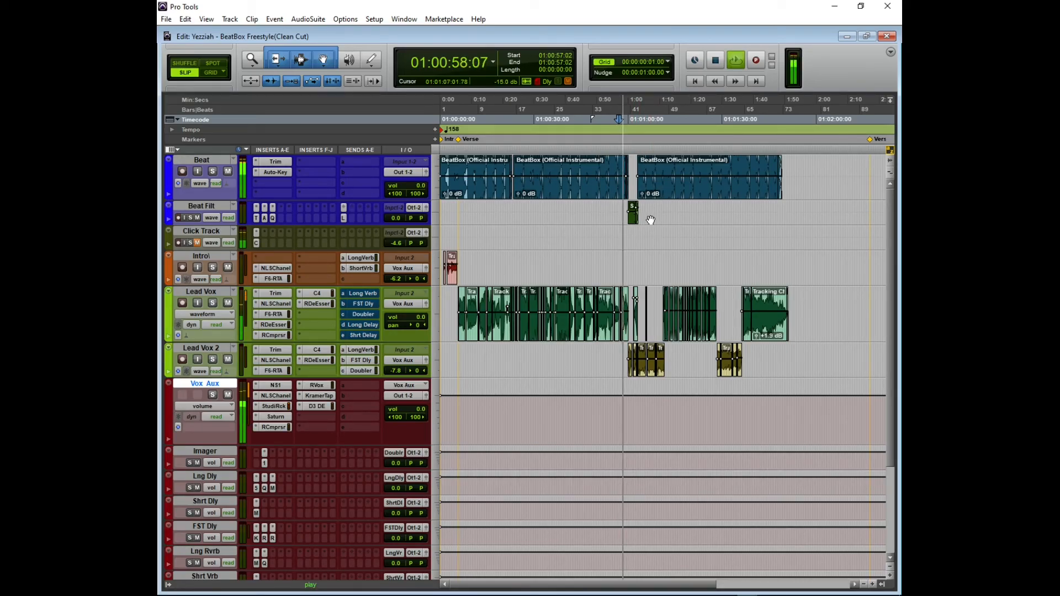